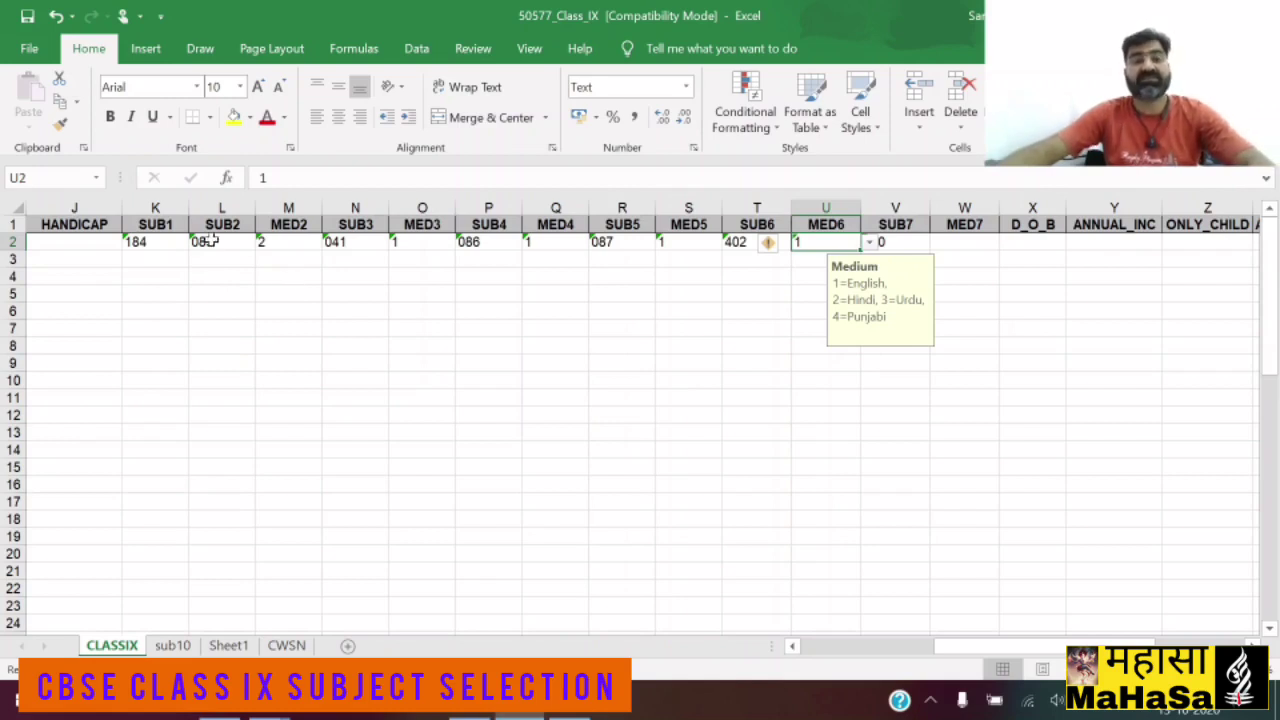
Review the input hints on the SUB1, SUB4, SUB5, SUB6 and SUB7 column headers of the CLASSIX sheet.
click(166, 224)
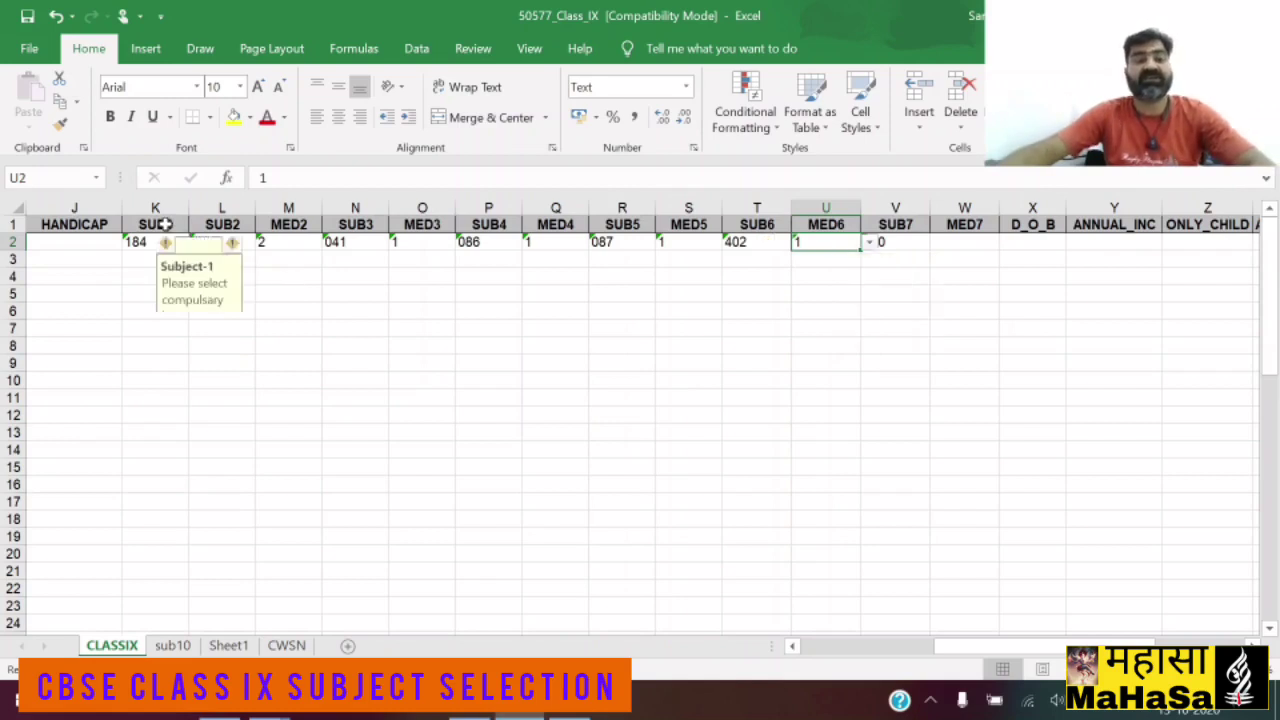
click(897, 226)
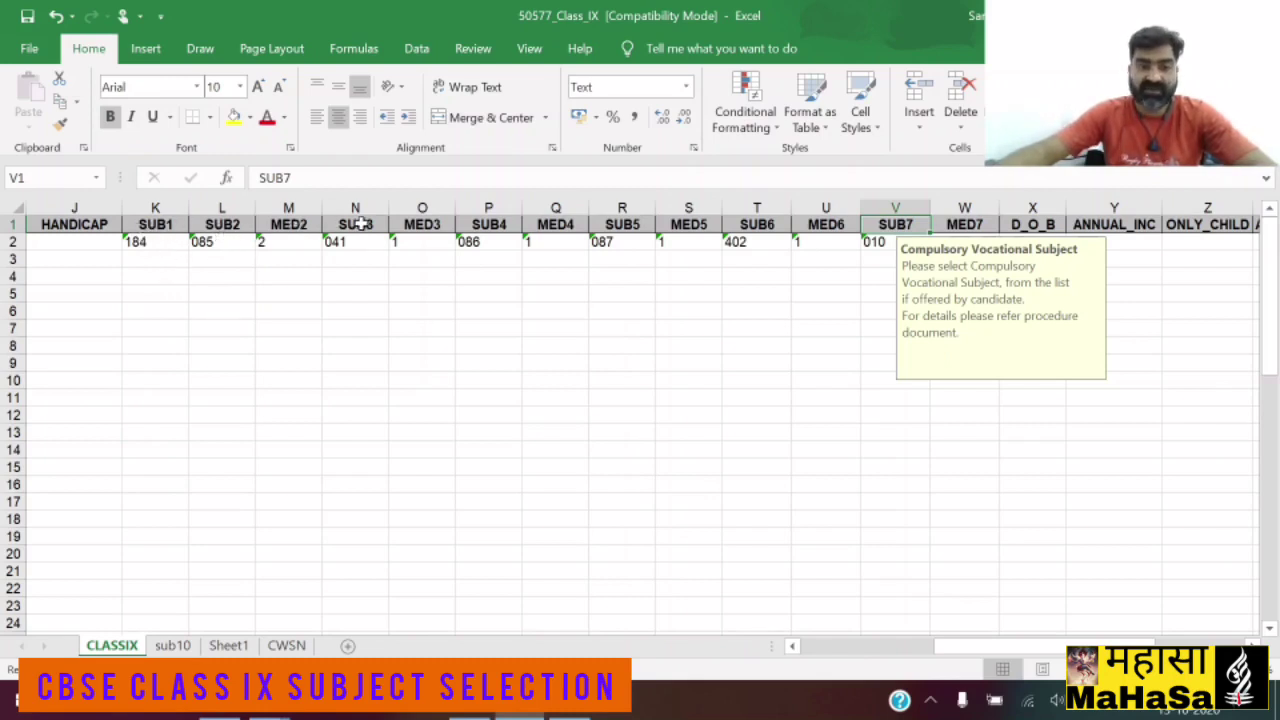
click(495, 223)
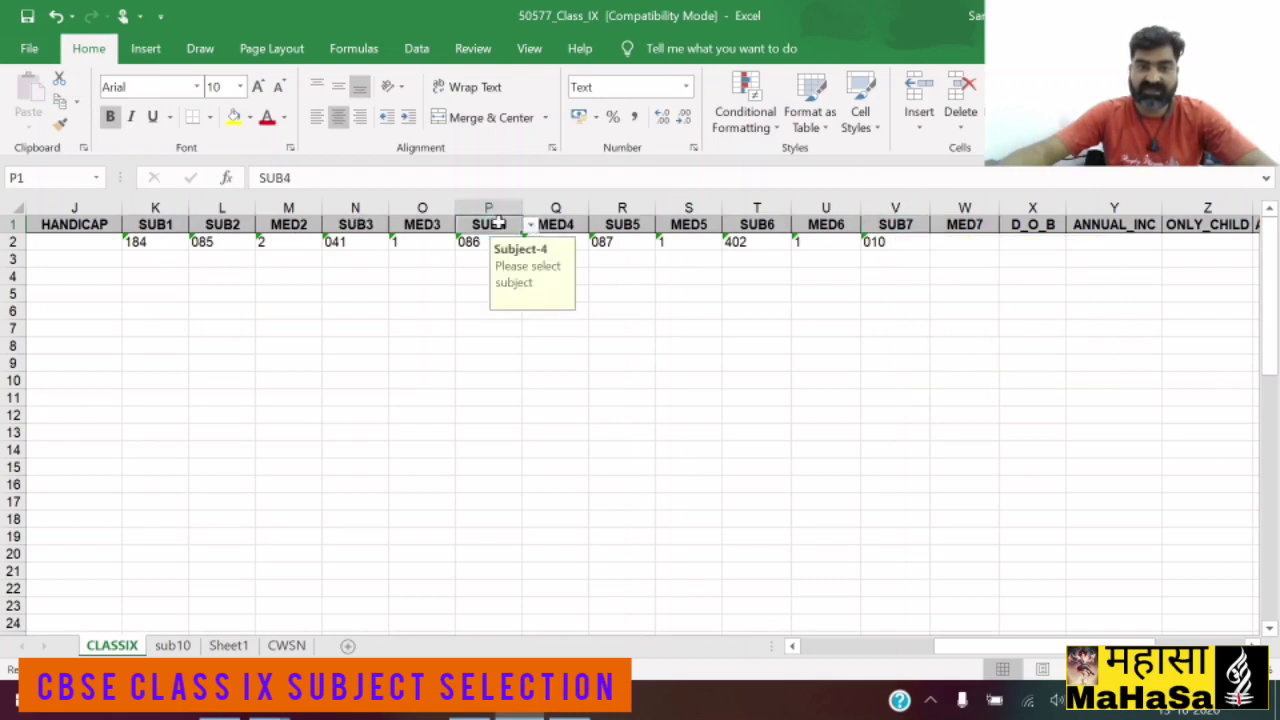
click(640, 224)
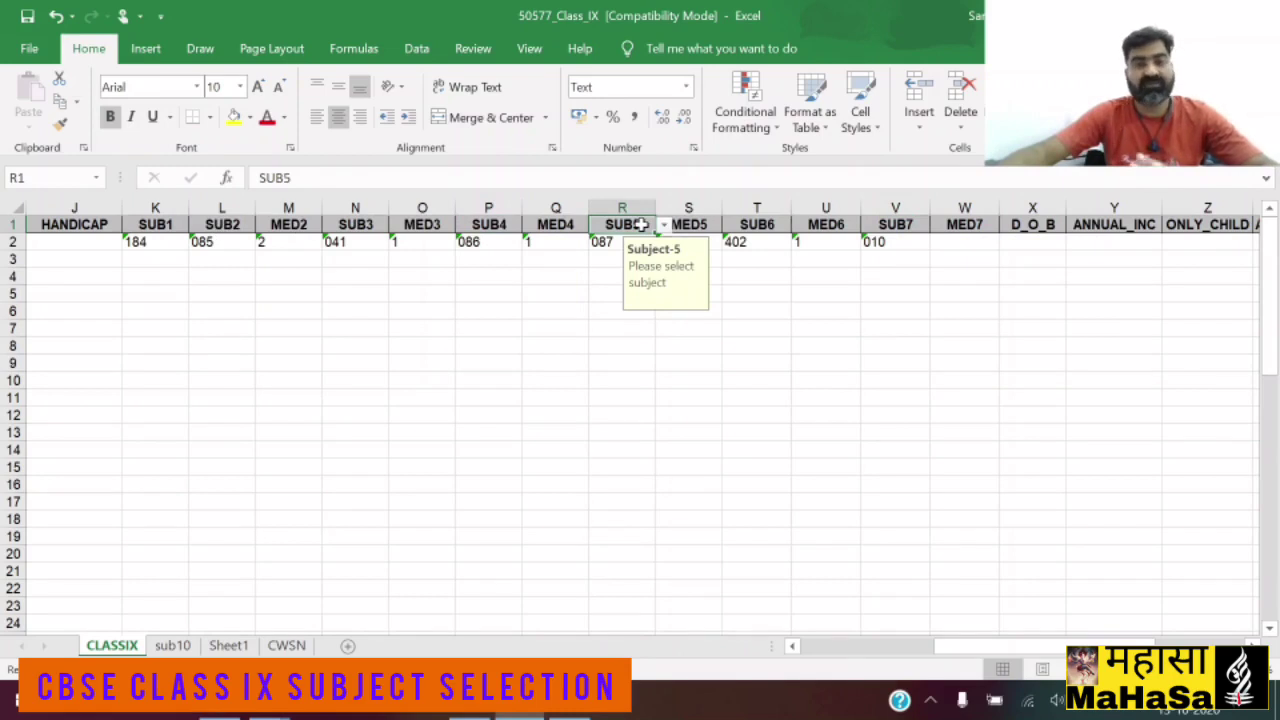
click(152, 226)
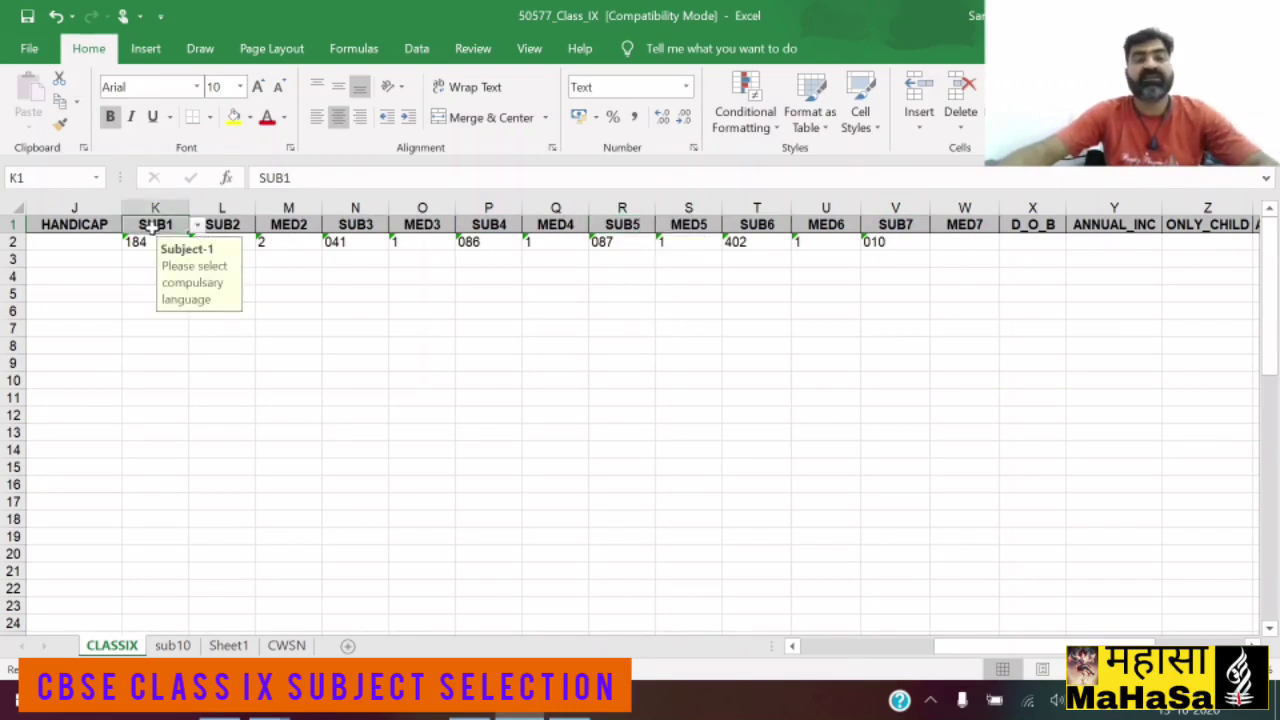
click(622, 224)
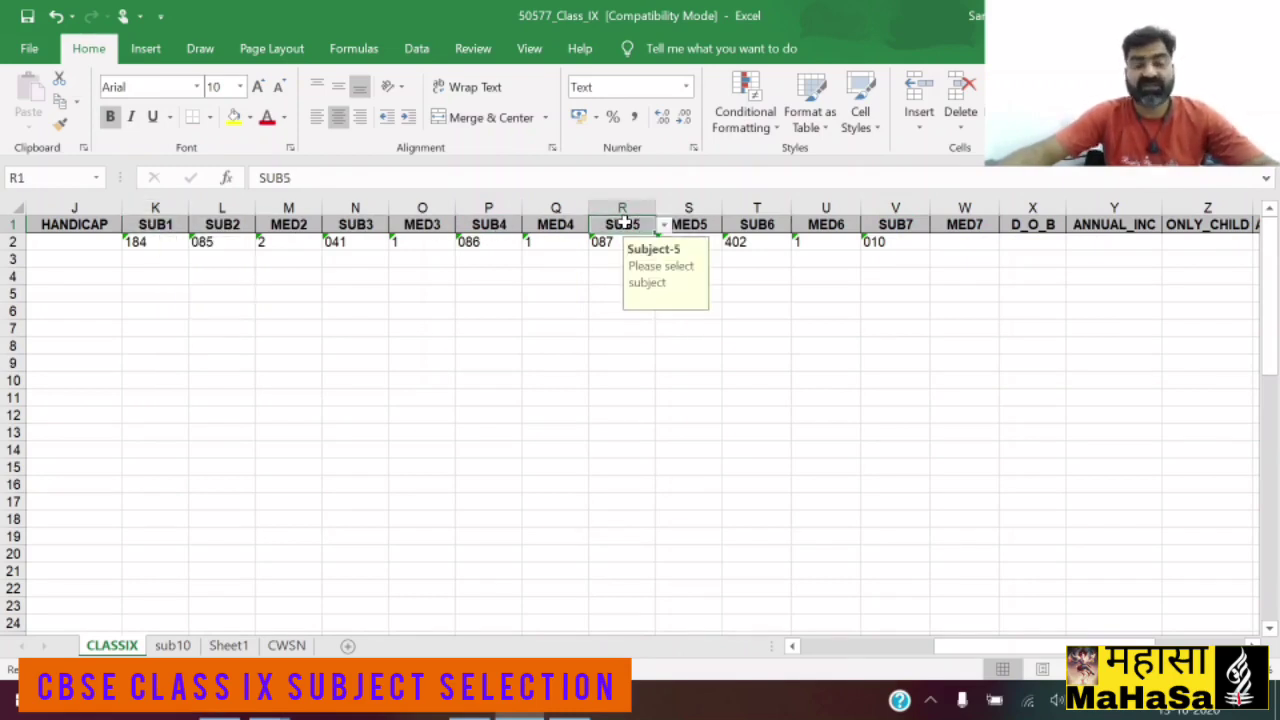
click(777, 224)
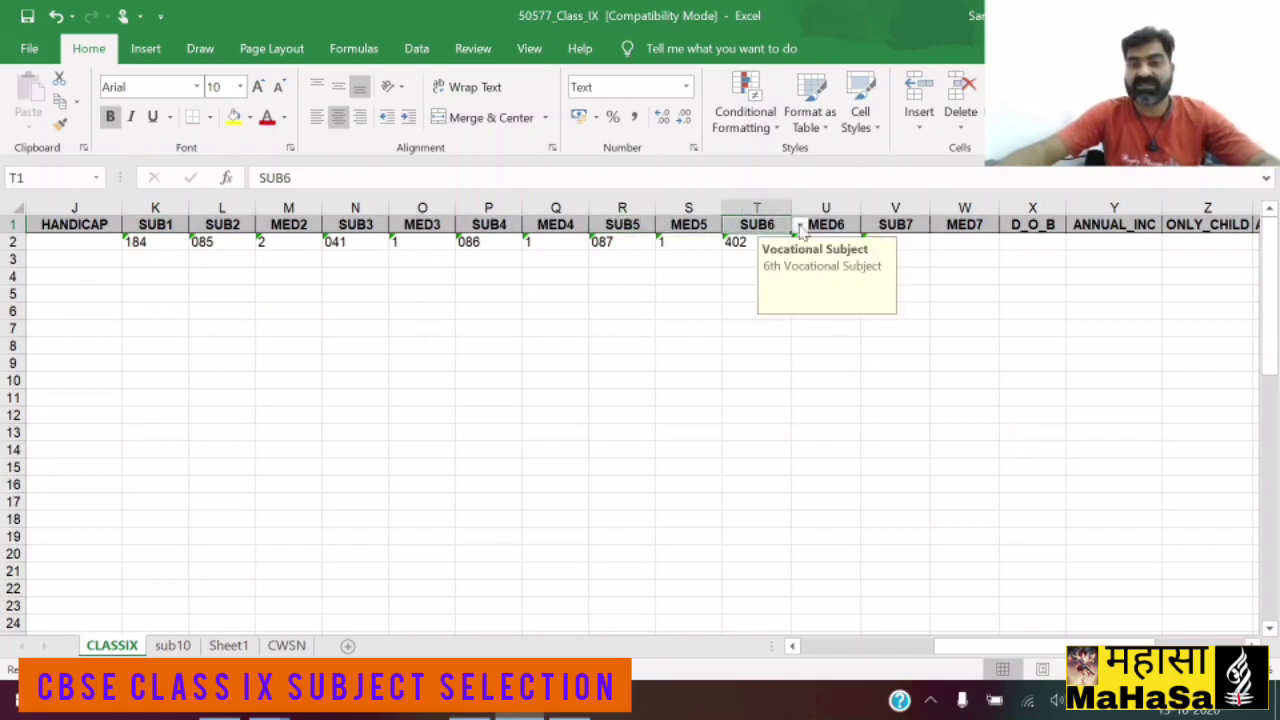
click(903, 225)
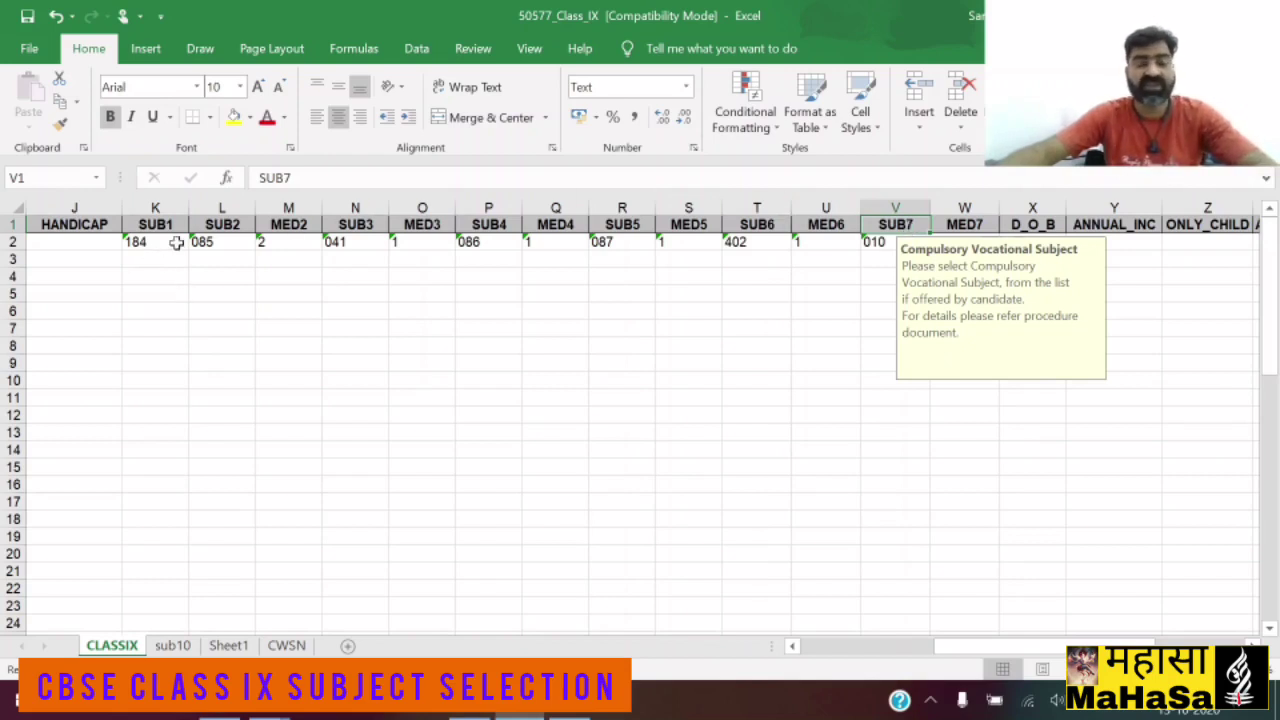
Check the Sub1 language codes on the sub10 sheet and select 184 for SUB1 in row 2 of CLASSIX.
click(169, 242)
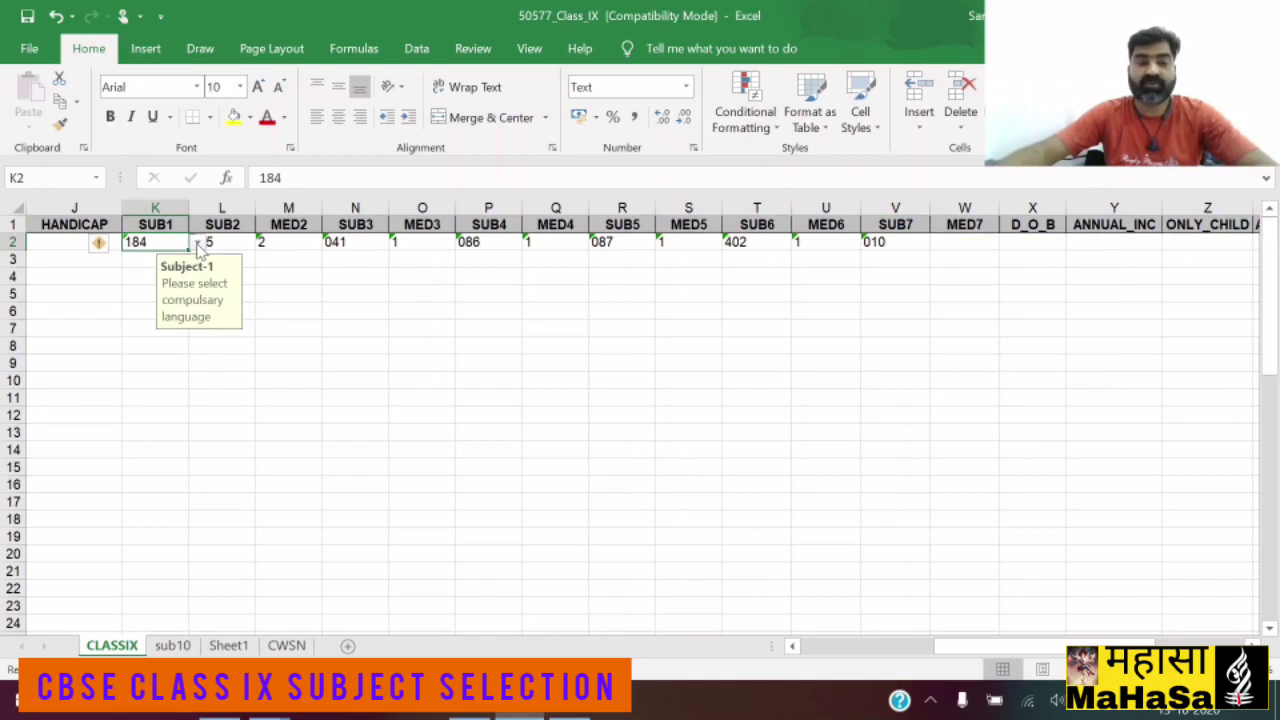
click(197, 243)
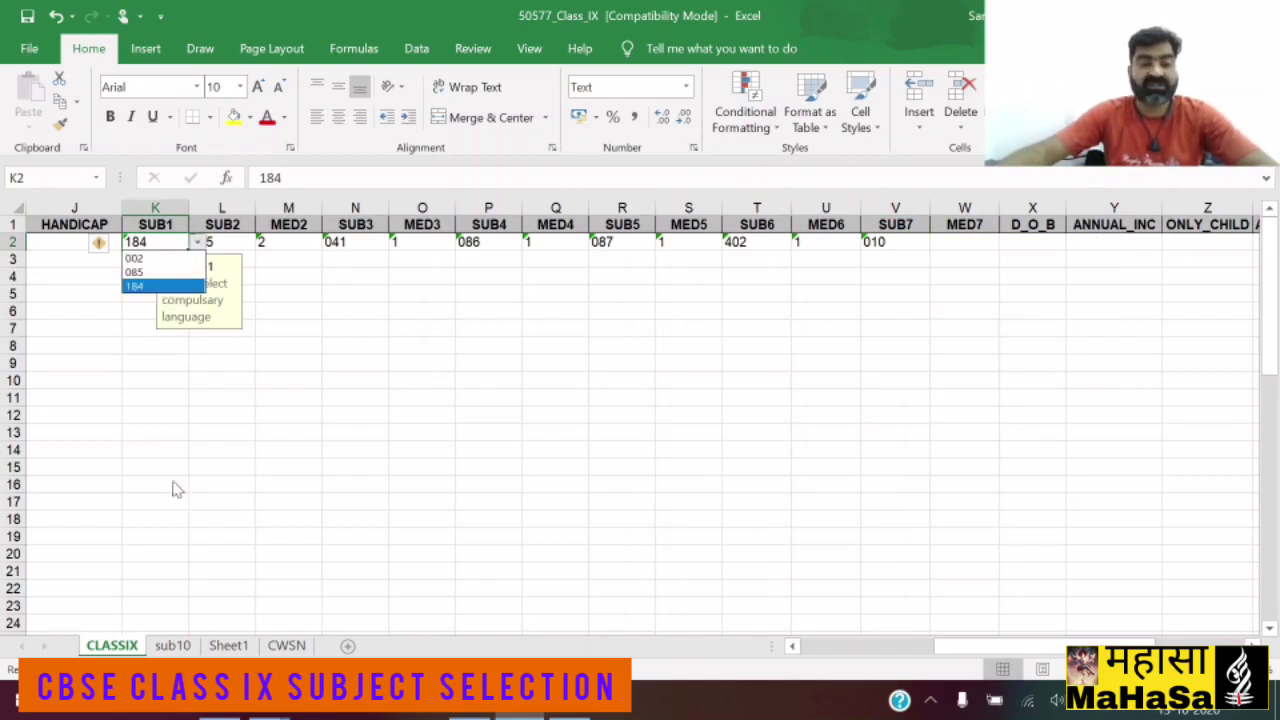
click(172, 646)
click(172, 646)
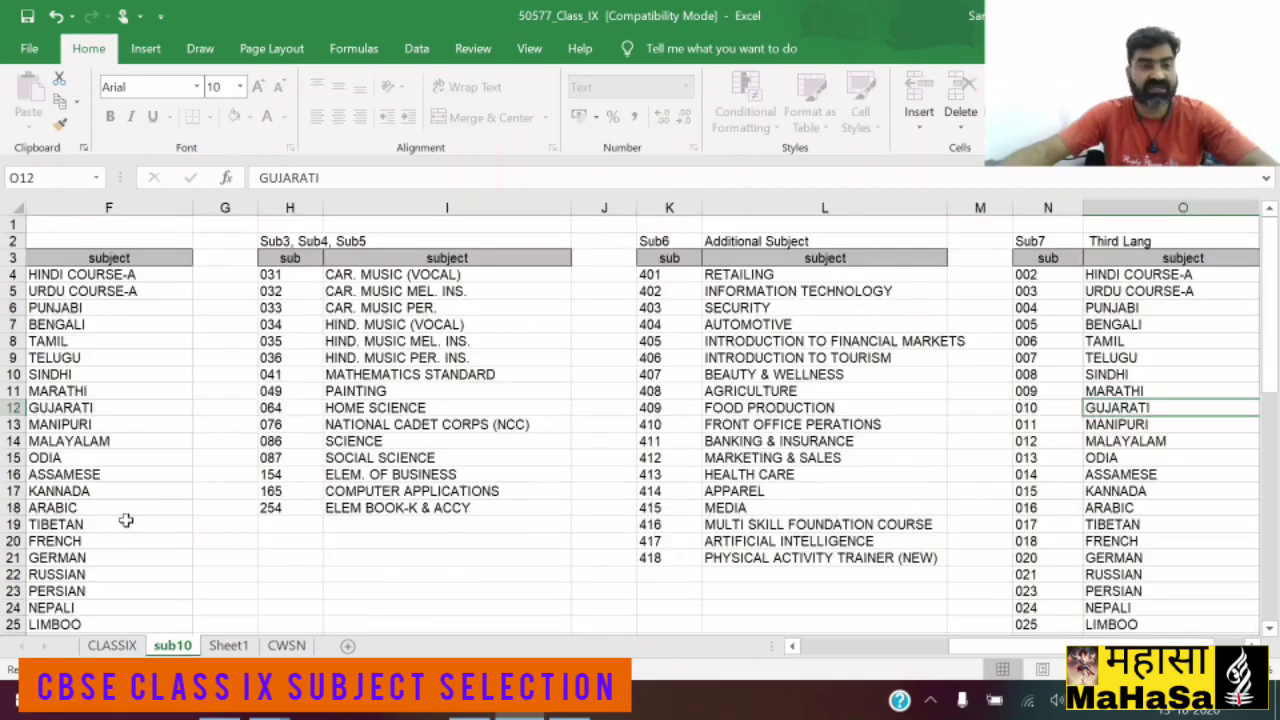
drag(1022, 646, 853, 668)
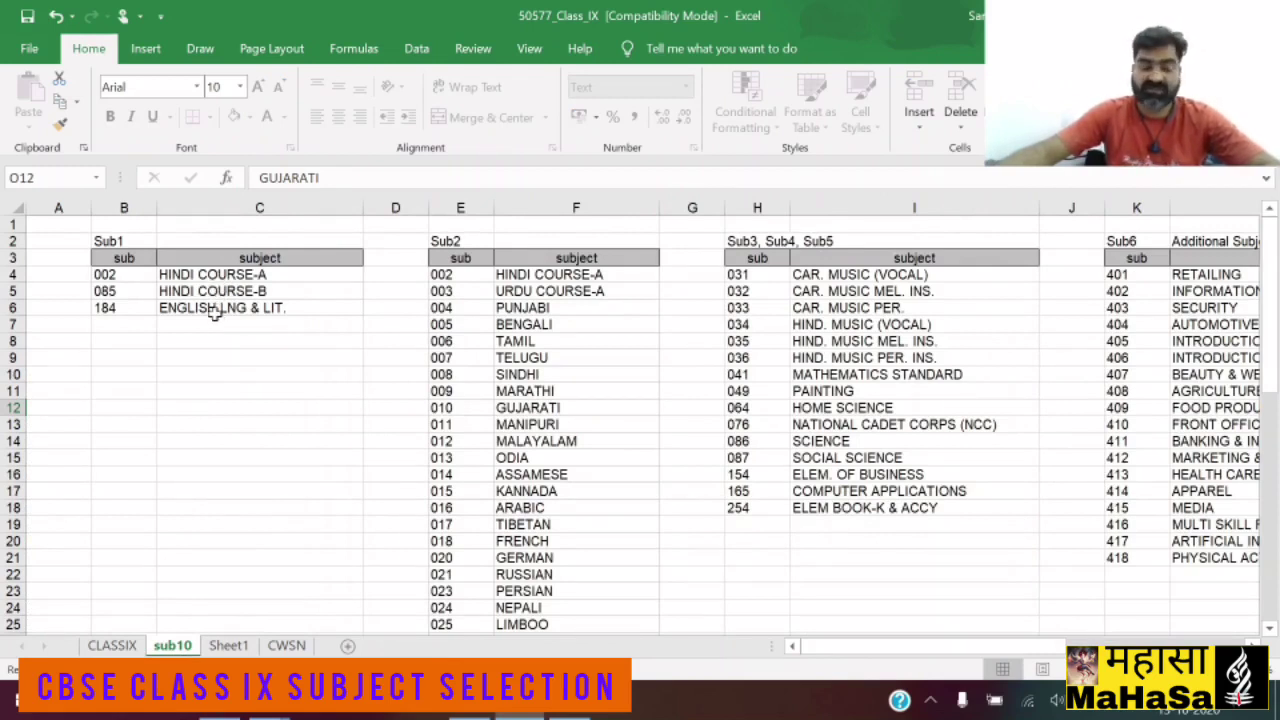
click(124, 648)
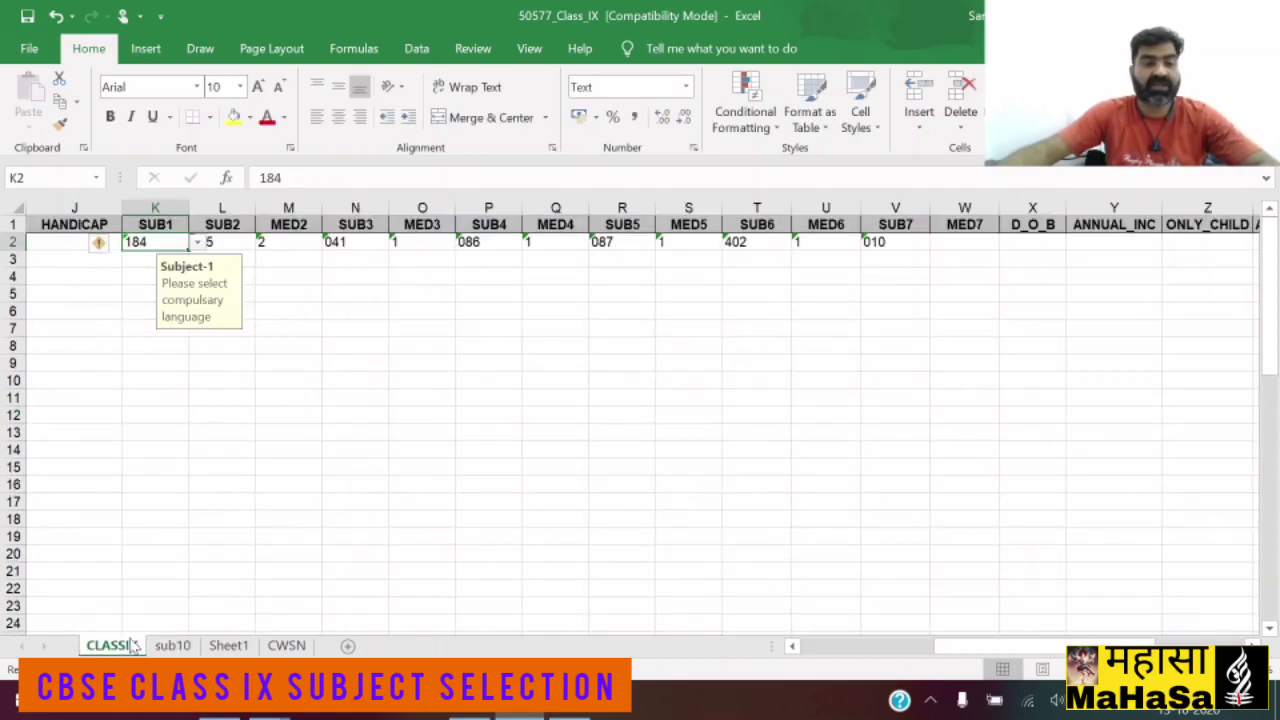
click(199, 244)
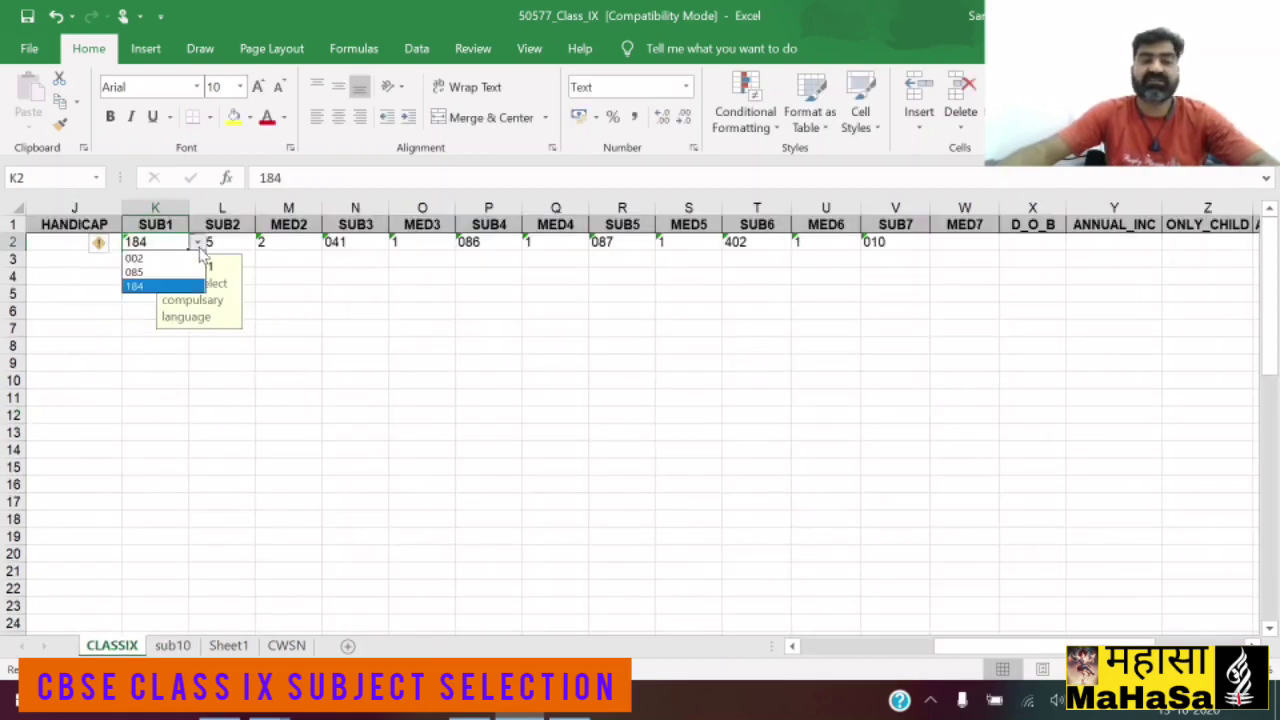
click(147, 287)
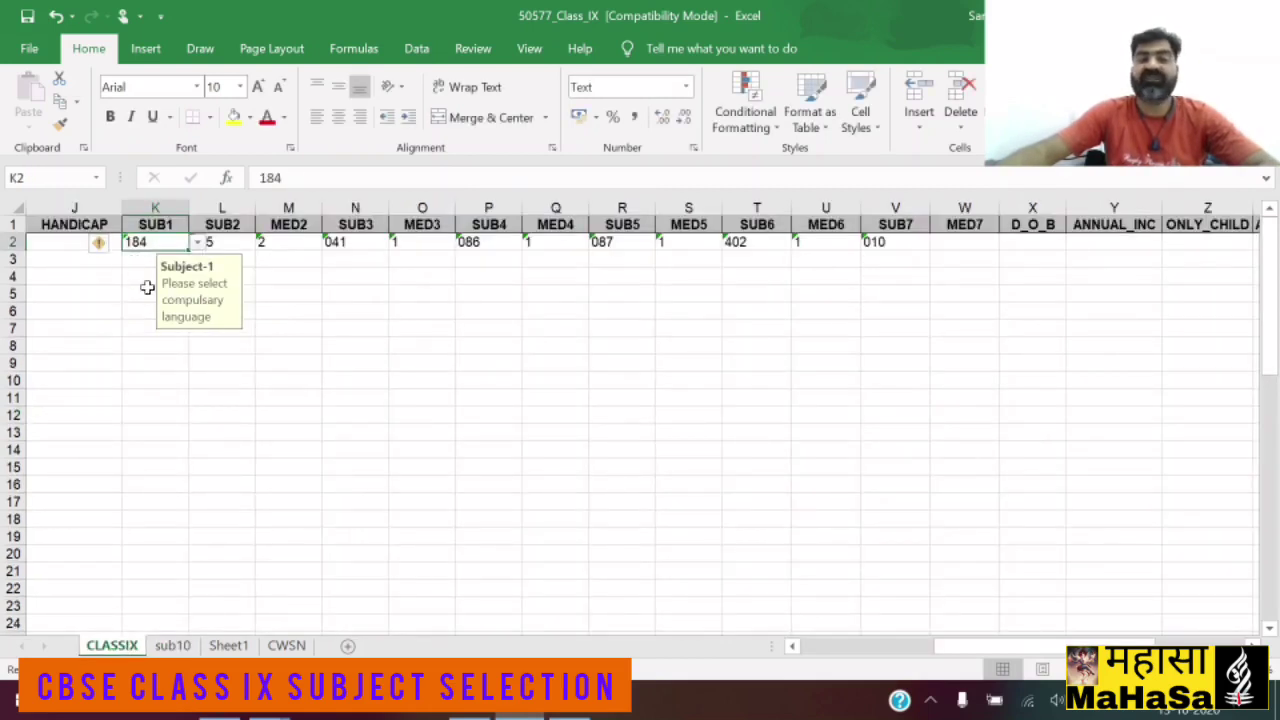
Look through the Sub2 subject list on the sub10 sheet for the HINDI COURSE-B code, and return to SUB2 on CLASSIX.
click(273, 313)
click(222, 242)
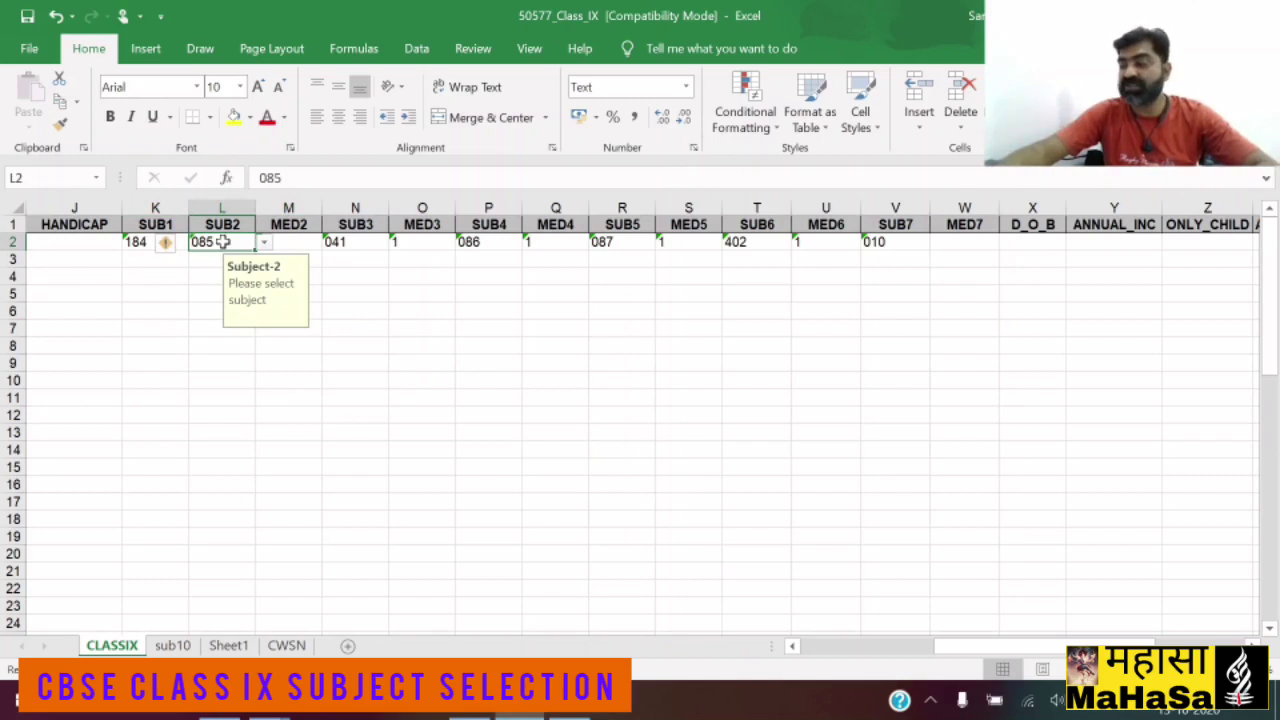
click(172, 646)
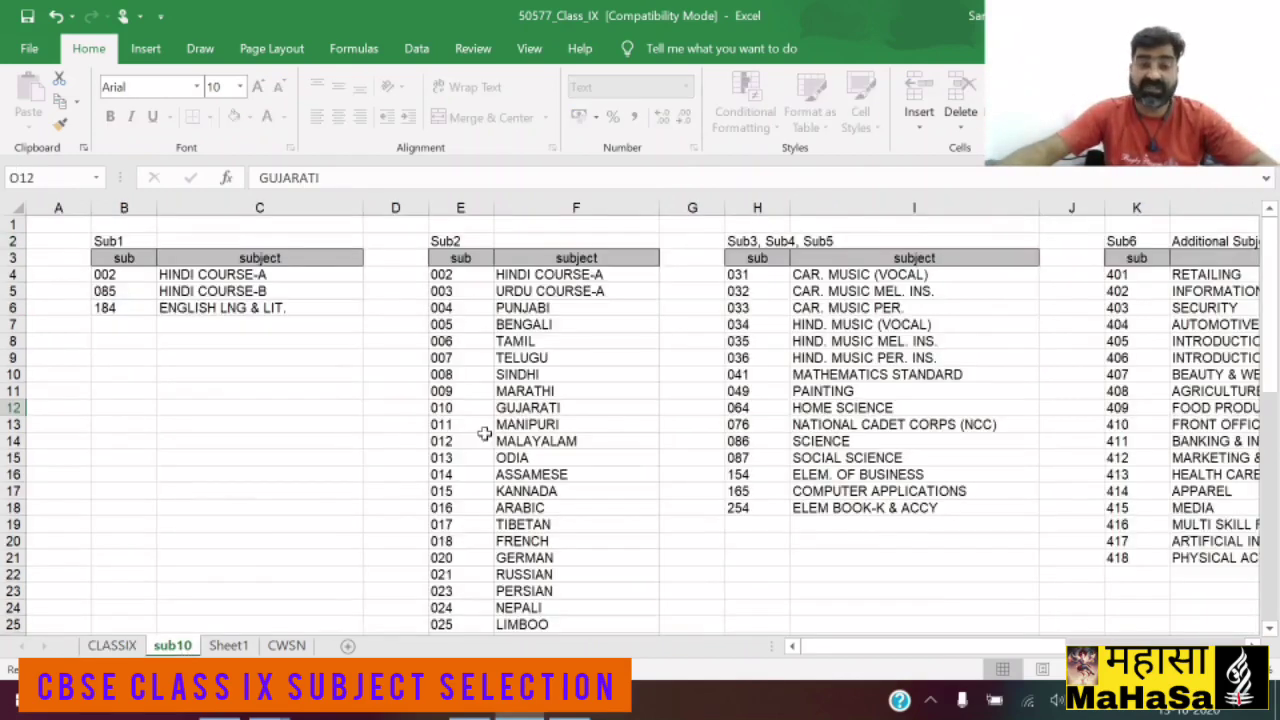
scroll(571, 371, down, 1)
scroll(572, 373, up, 1)
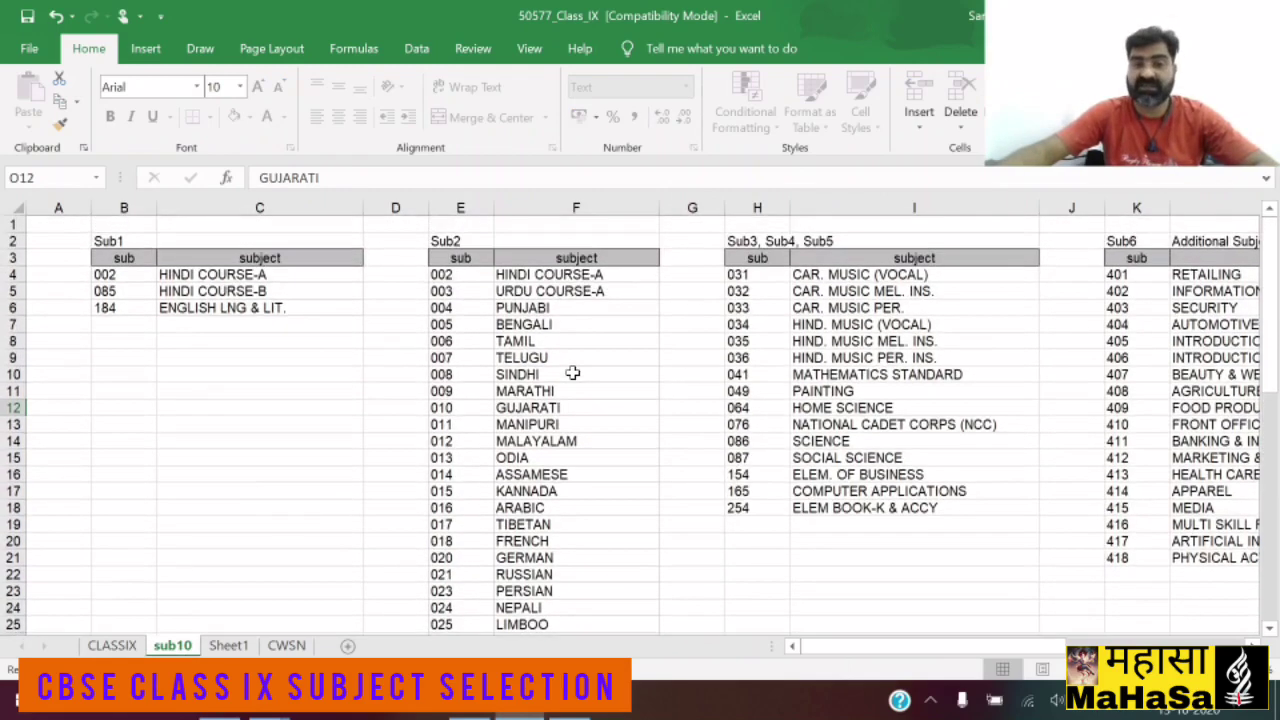
scroll(572, 373, down, 12)
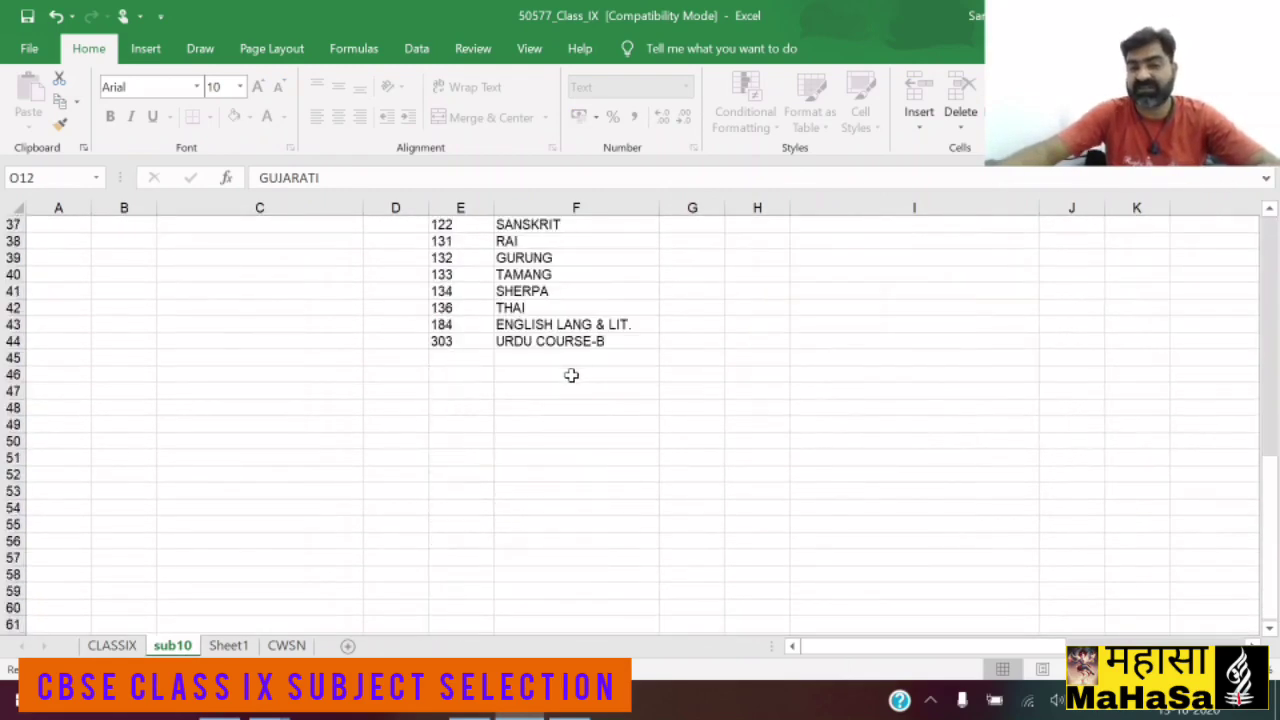
scroll(571, 375, up, 12)
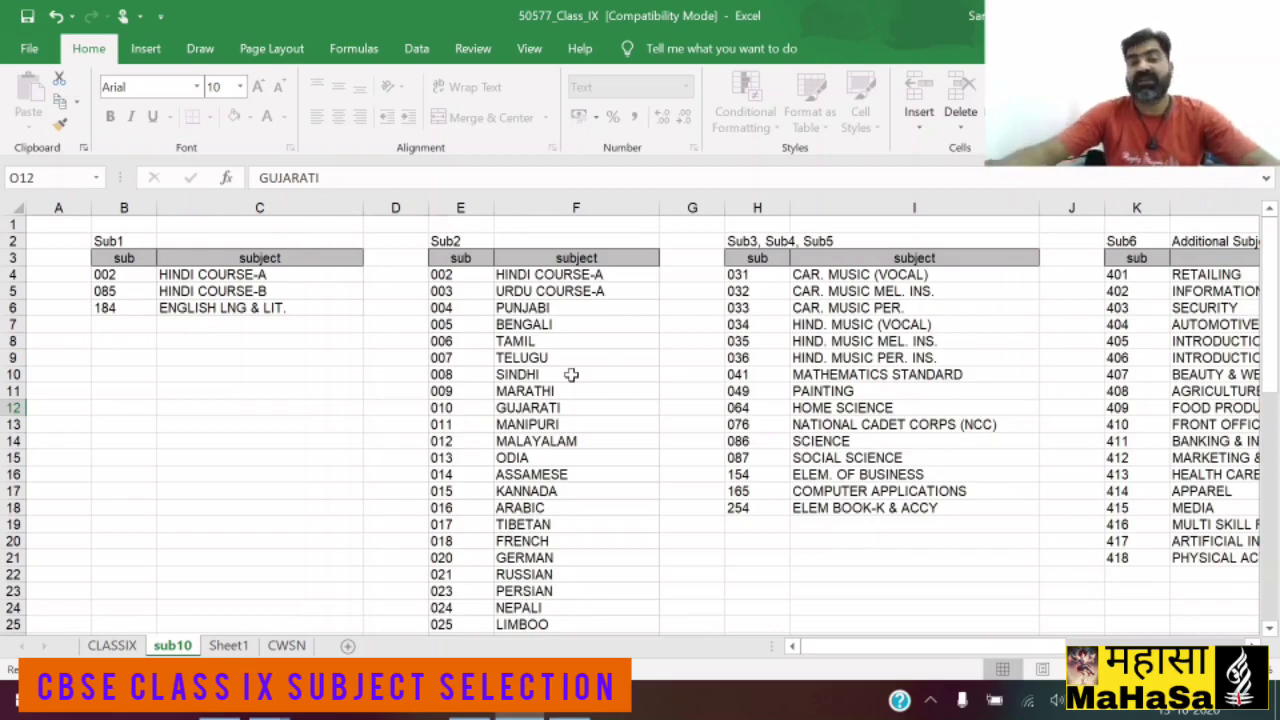
scroll(565, 390, down, 5)
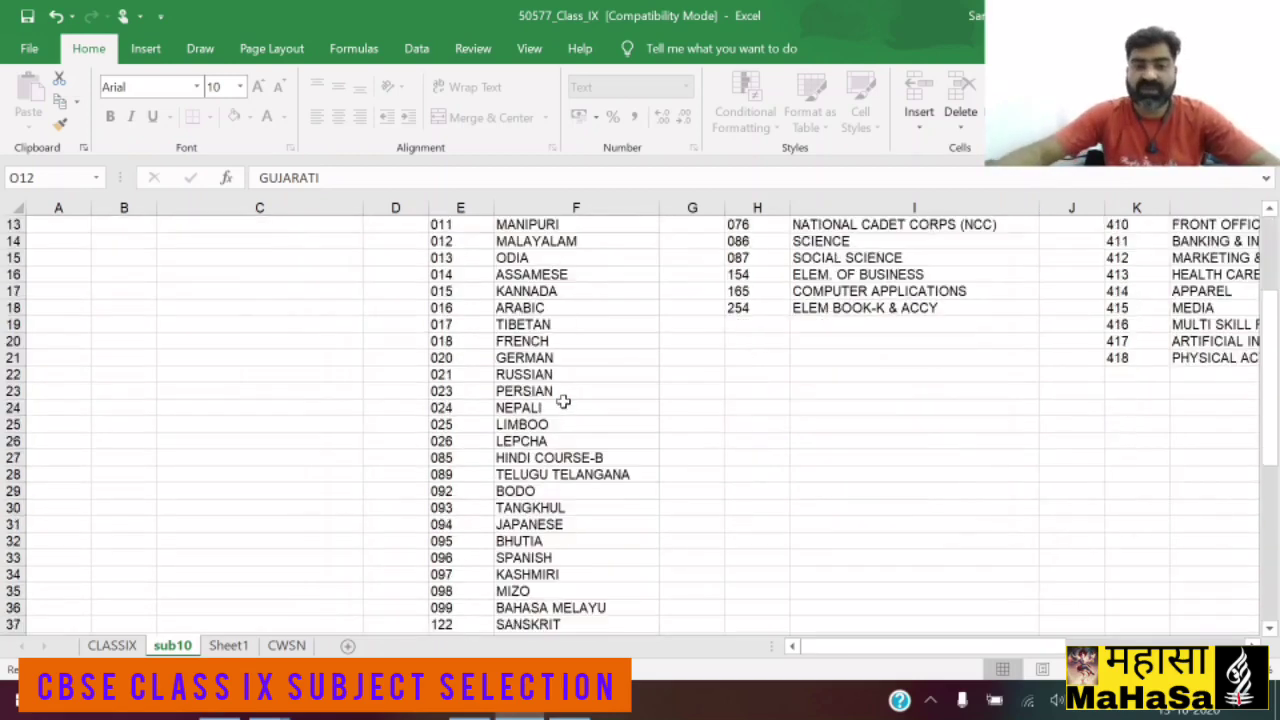
scroll(564, 402, down, 2)
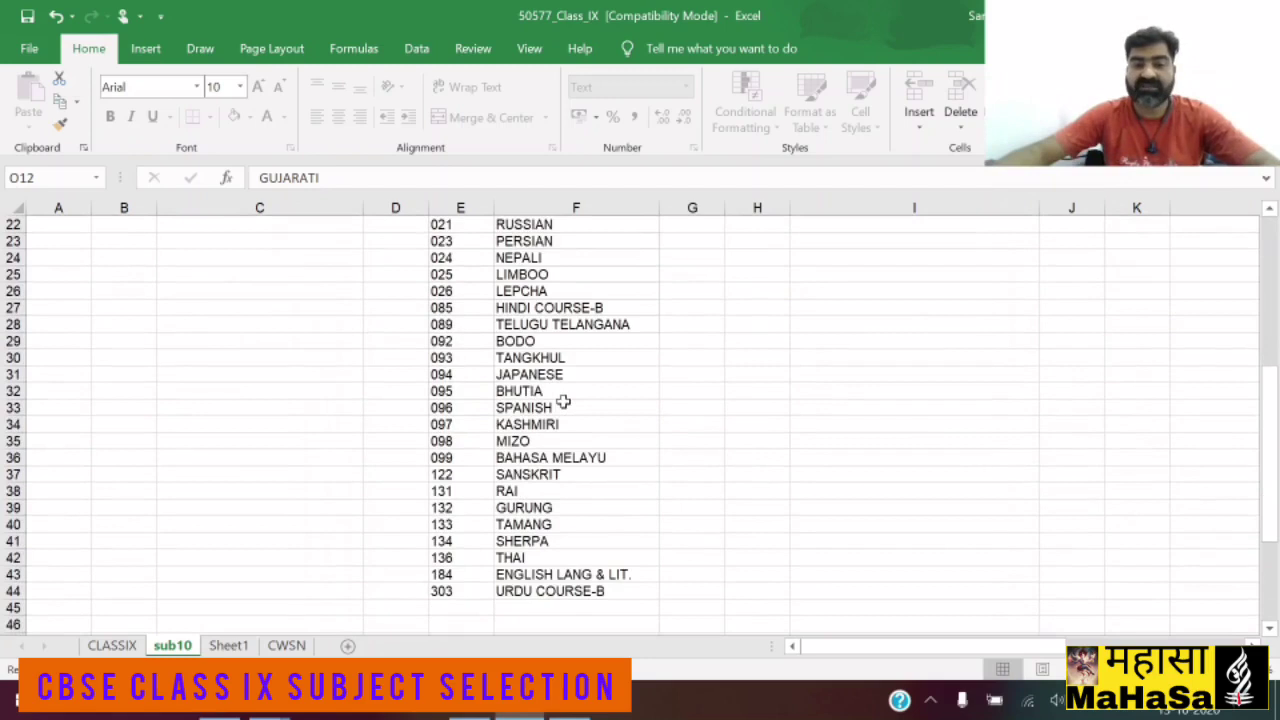
click(543, 310)
click(453, 310)
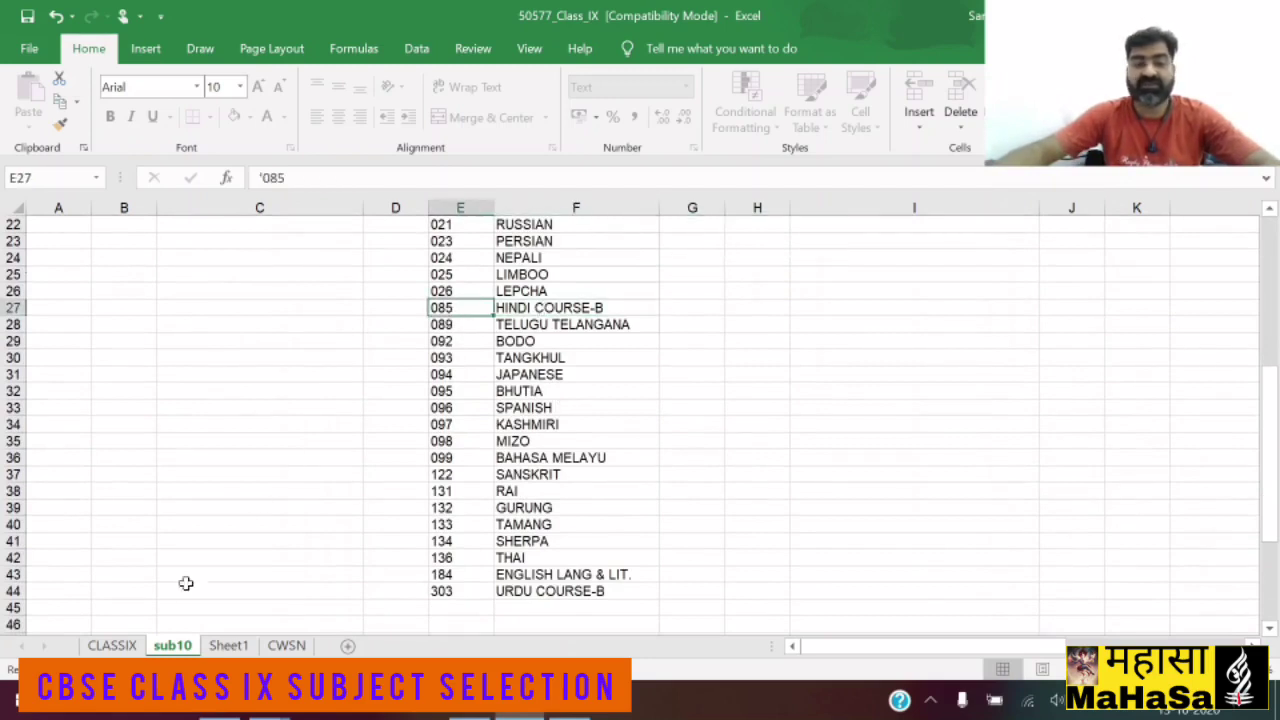
click(111, 645)
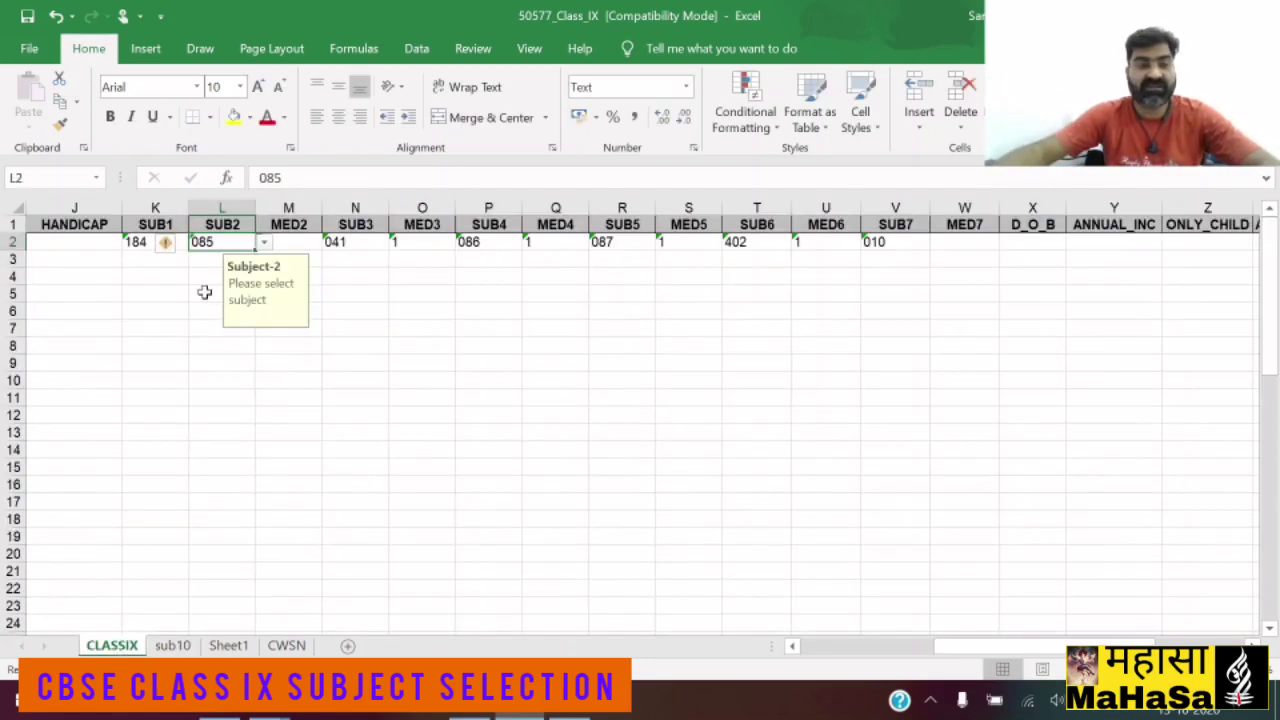
Clear and re-enter MED2 in row 2 as 2 for Hindi medium, and clear the SUB3 code beside it.
click(300, 241)
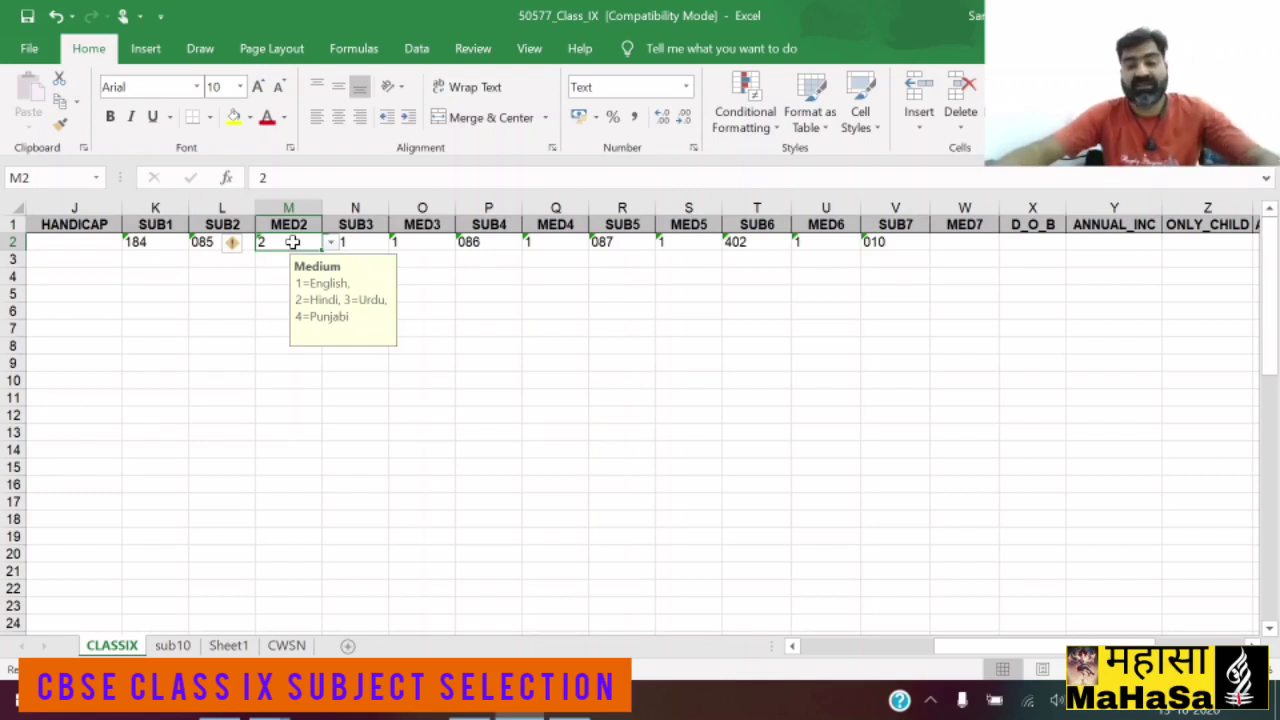
key(Delete)
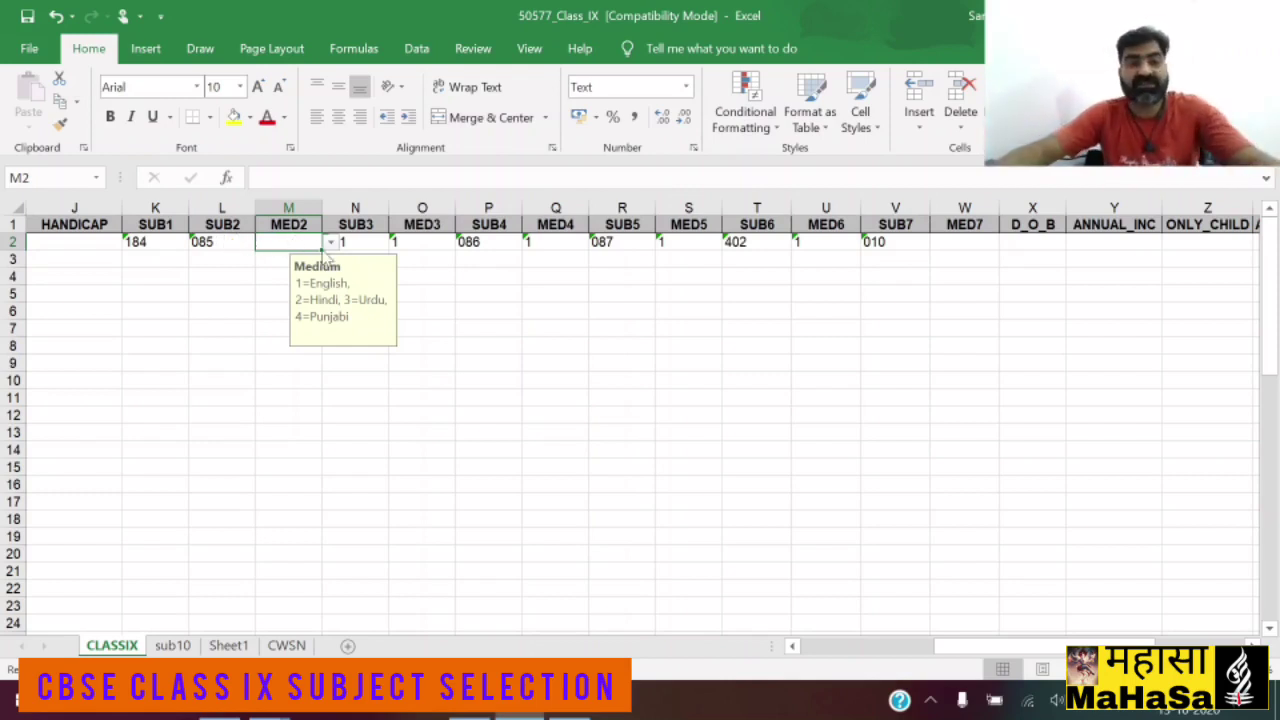
text(2)
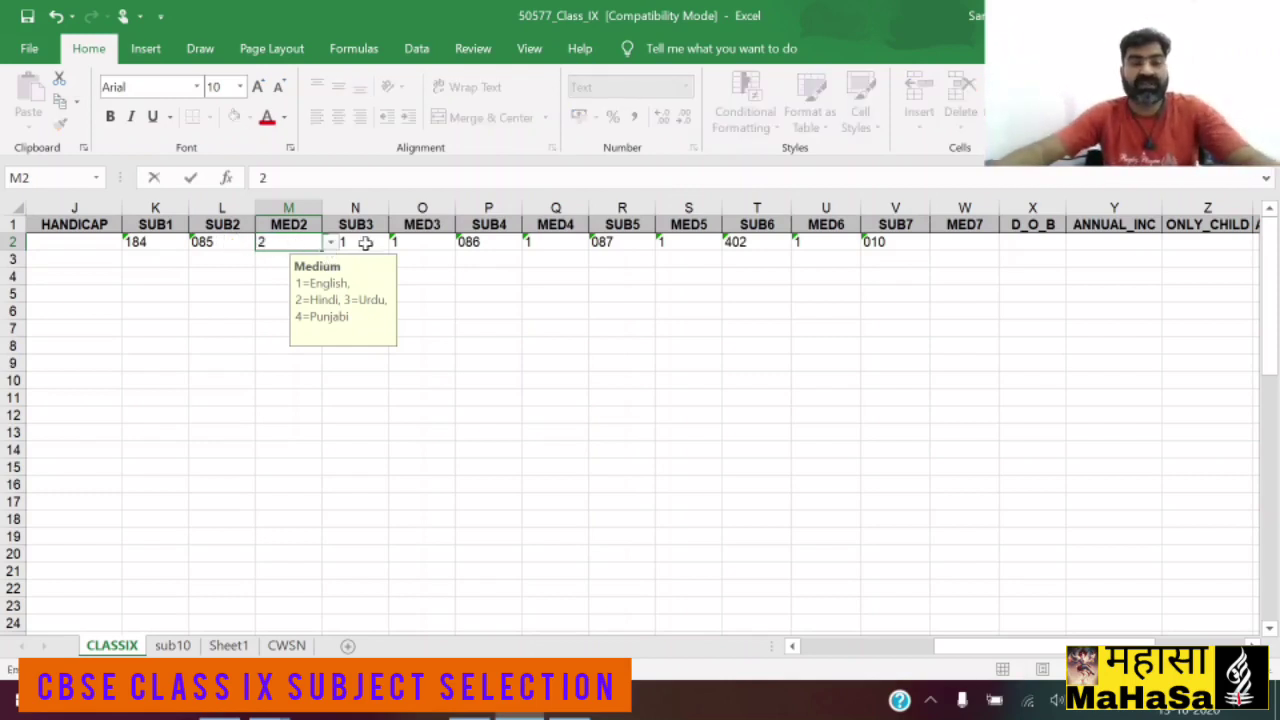
click(366, 242)
key(Delete)
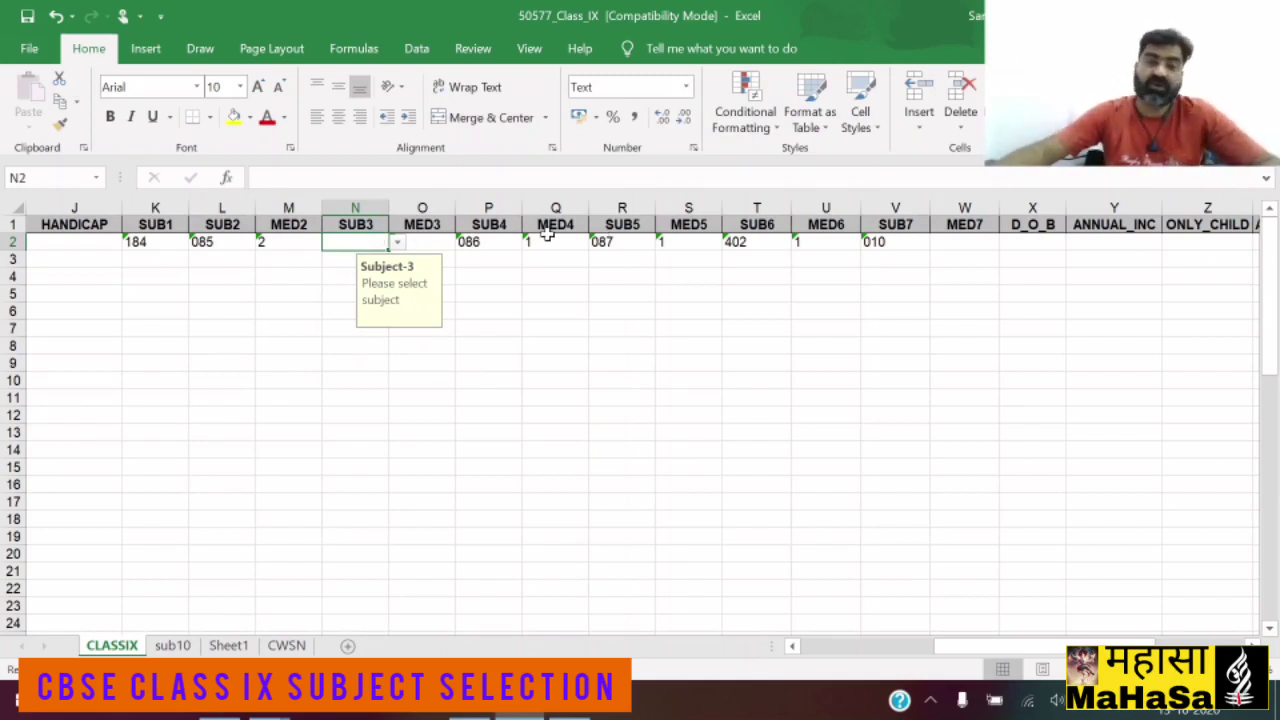
Examine the shared Sub3, Sub4, Sub5 list on the sub10 sheet for the Mathematics Standard, Science and Social Science codes.
click(172, 645)
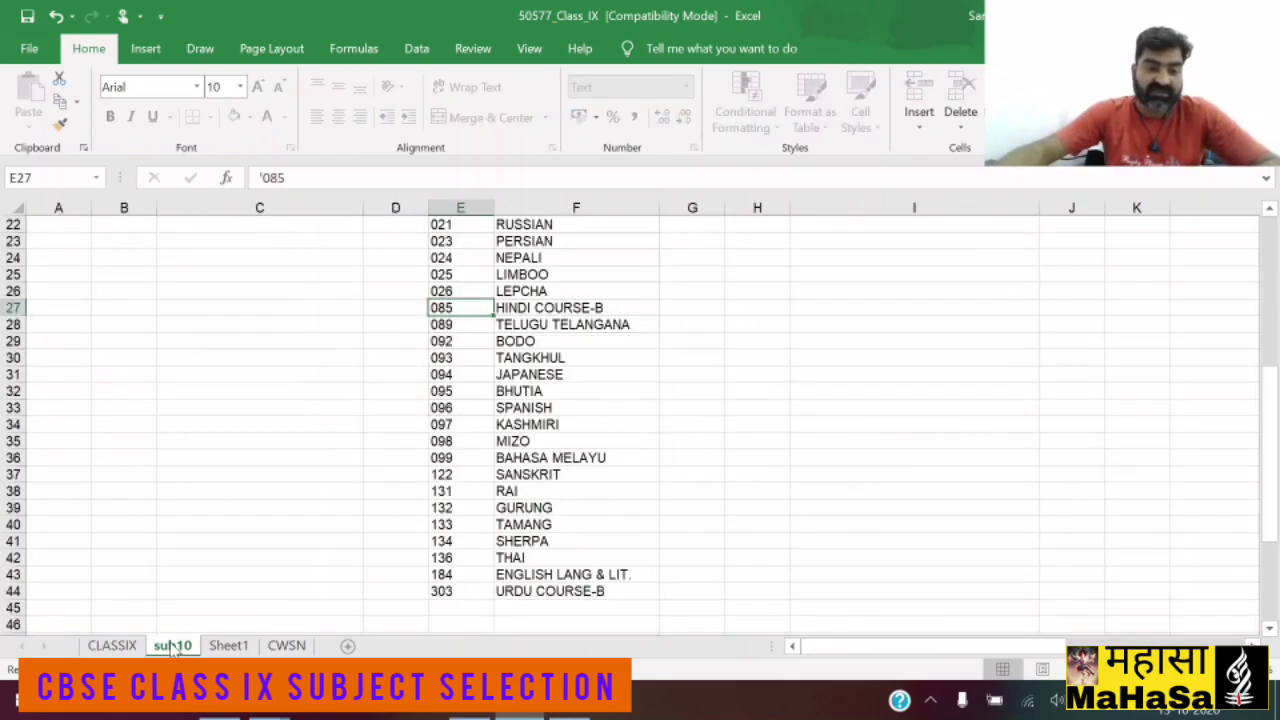
scroll(469, 341, up, 4)
scroll(469, 341, up, 3)
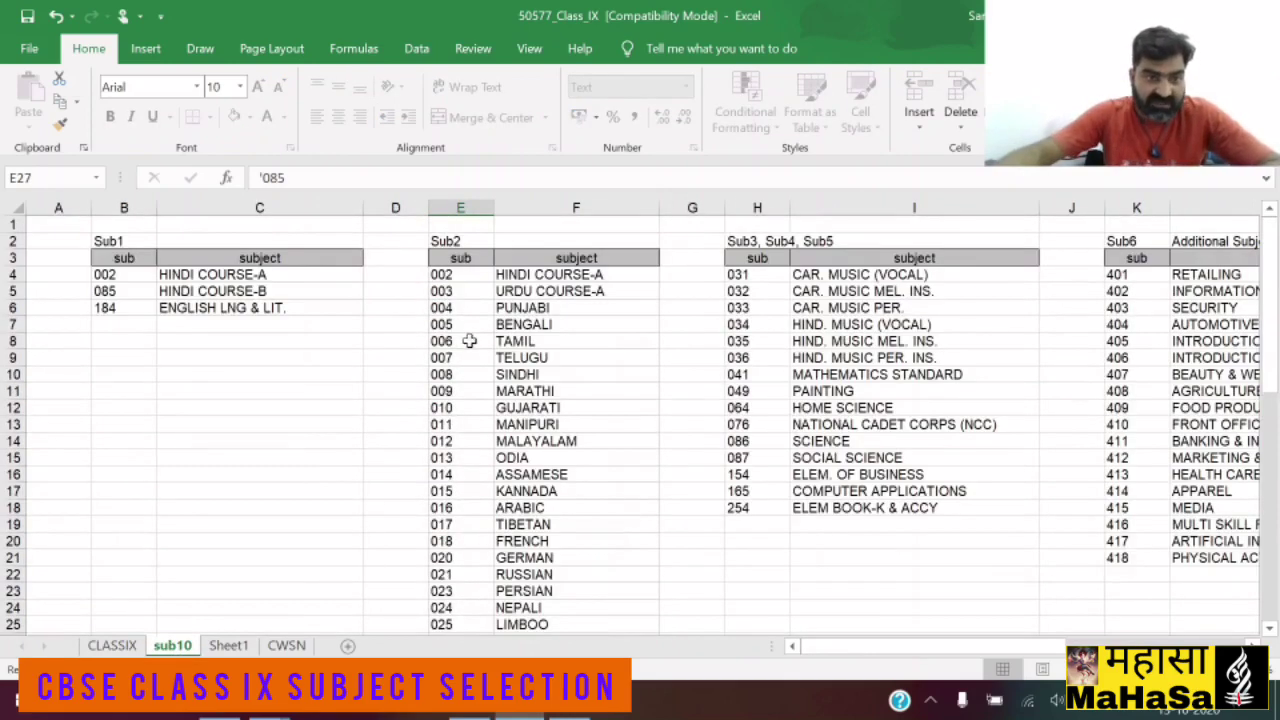
click(745, 241)
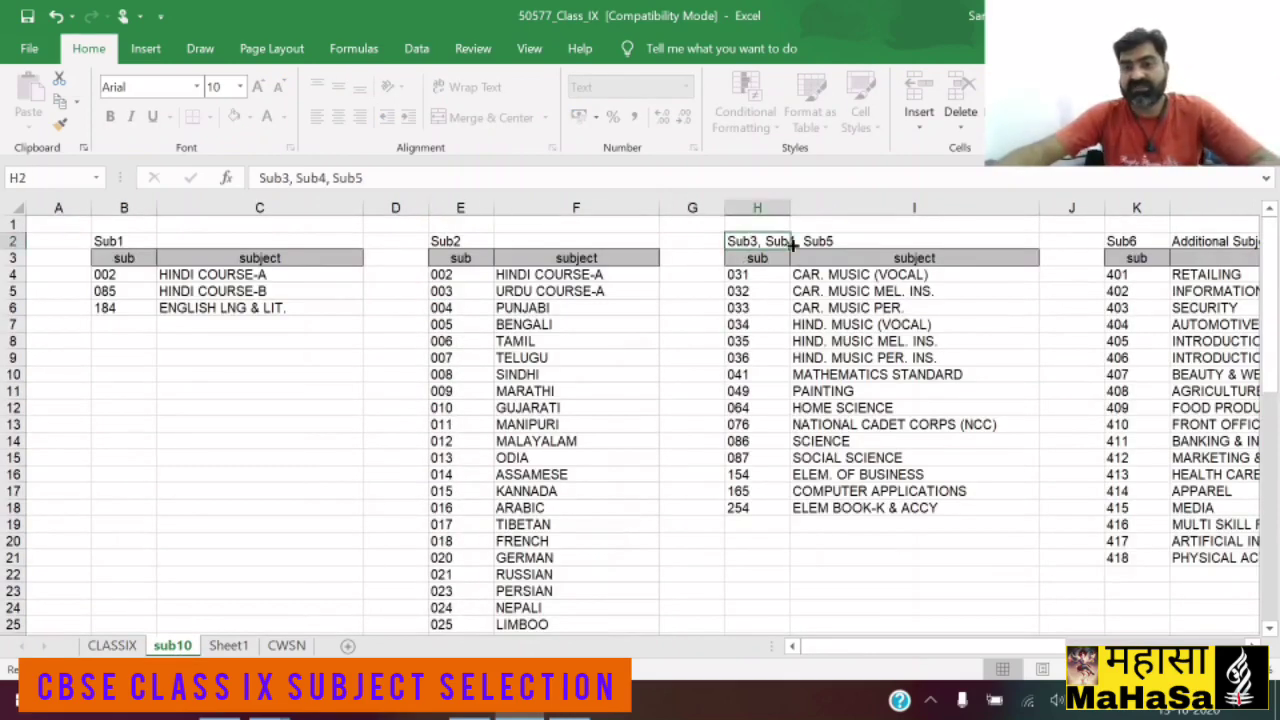
click(824, 241)
click(872, 279)
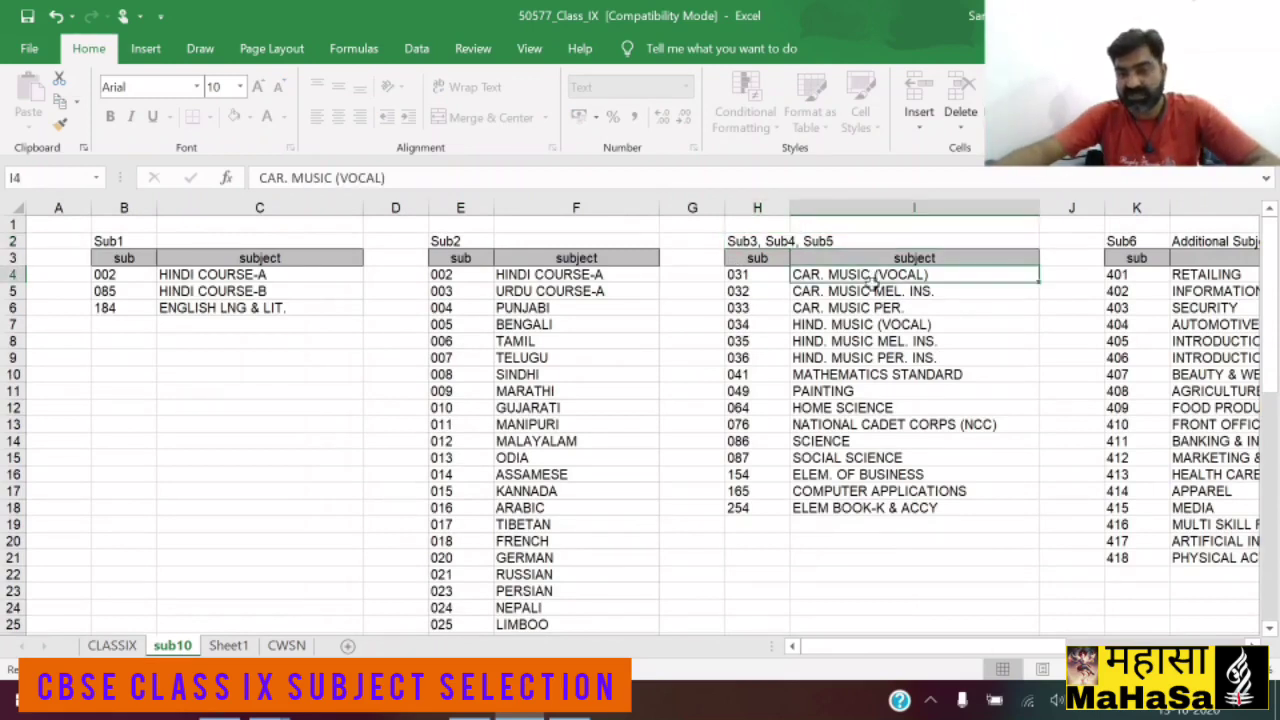
drag(871, 281, 870, 293)
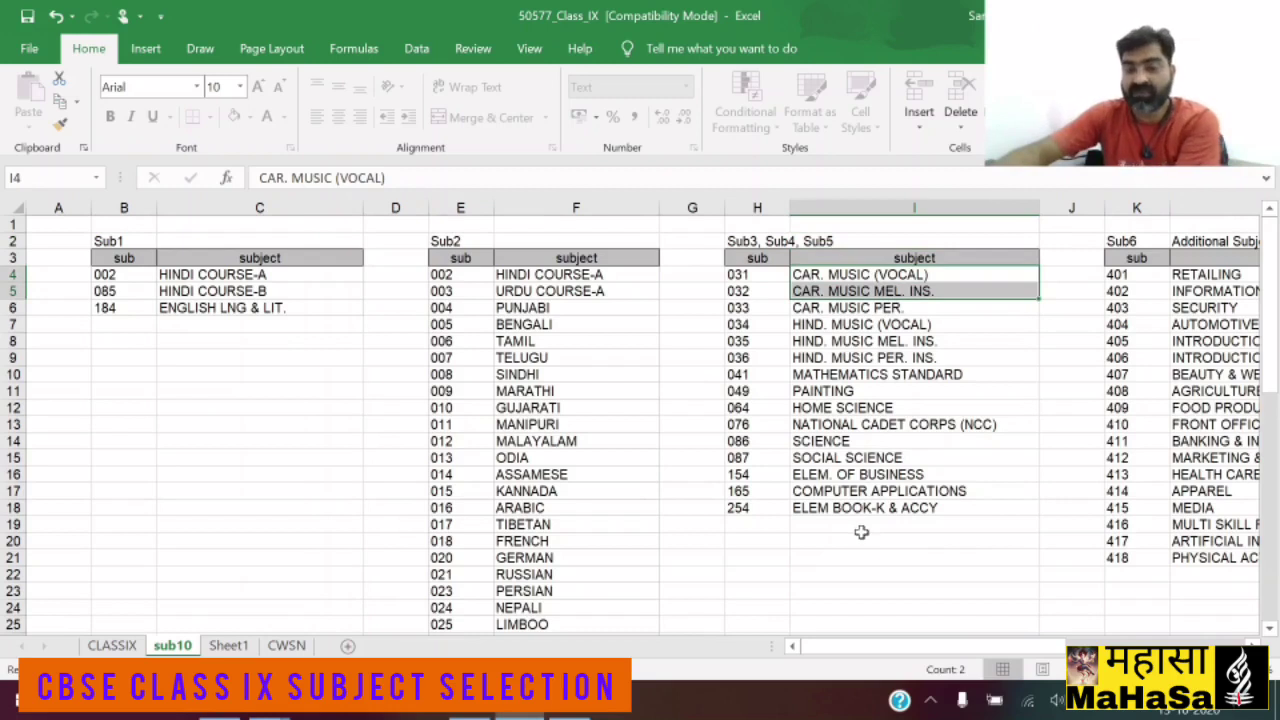
click(885, 374)
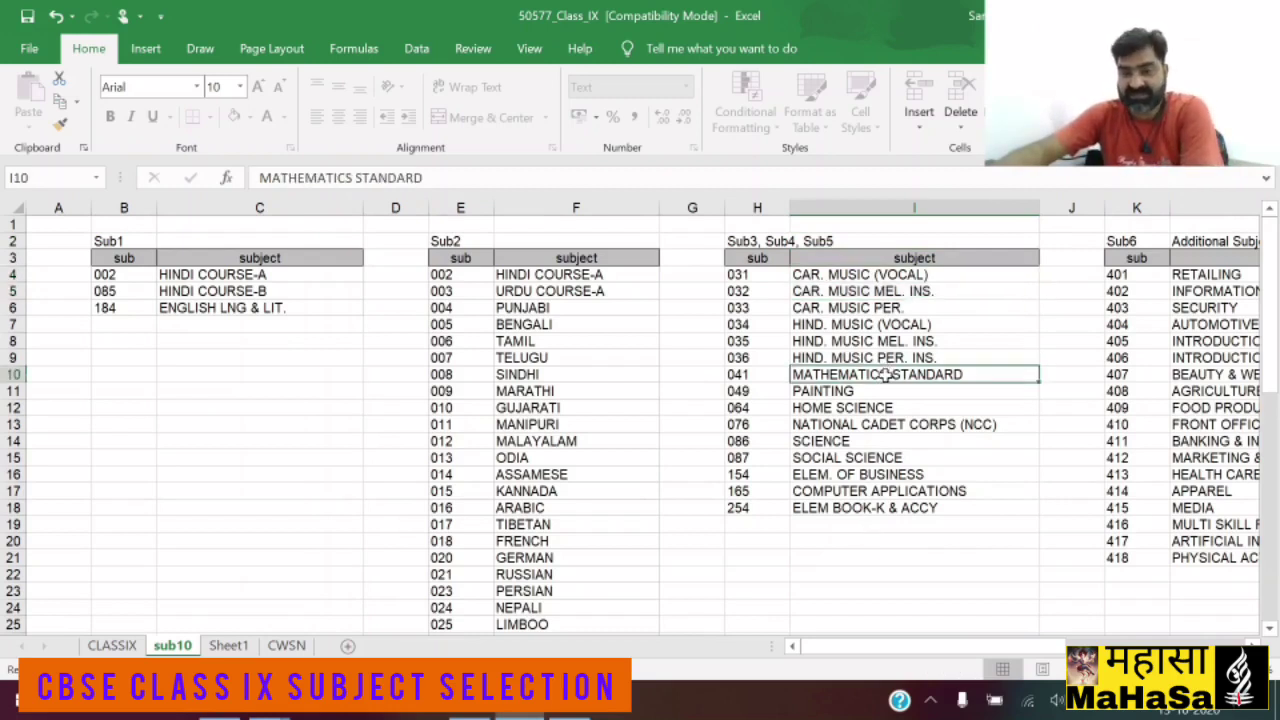
click(827, 442)
click(838, 458)
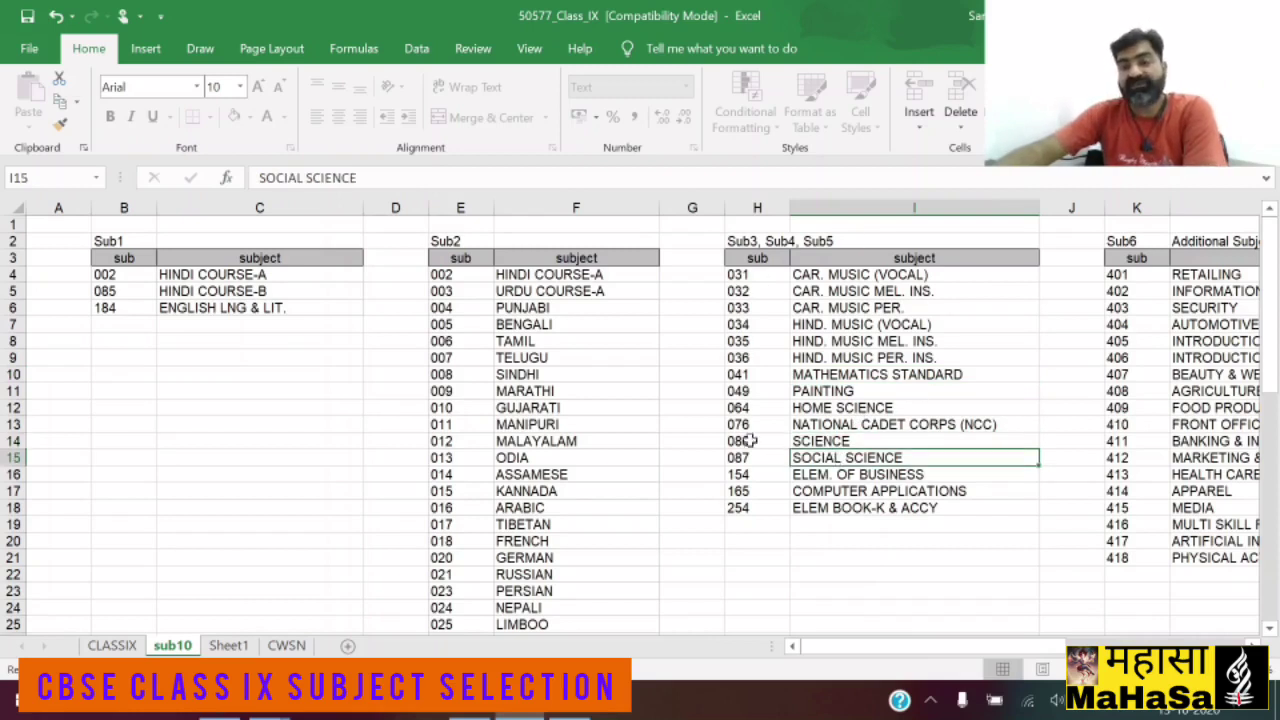
Check the Mathematics Standard code on the sub10 sheet and select 041 for SUB3 in row 2 of CLASSIX.
click(904, 377)
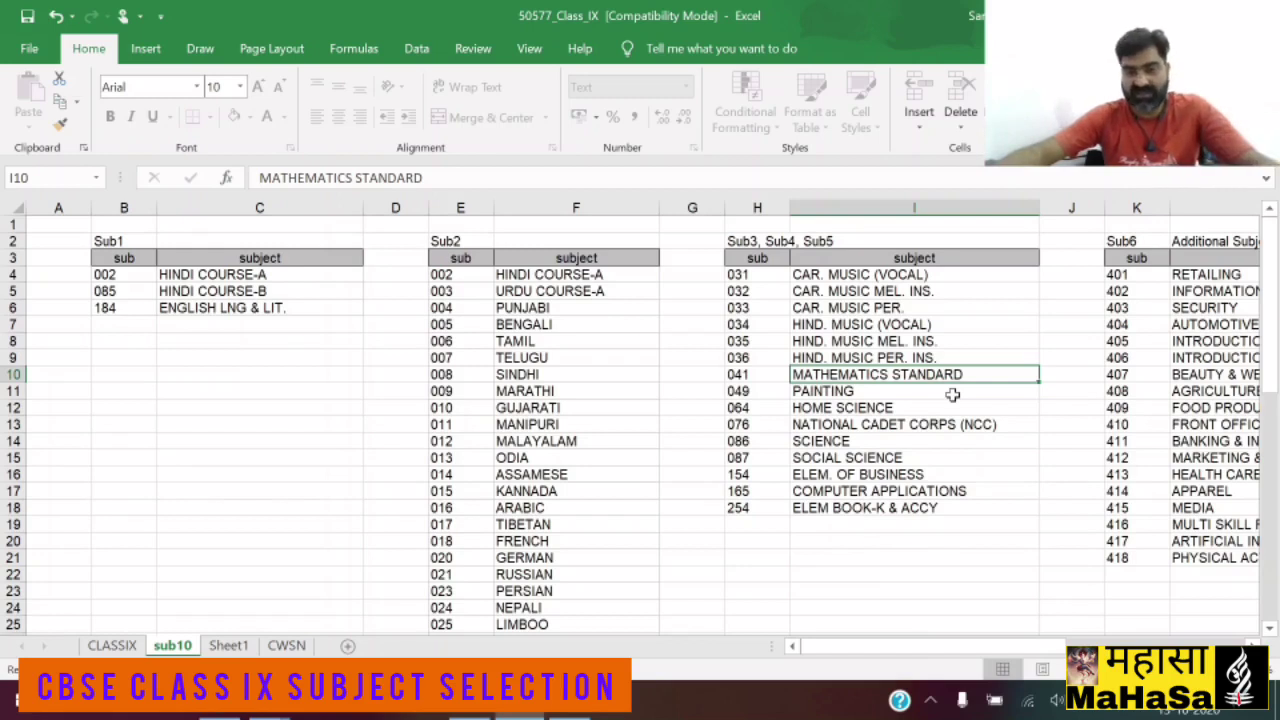
click(748, 377)
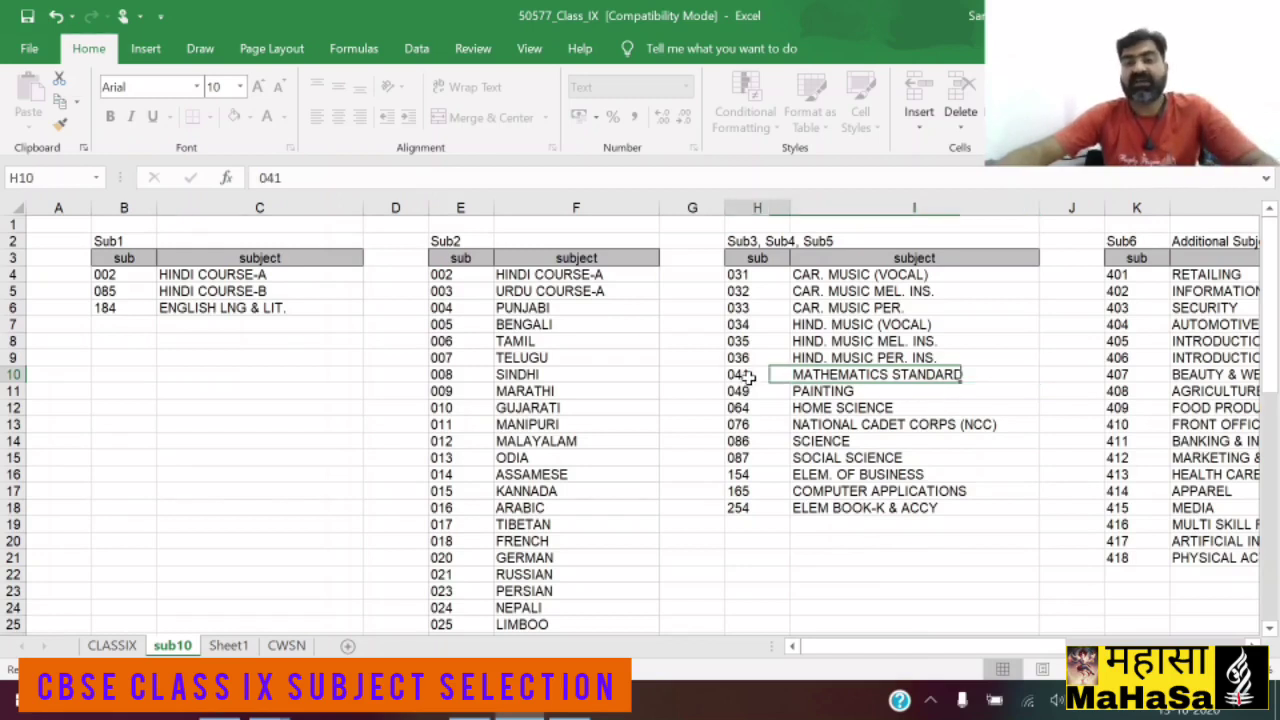
click(834, 375)
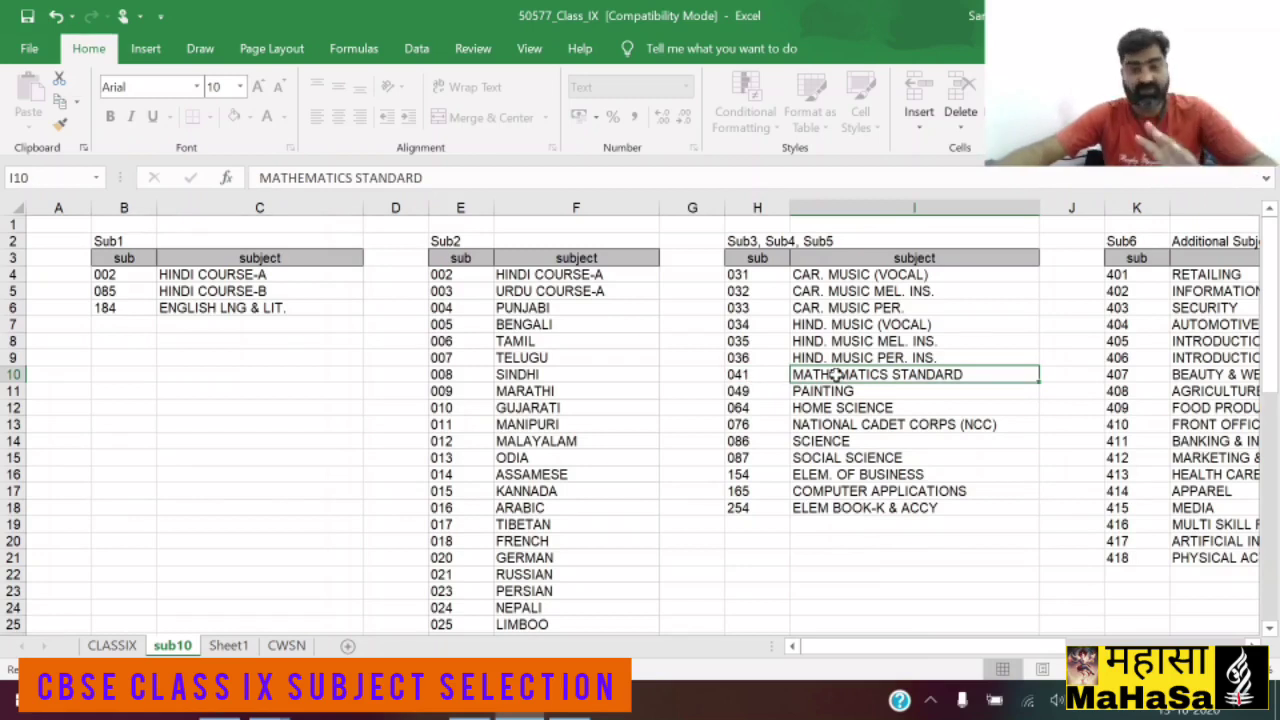
click(111, 645)
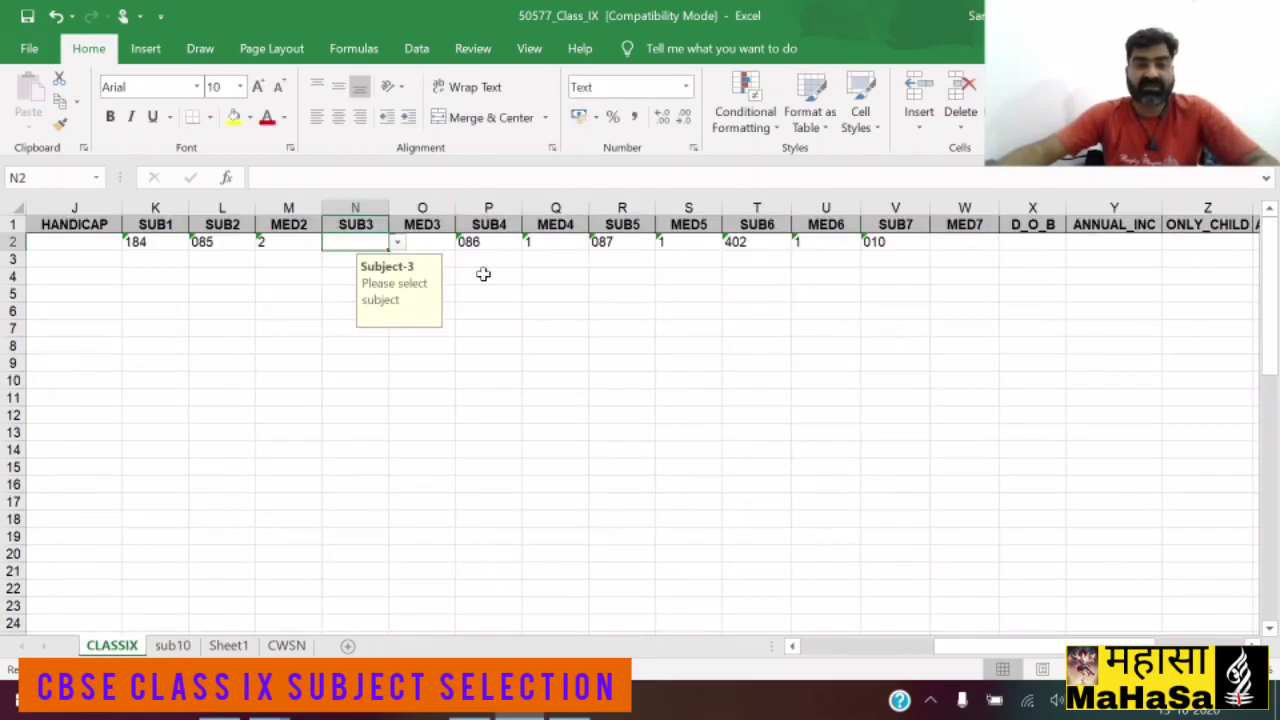
click(397, 243)
click(360, 259)
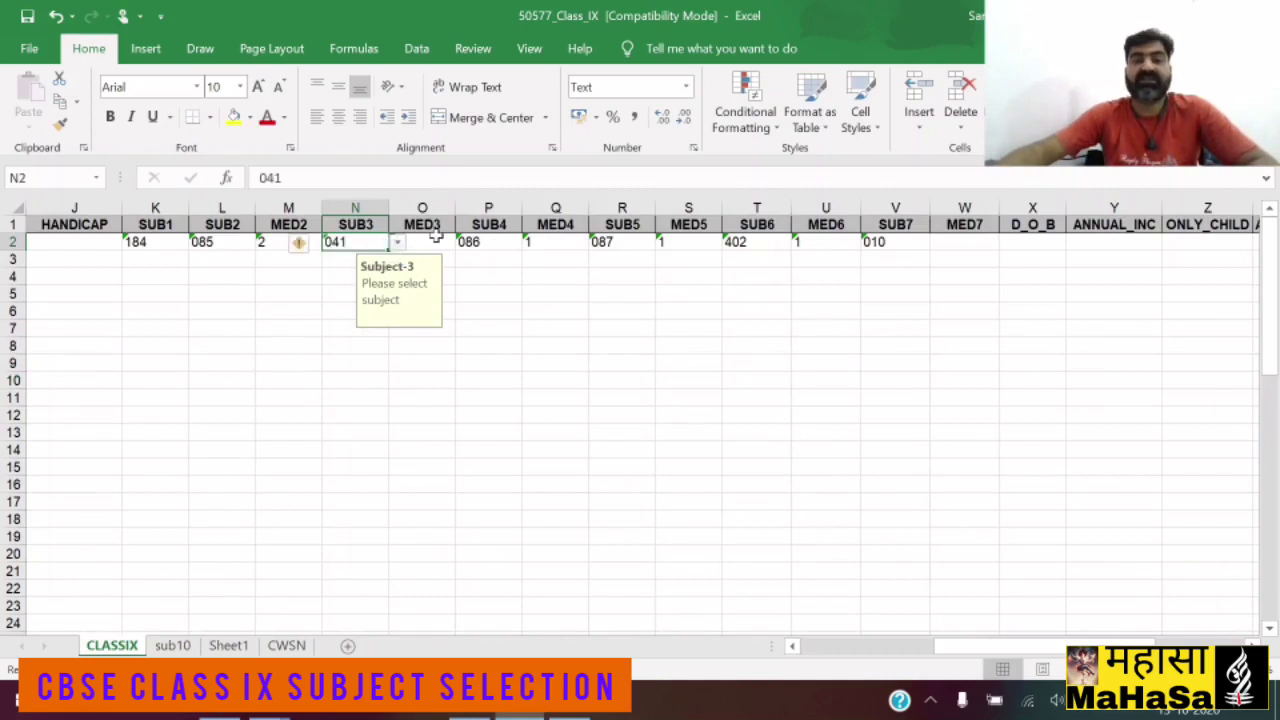
Clear MED3 in row 2 and re-enter it as 1 for English medium.
click(436, 243)
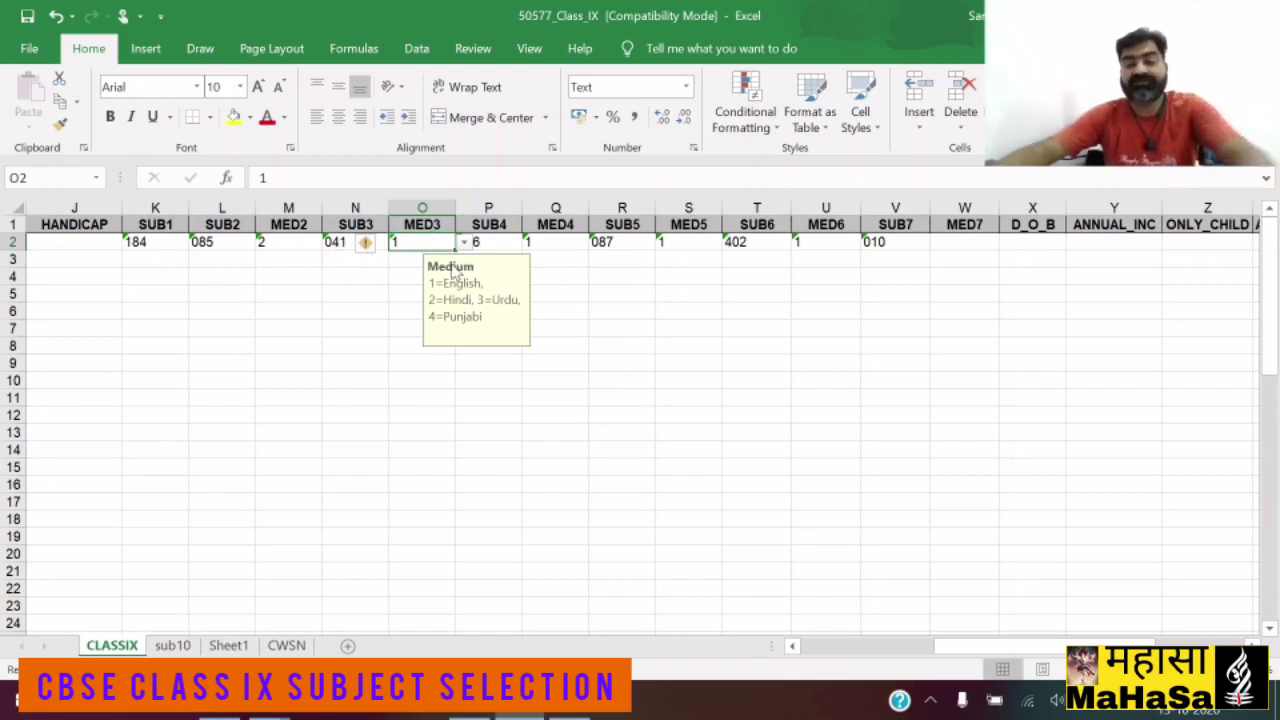
key(Delete)
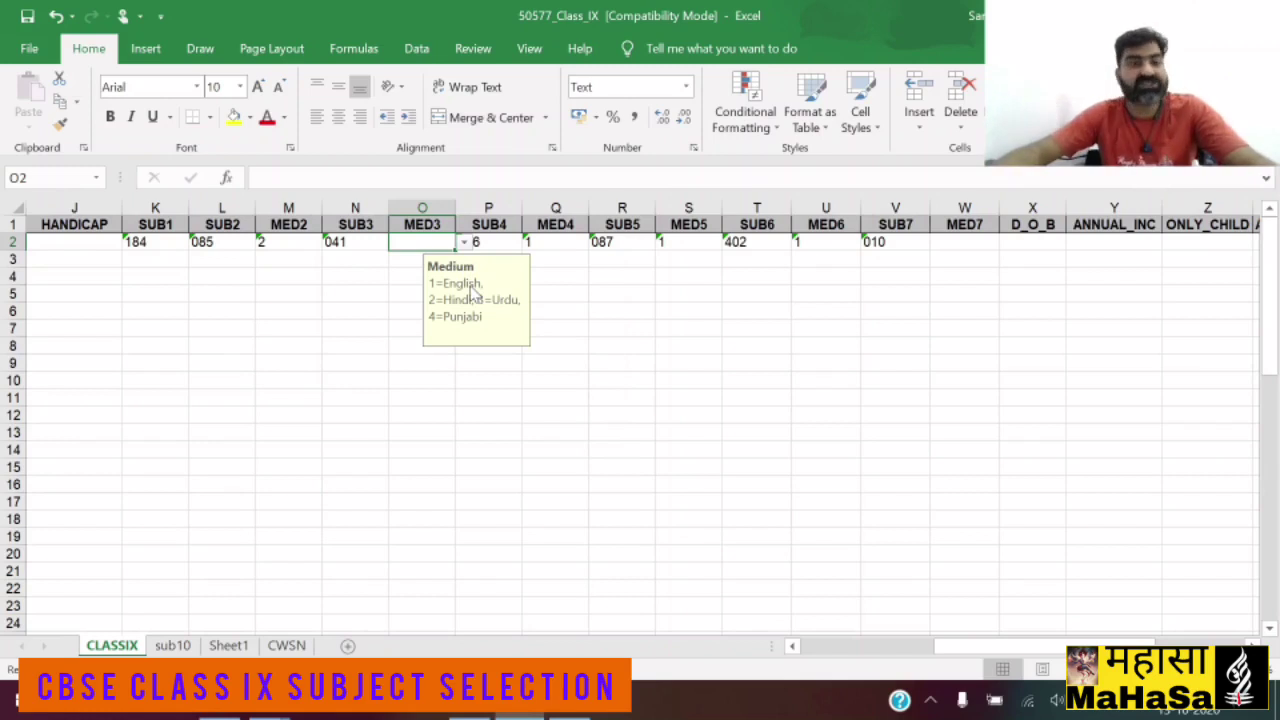
text(1)
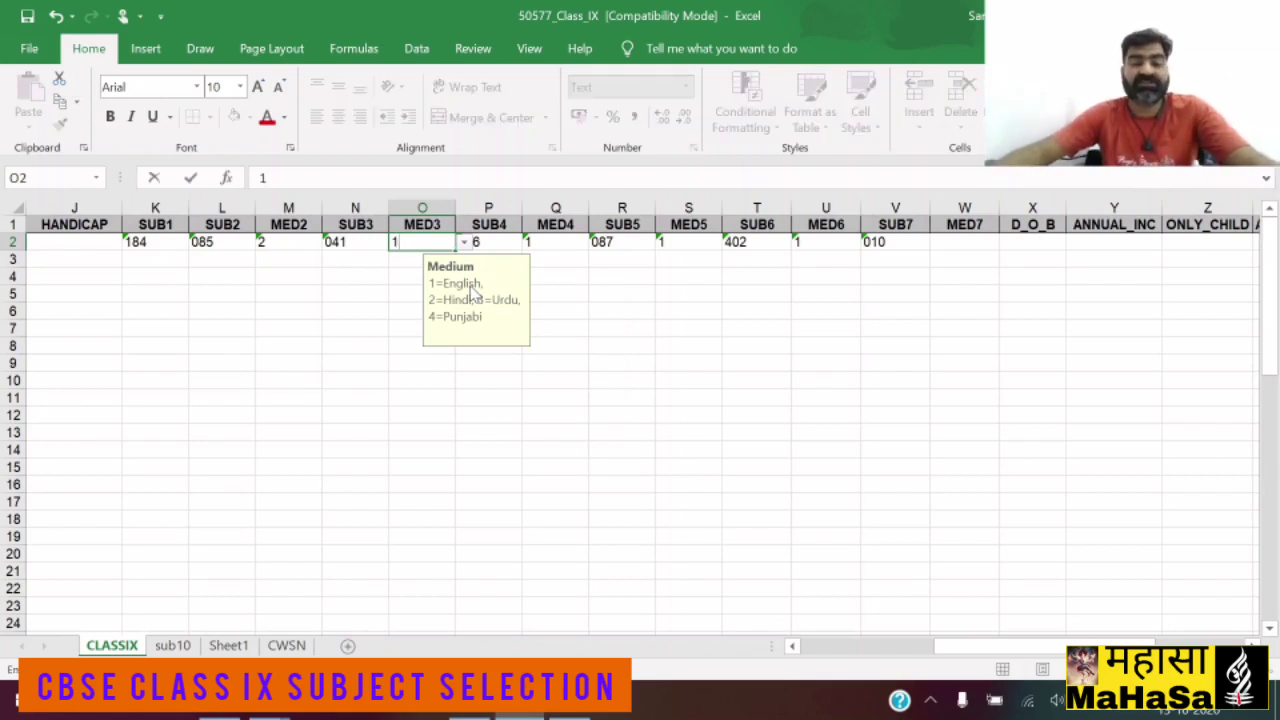
key(Tab)
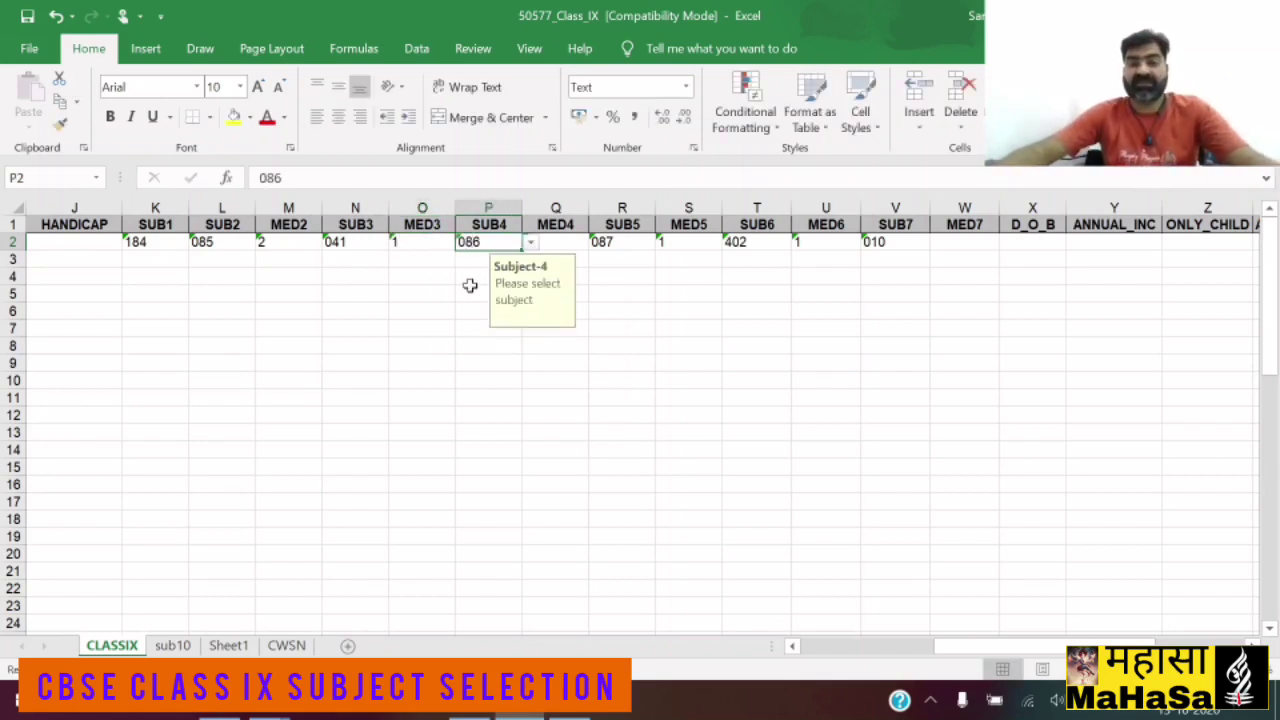
Clear SUB4 in row 2, check the Science and Social Science codes on the sub10 sheet, and select 086 for SUB4.
key(Delete)
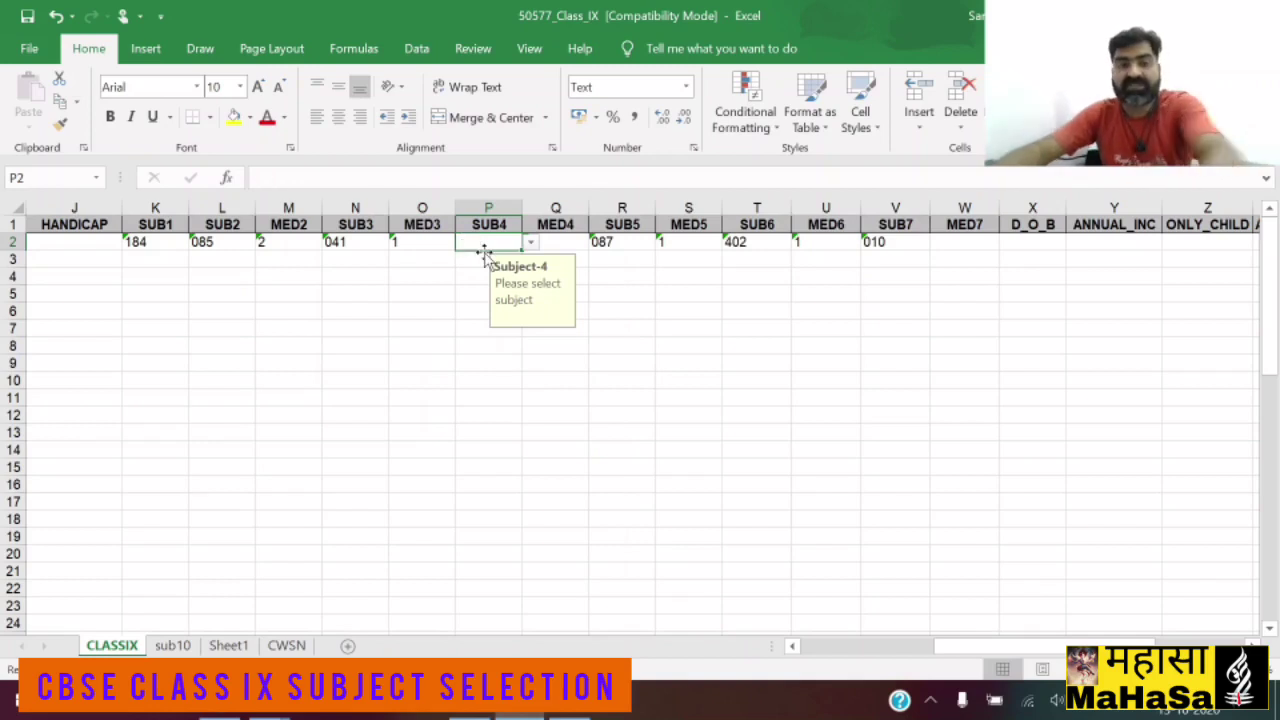
click(621, 243)
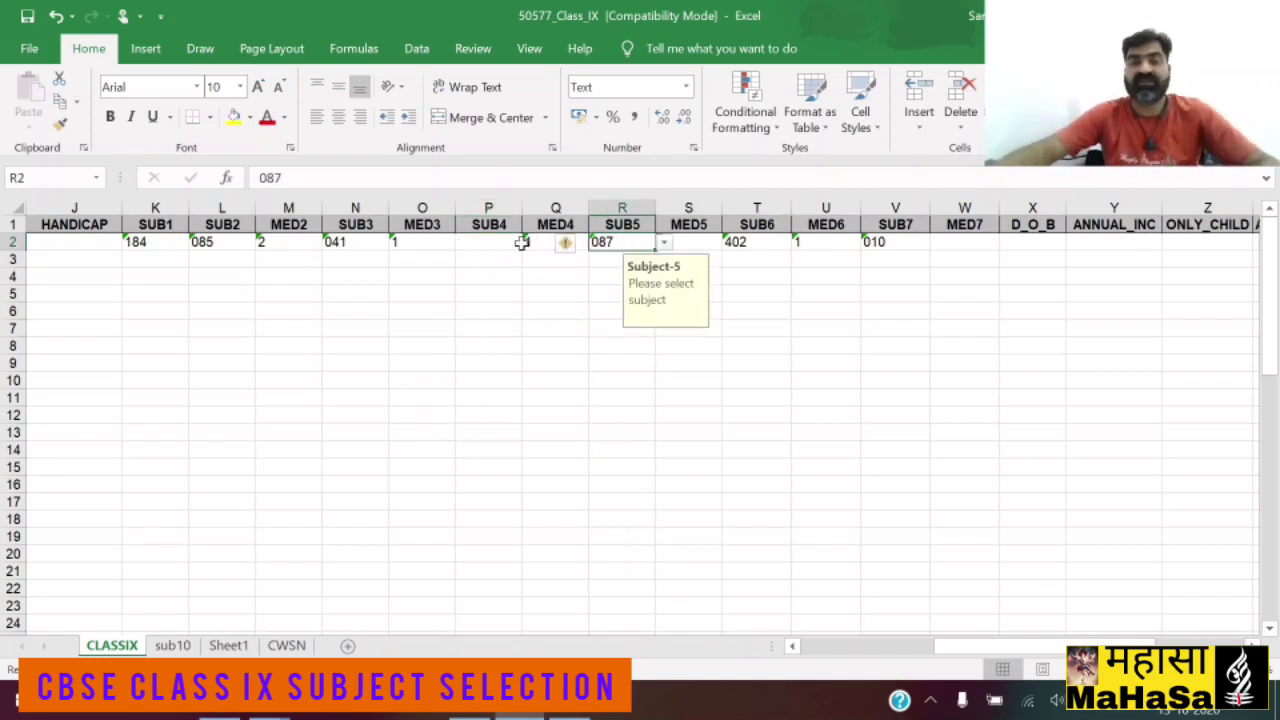
click(470, 246)
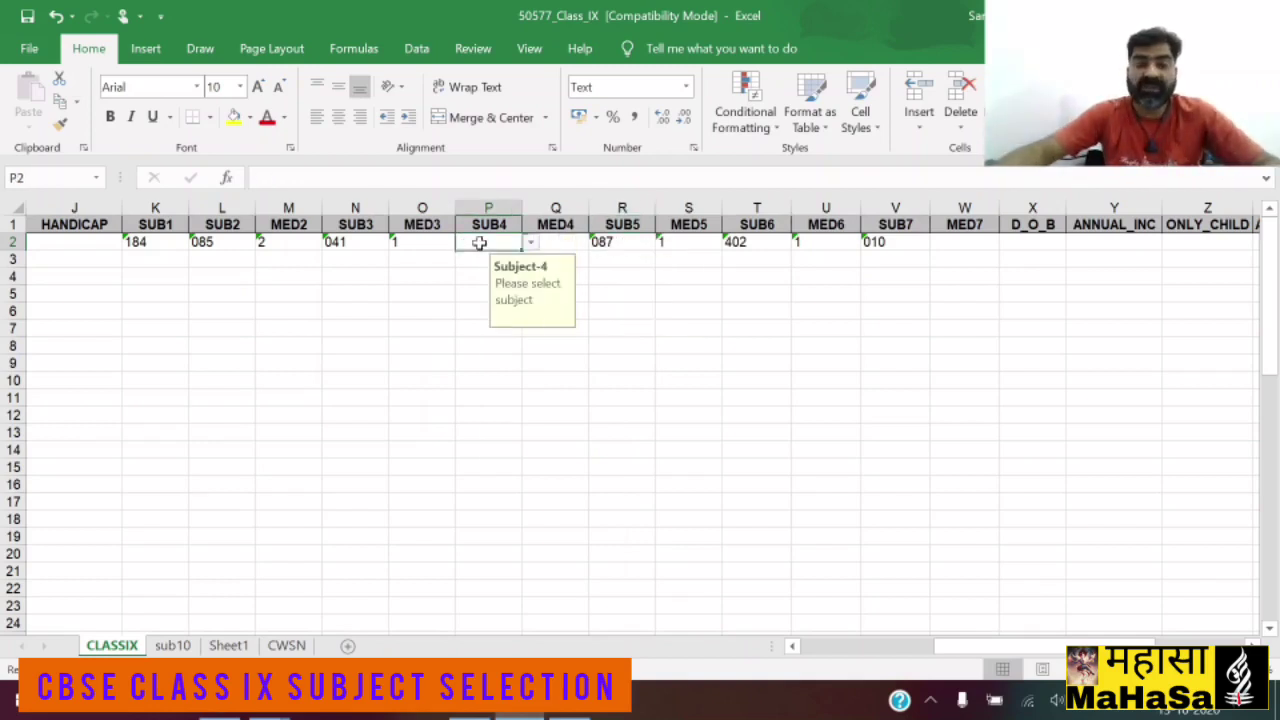
click(174, 646)
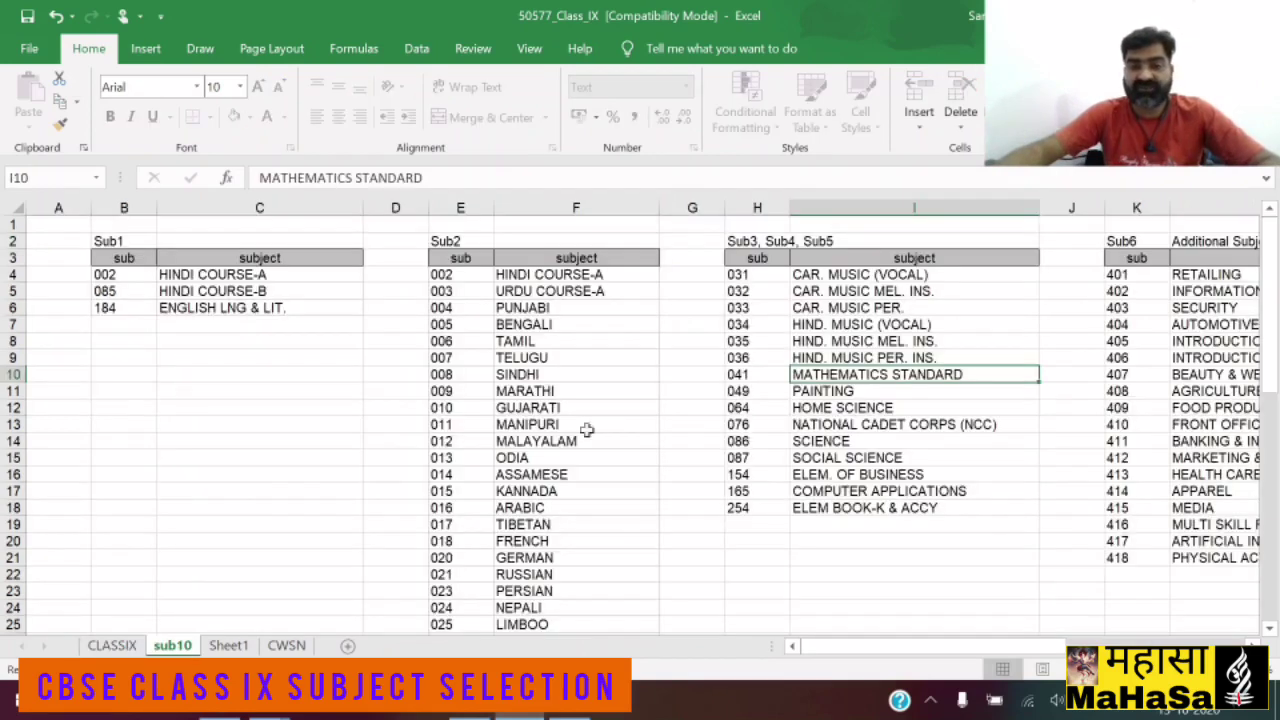
click(798, 444)
click(802, 459)
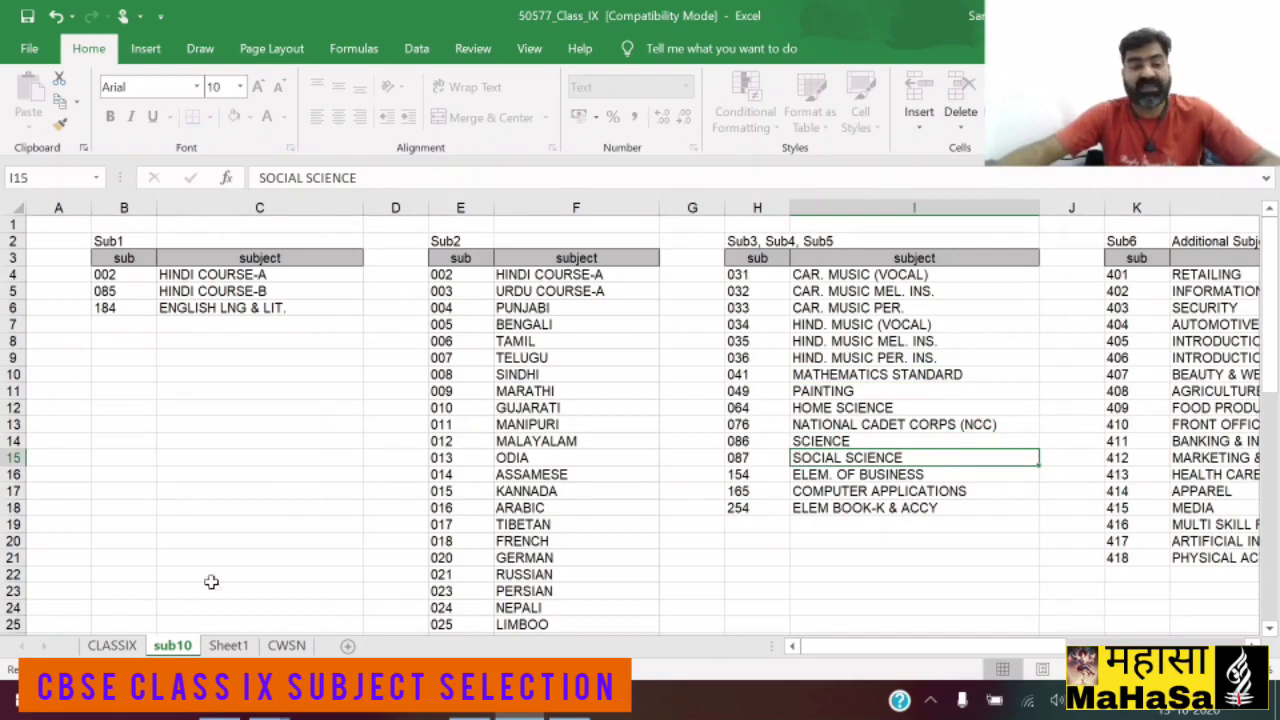
click(112, 646)
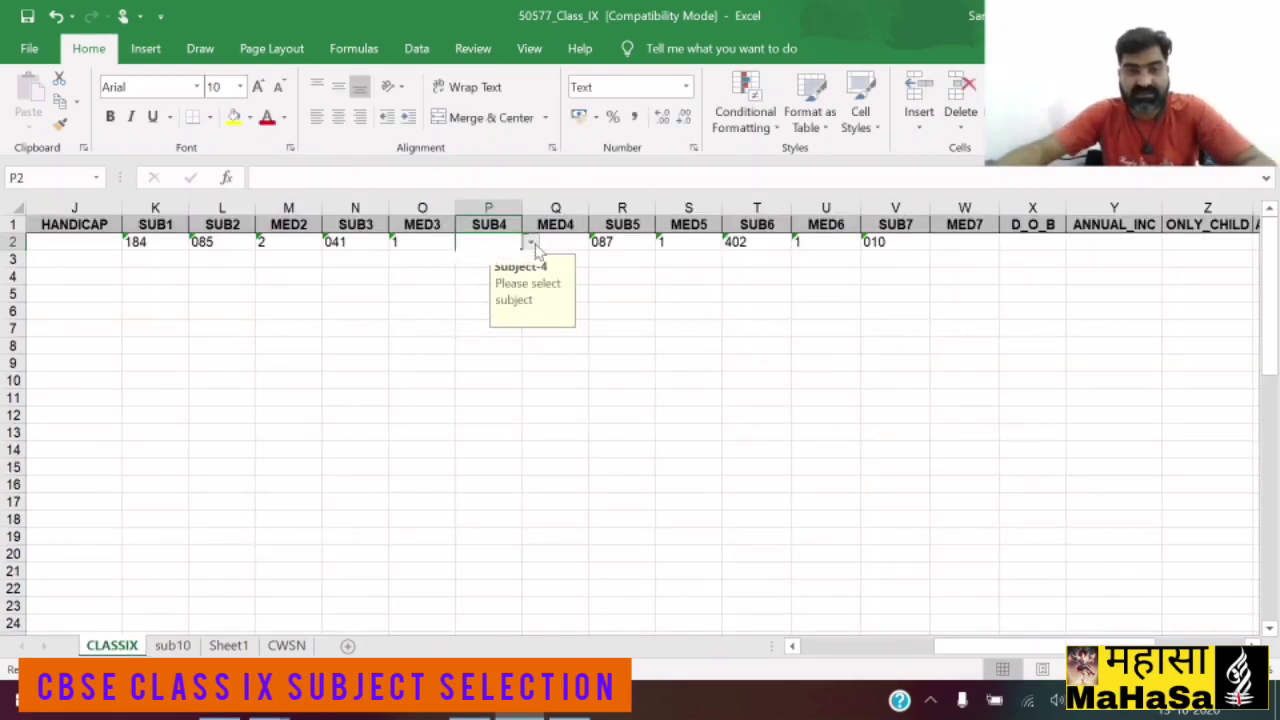
click(530, 242)
click(490, 252)
Select 087 for Social Science as SUB5 in row 2.
click(622, 242)
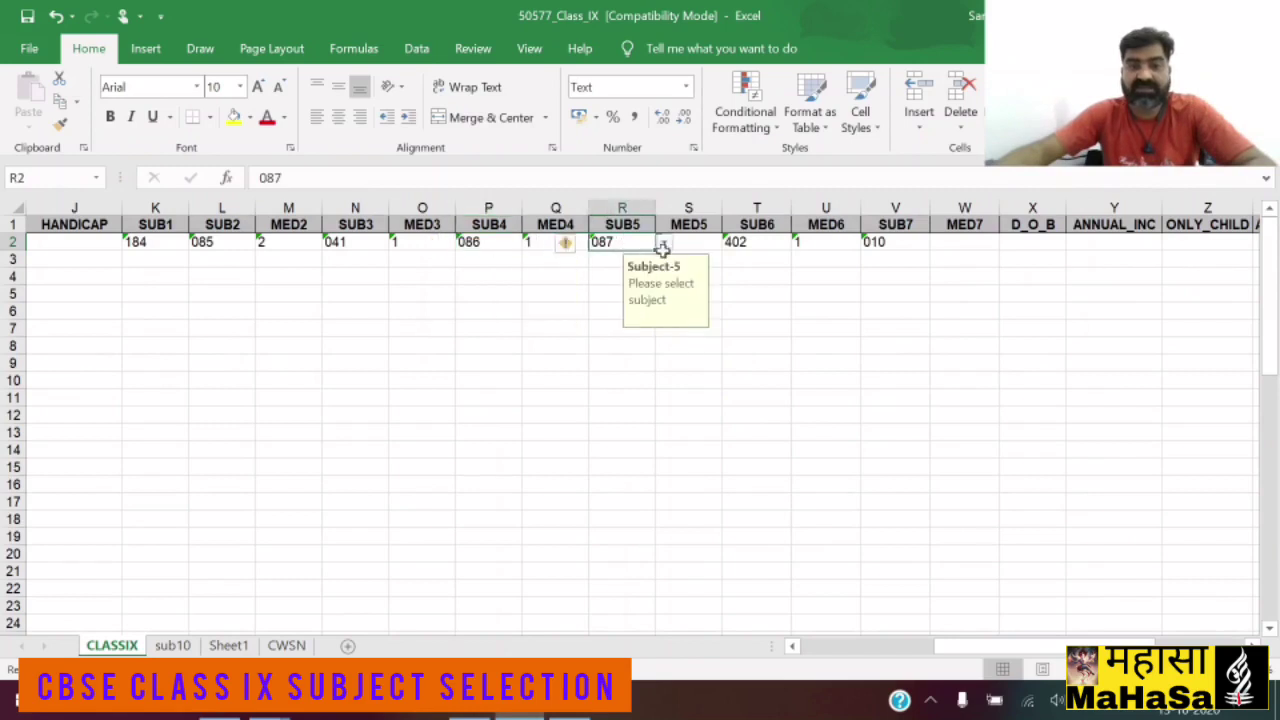
click(663, 243)
click(628, 252)
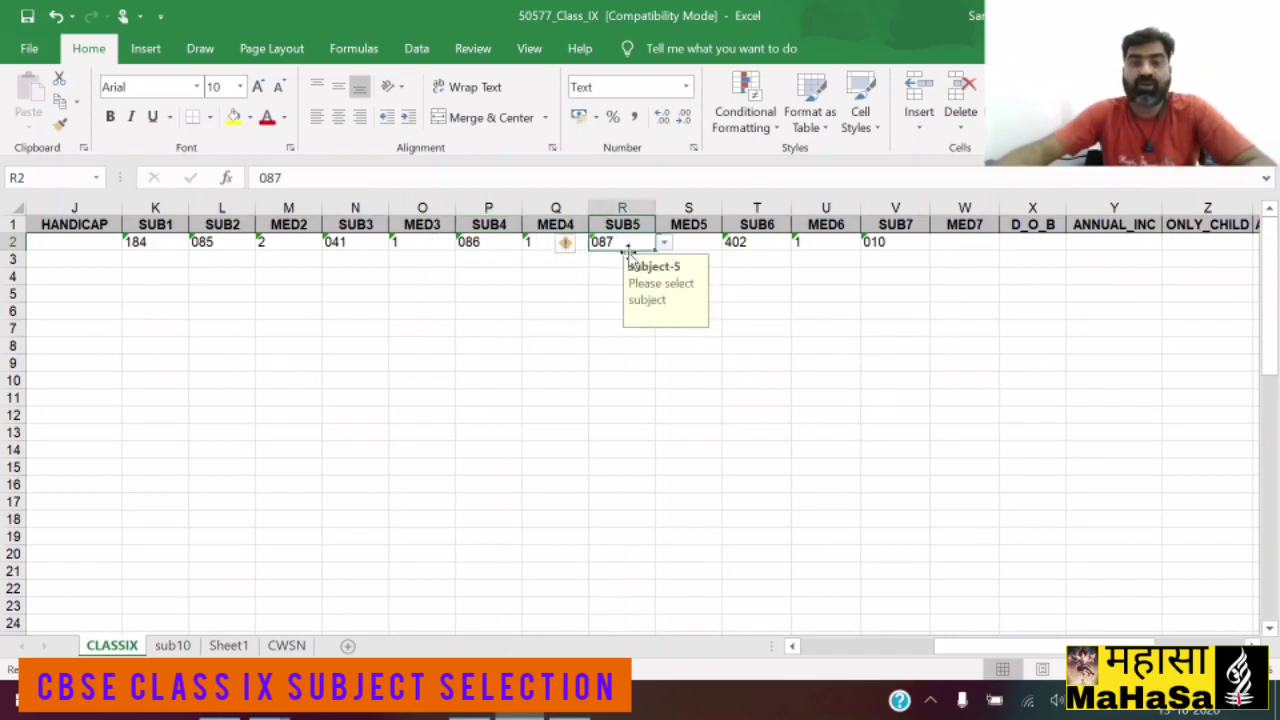
Re-enter the MED4 and MED6 medium codes as 1 and SUB5 as 087 in row 2.
click(537, 250)
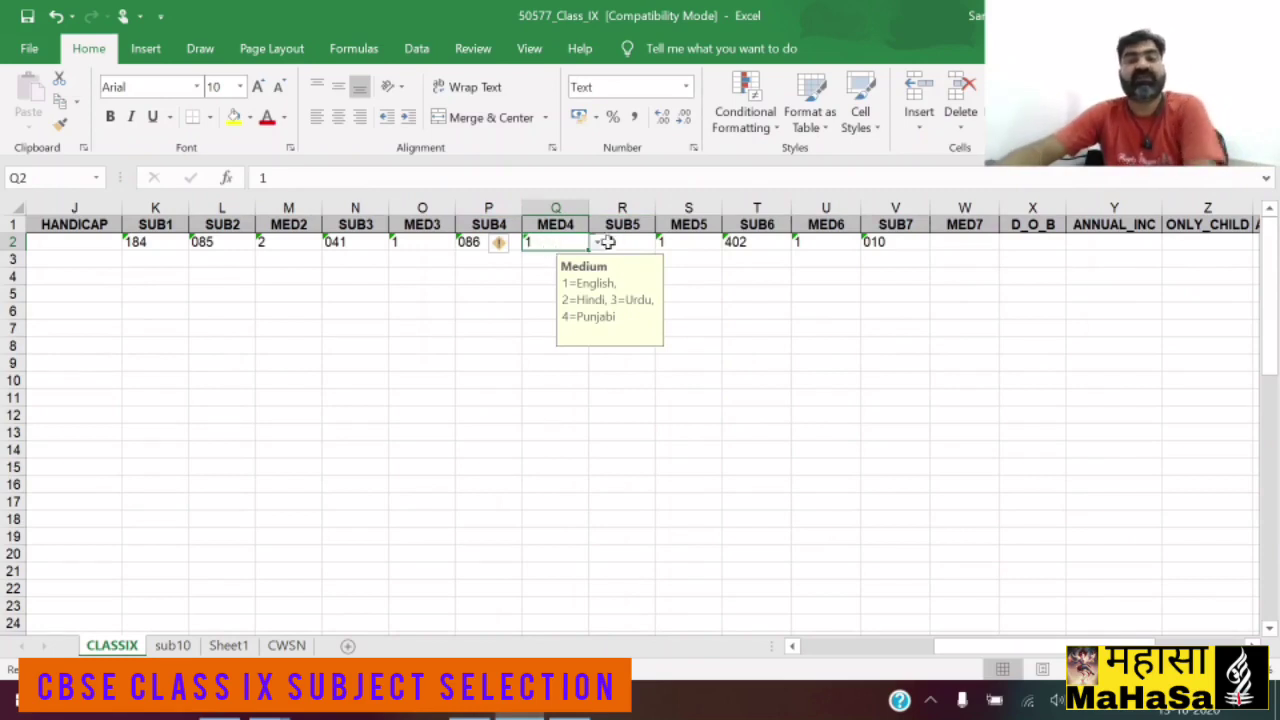
click(680, 245)
click(535, 245)
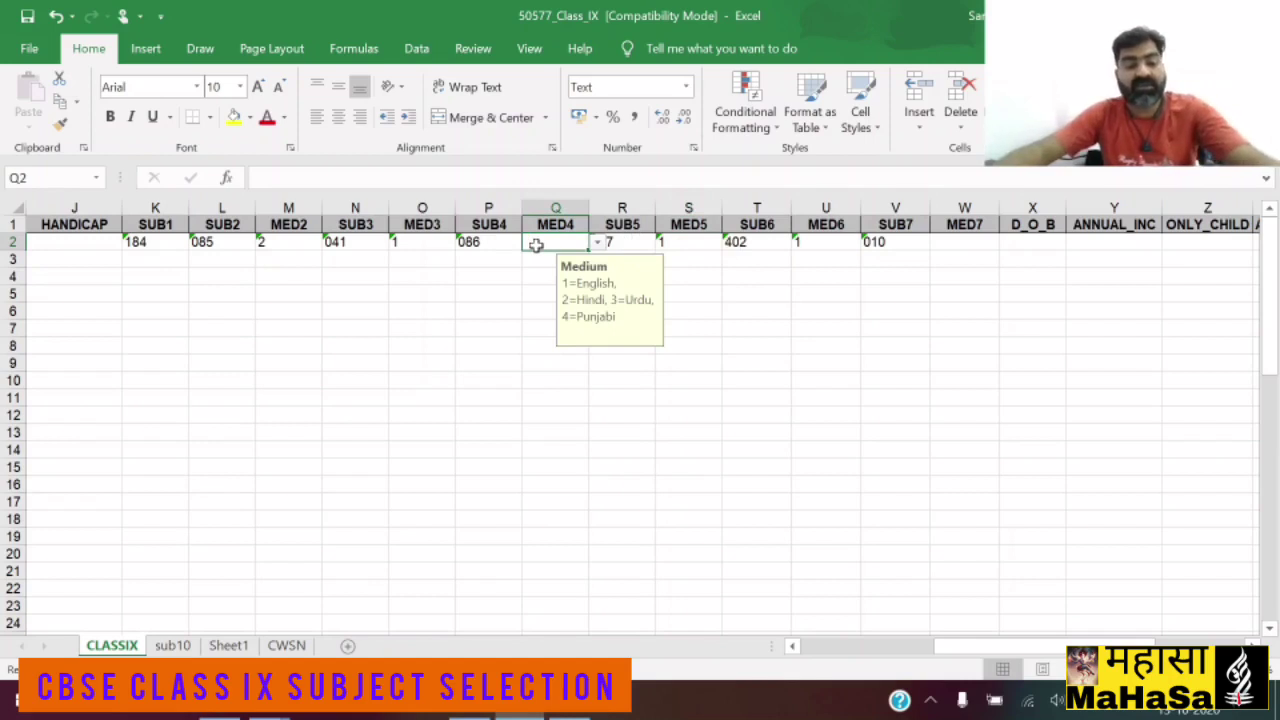
text(1)
key(Tab)
text(087)
key(Tab)
key(Tab)
key(Tab)
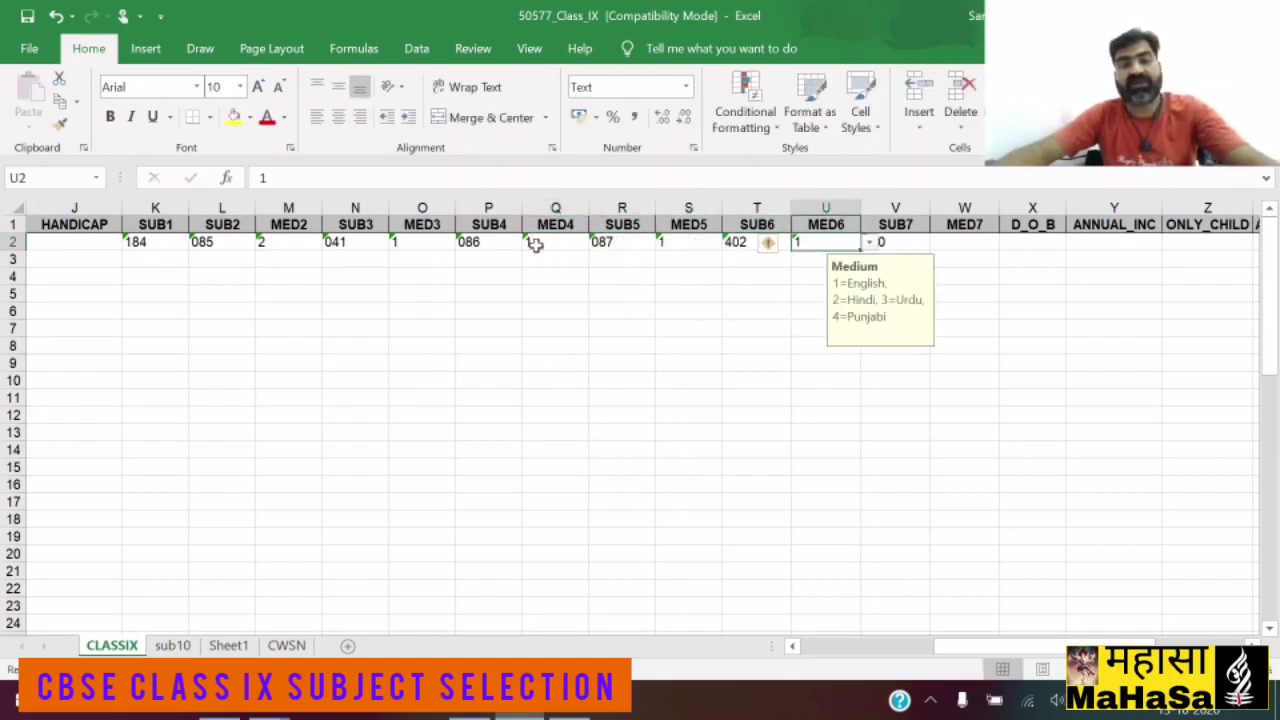
text(1)
key(Tab)
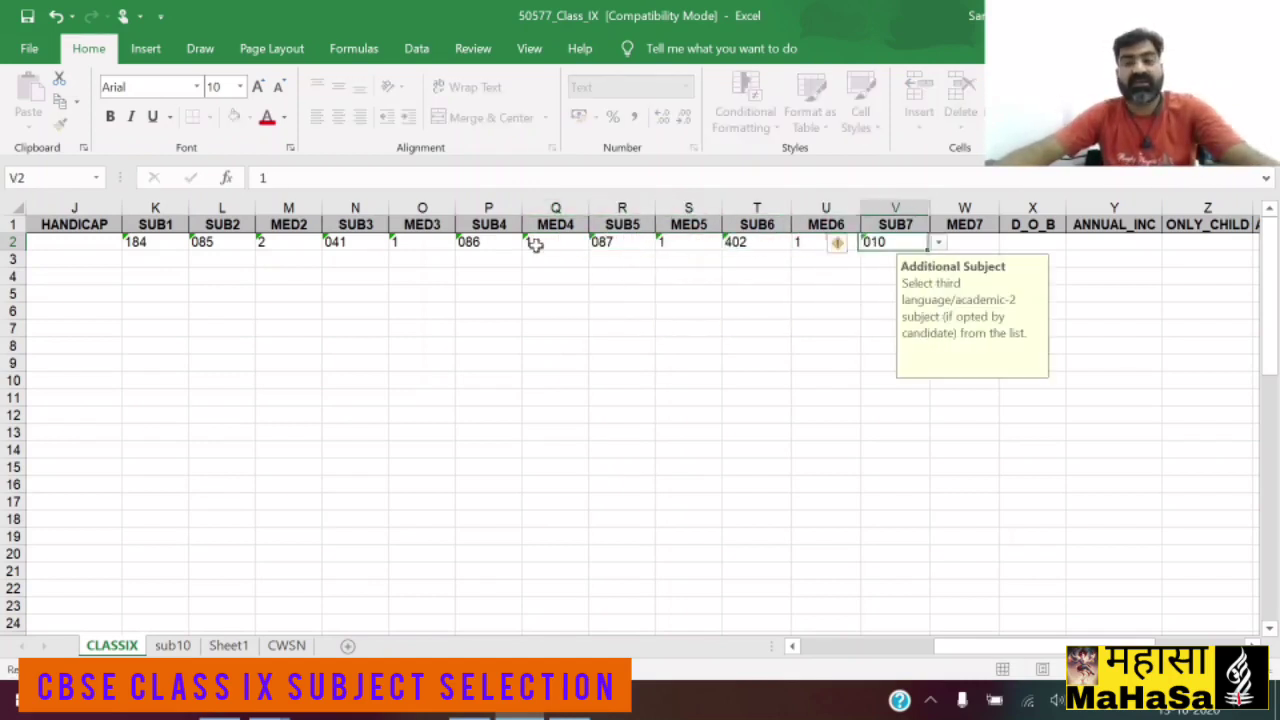
Clear the SUB6, SUB7 and MED6 codes in row 2.
click(692, 308)
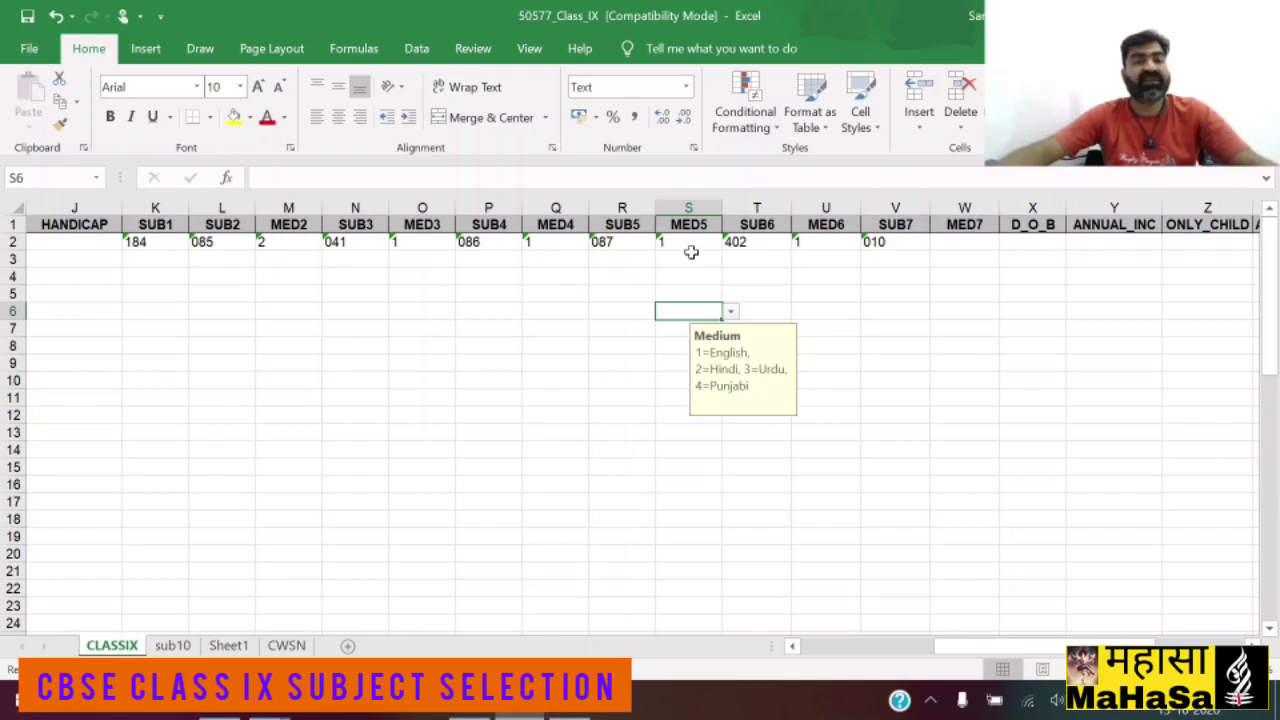
click(766, 242)
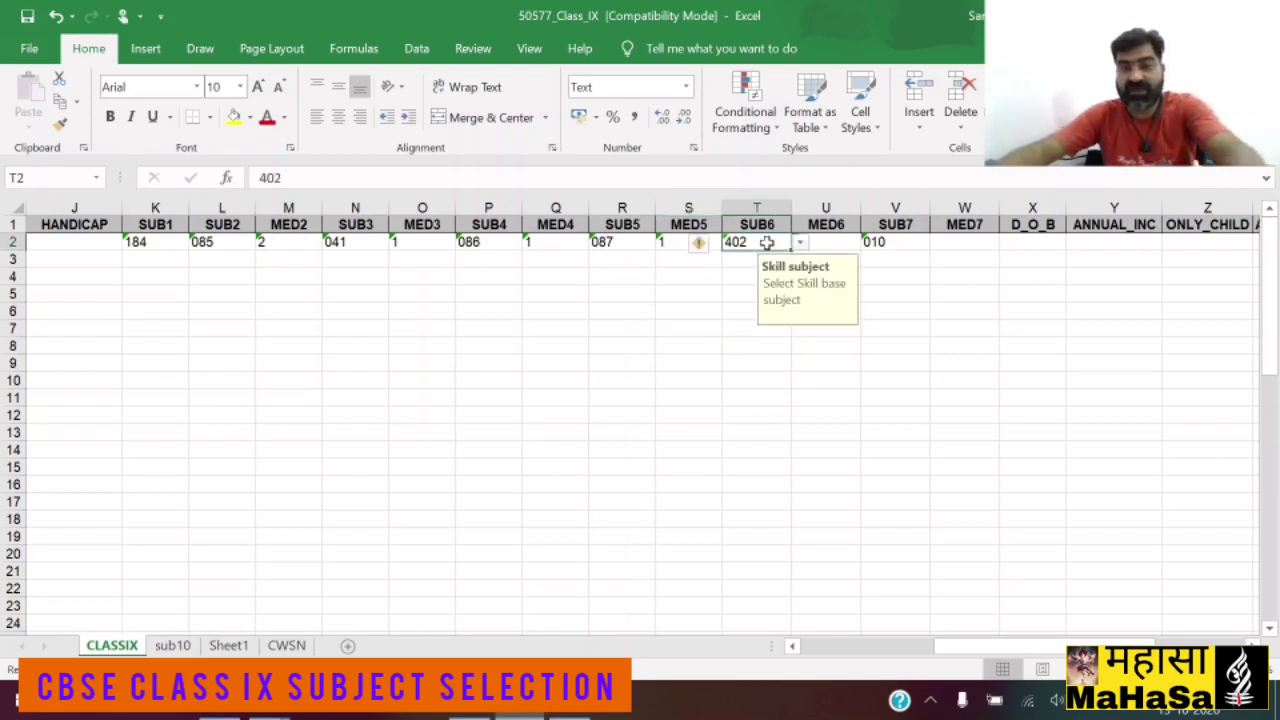
key(Delete)
click(877, 243)
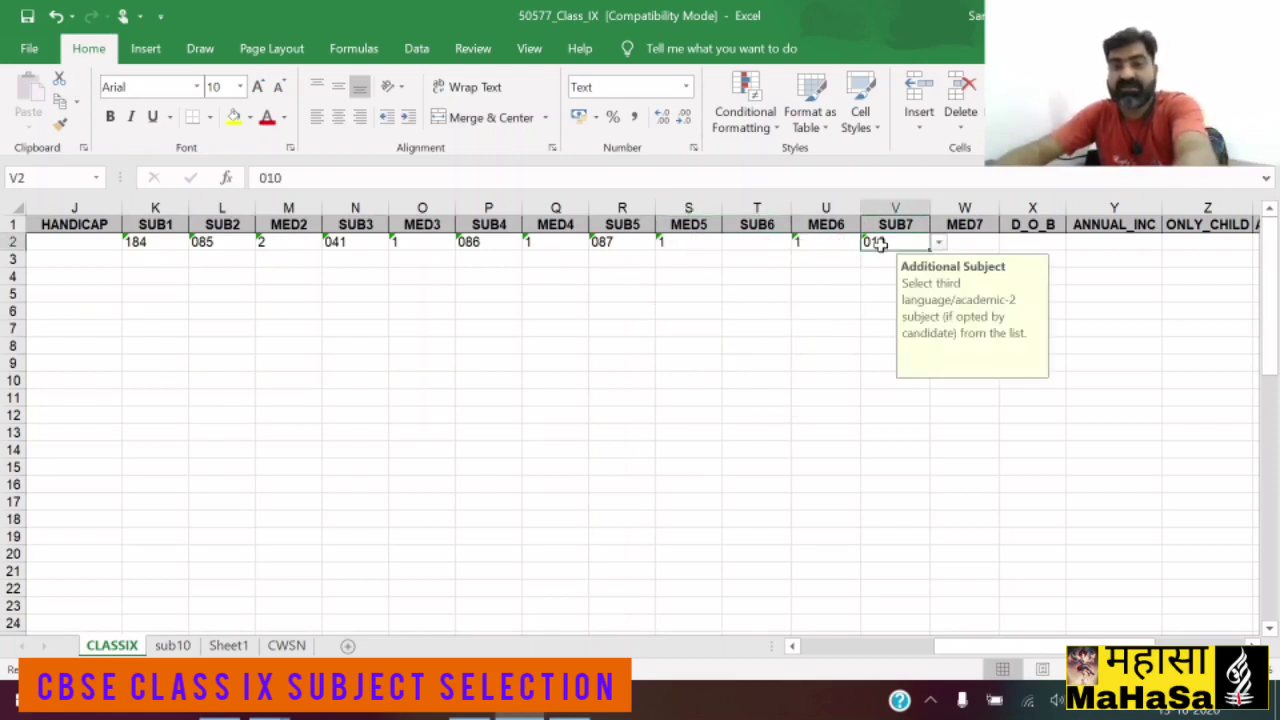
key(Delete)
click(820, 242)
key(Delete)
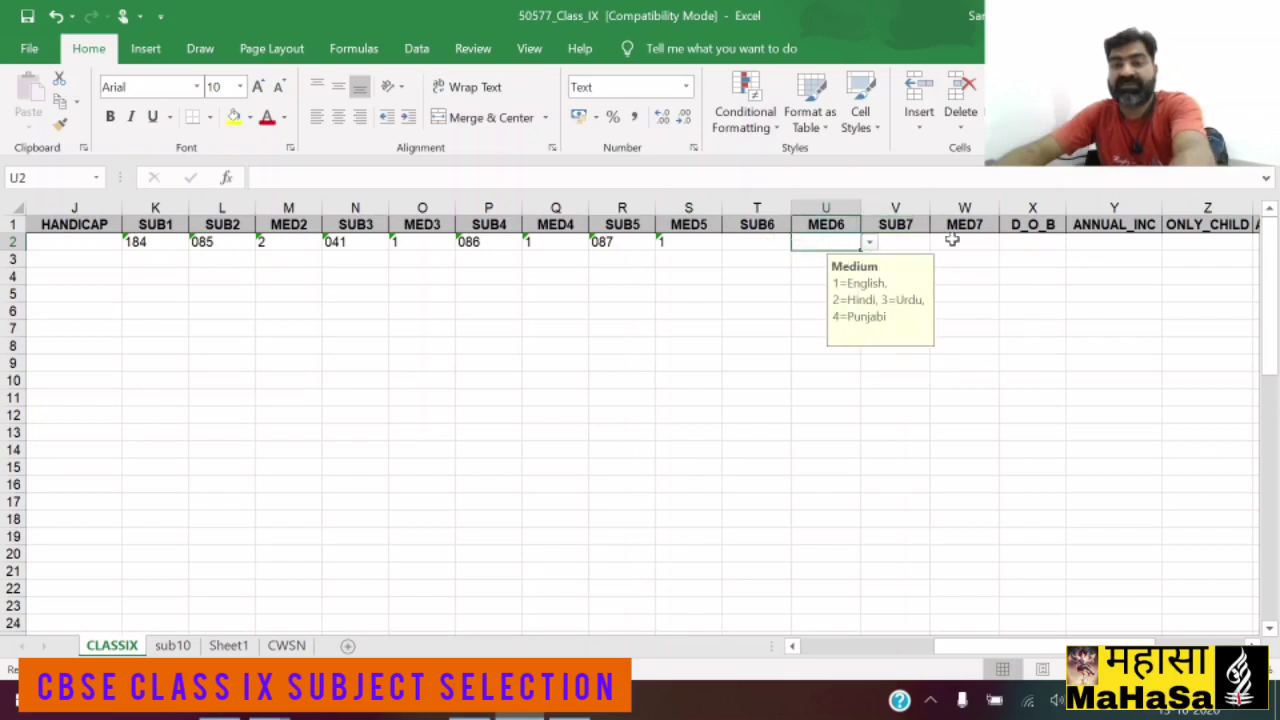
Examine the Sub6 additional skill subject list on the sub10 sheet, from Retailing through Artificial Intelligence, for the SUB6 code.
click(754, 241)
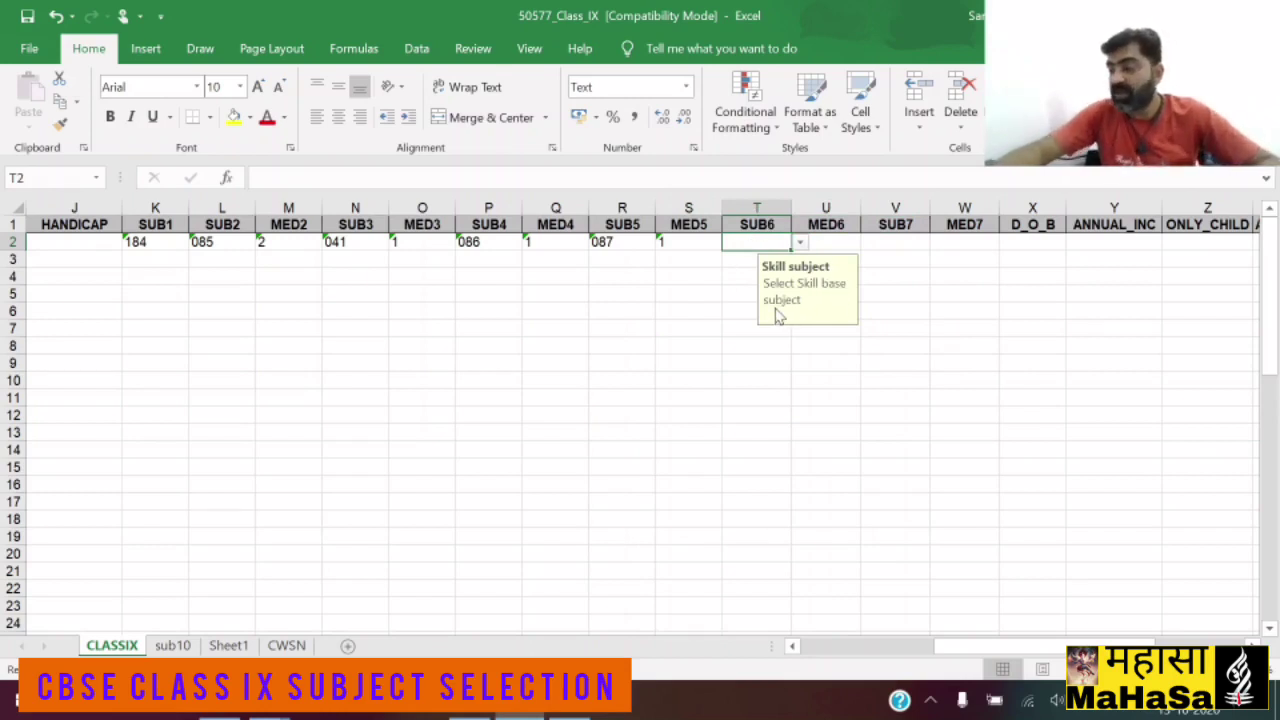
click(172, 645)
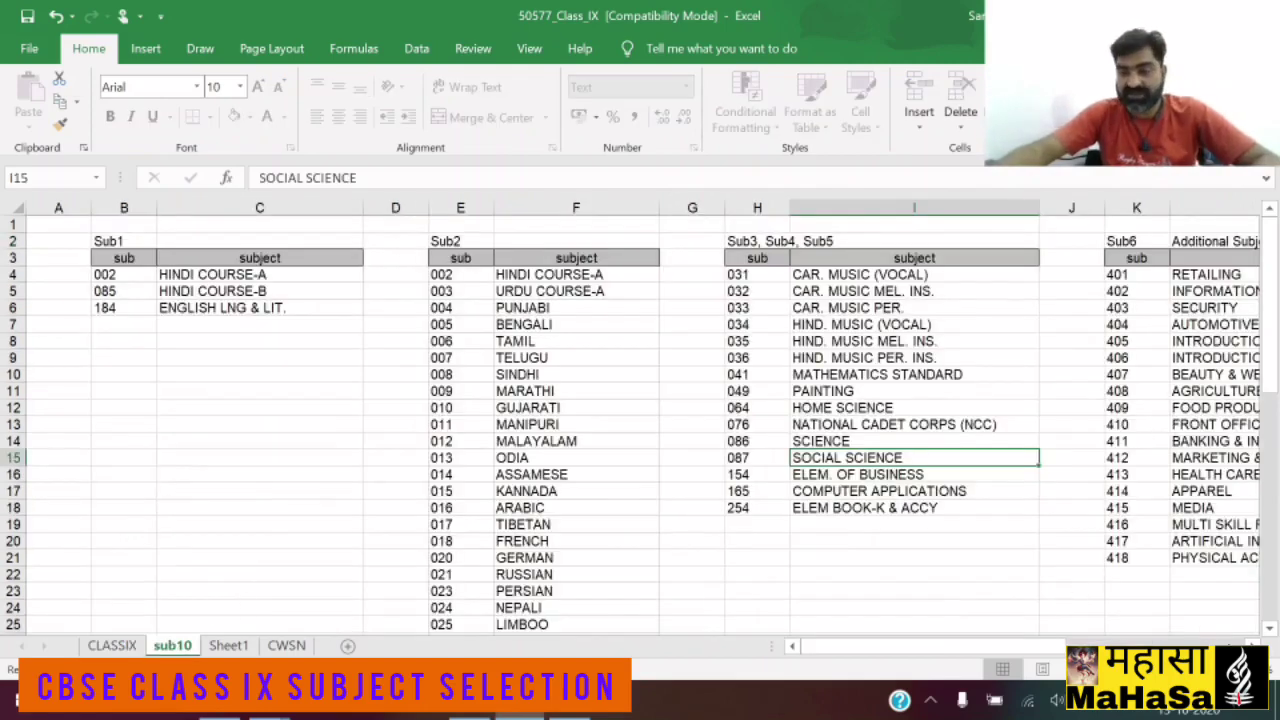
scroll(724, 285, right, 4)
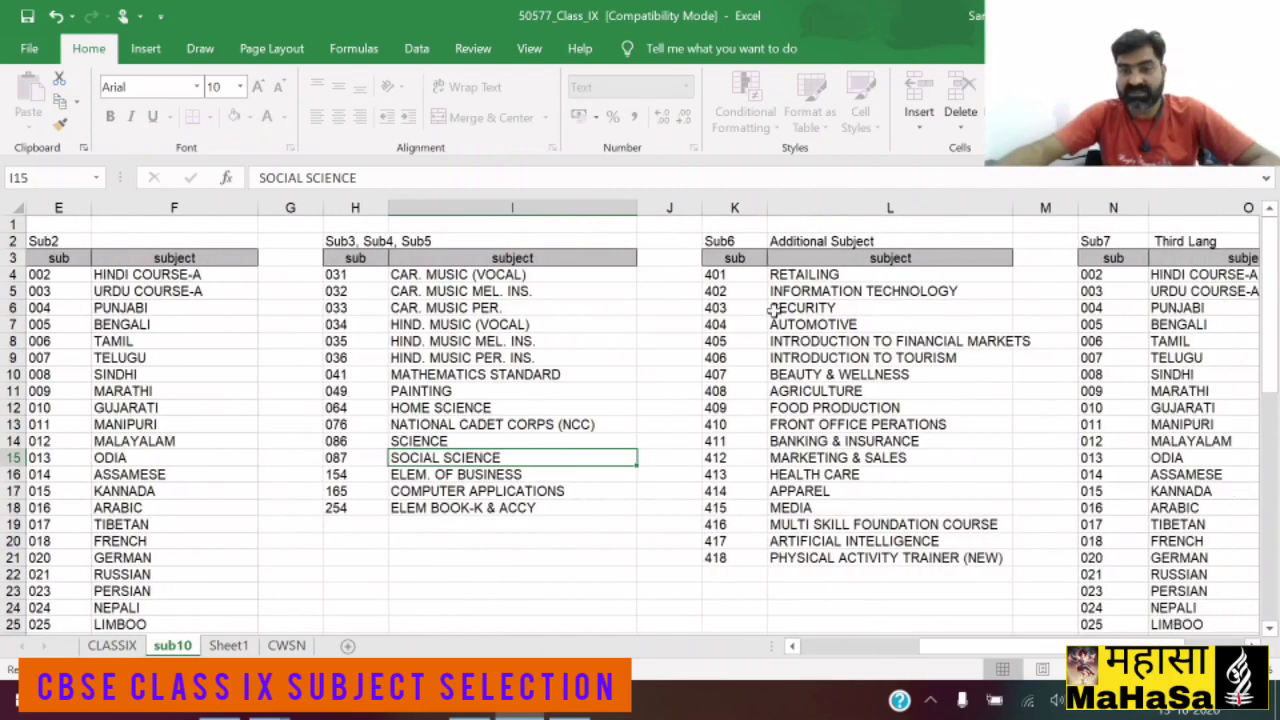
click(724, 278)
click(736, 557)
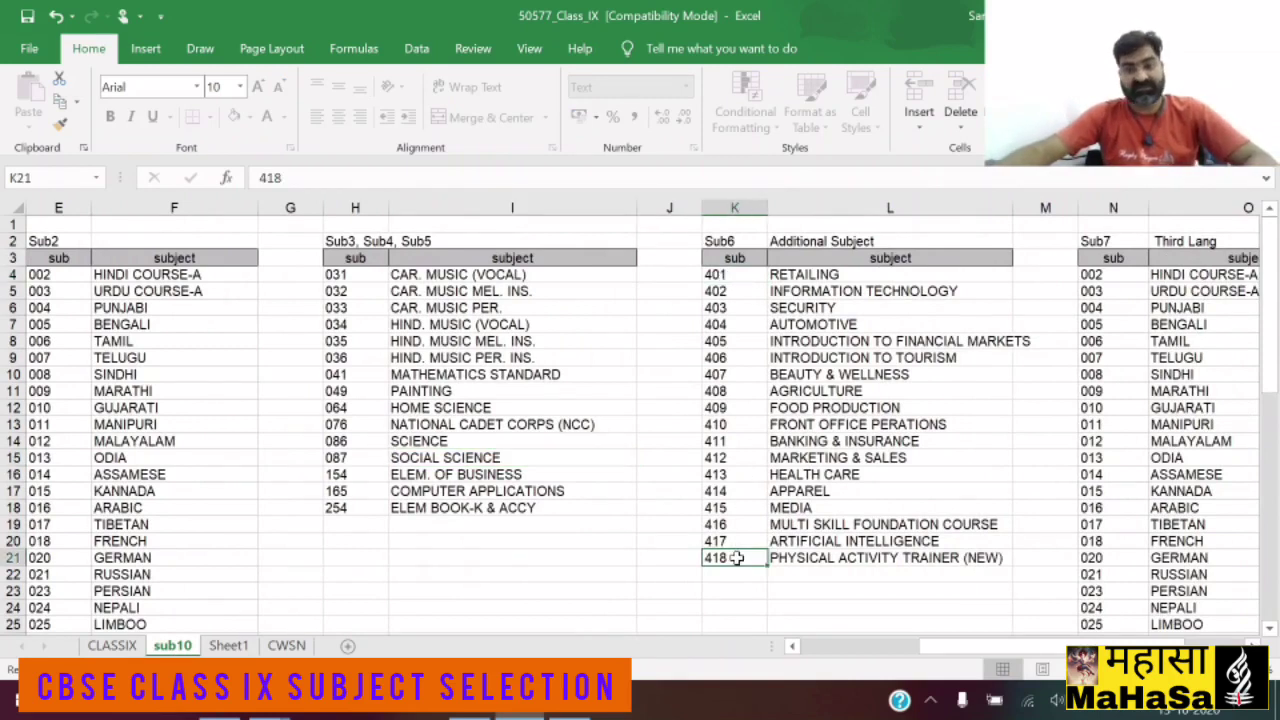
click(797, 274)
click(818, 291)
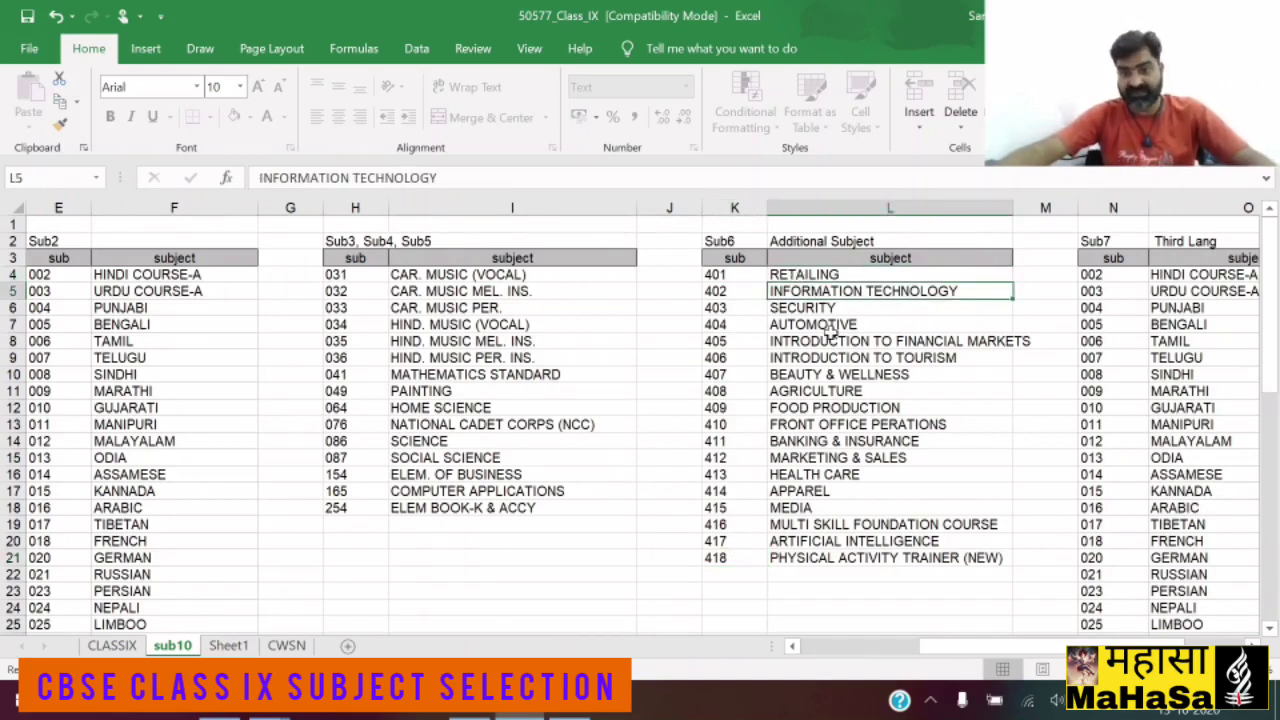
click(826, 324)
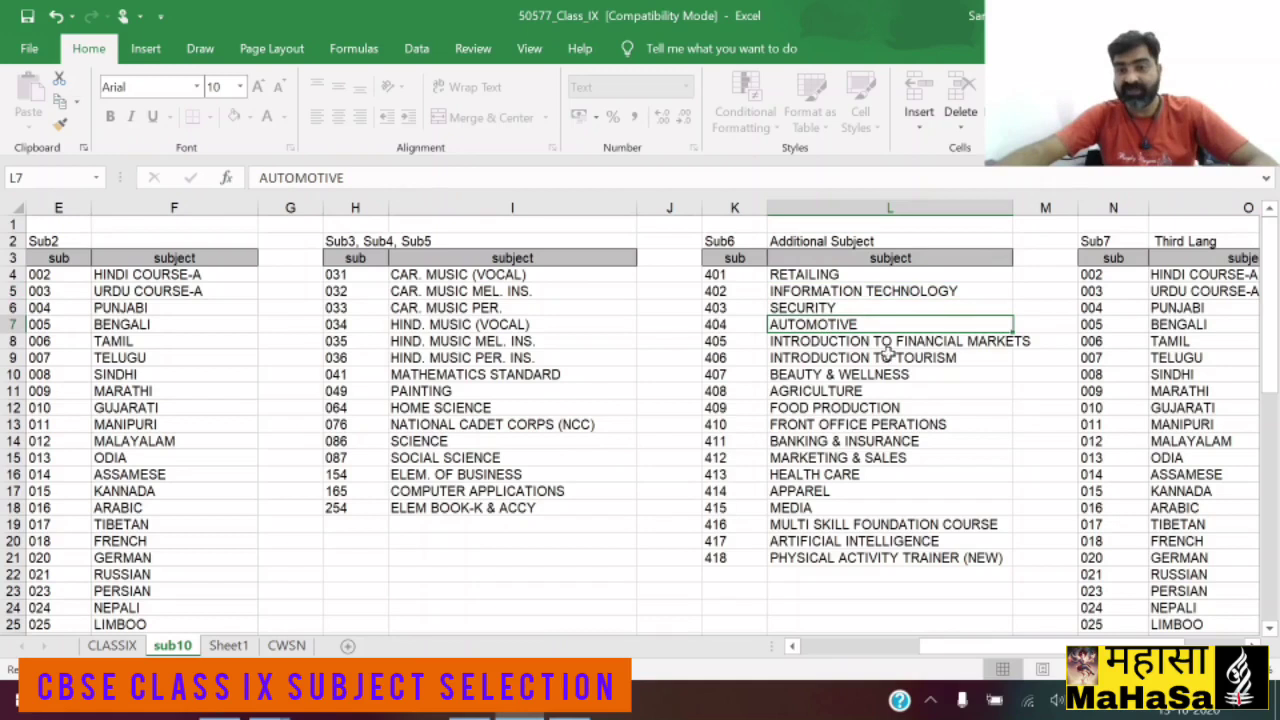
click(834, 374)
click(821, 391)
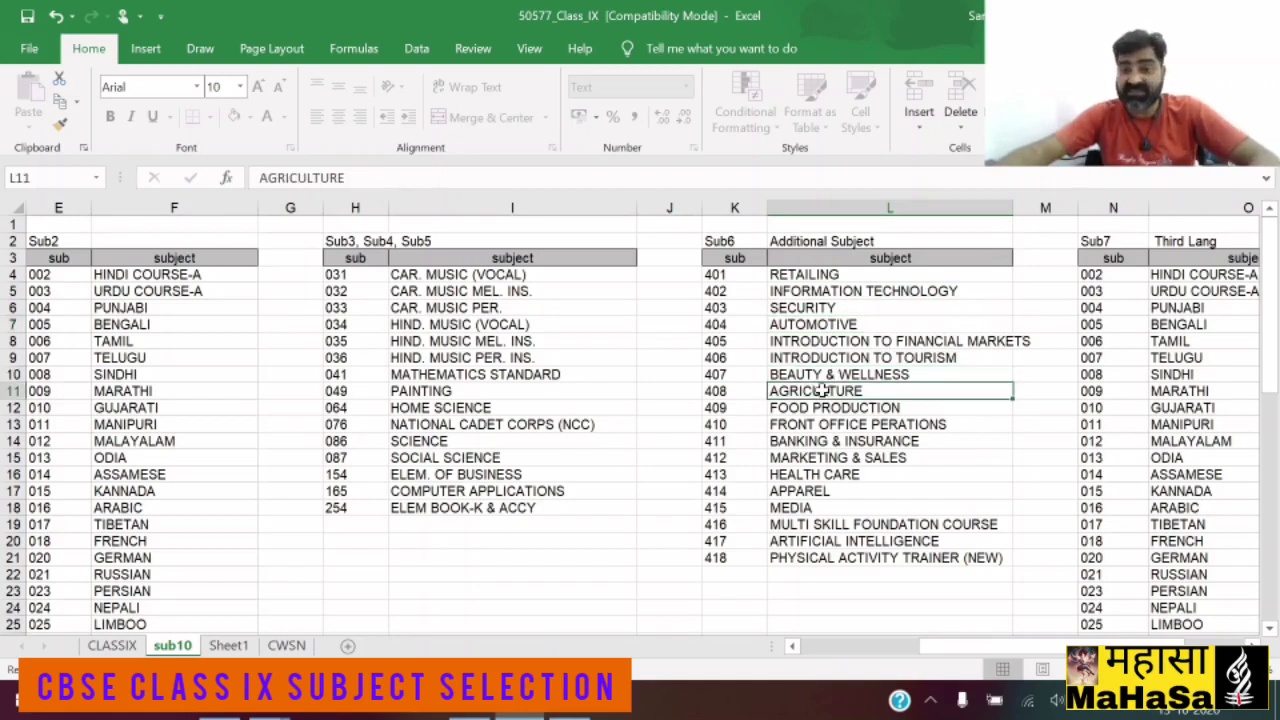
click(848, 445)
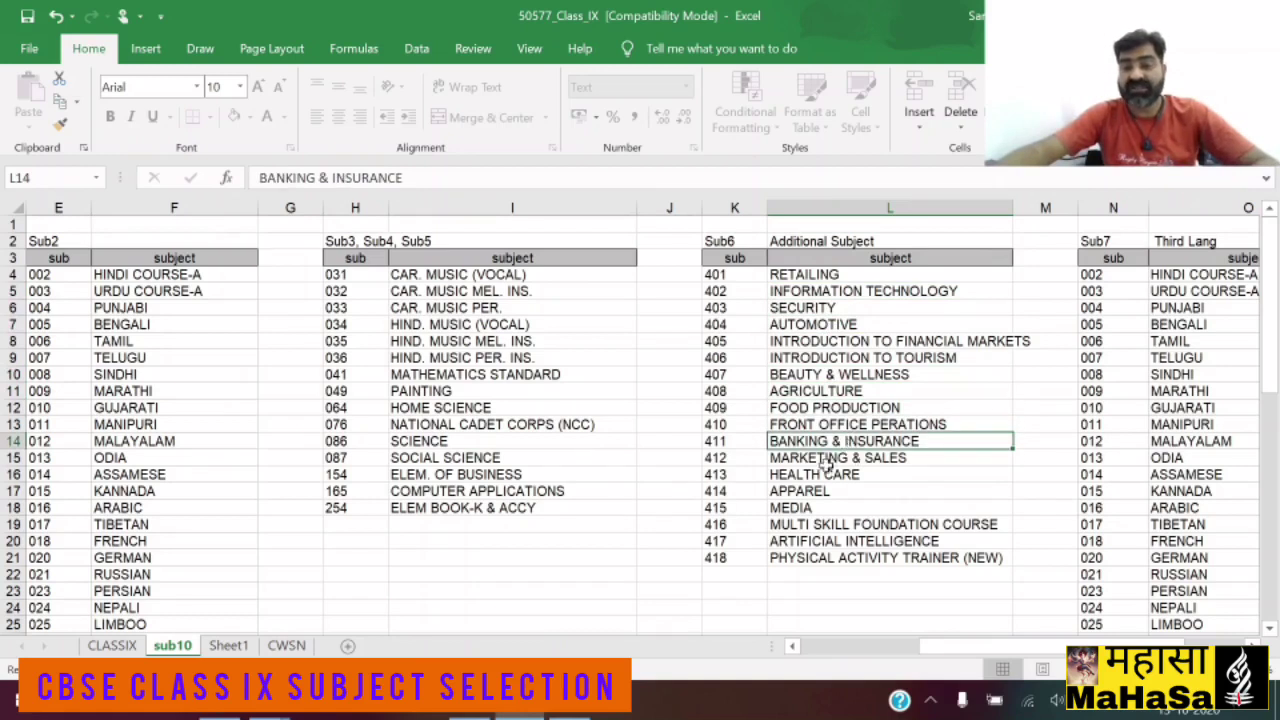
click(818, 474)
click(812, 492)
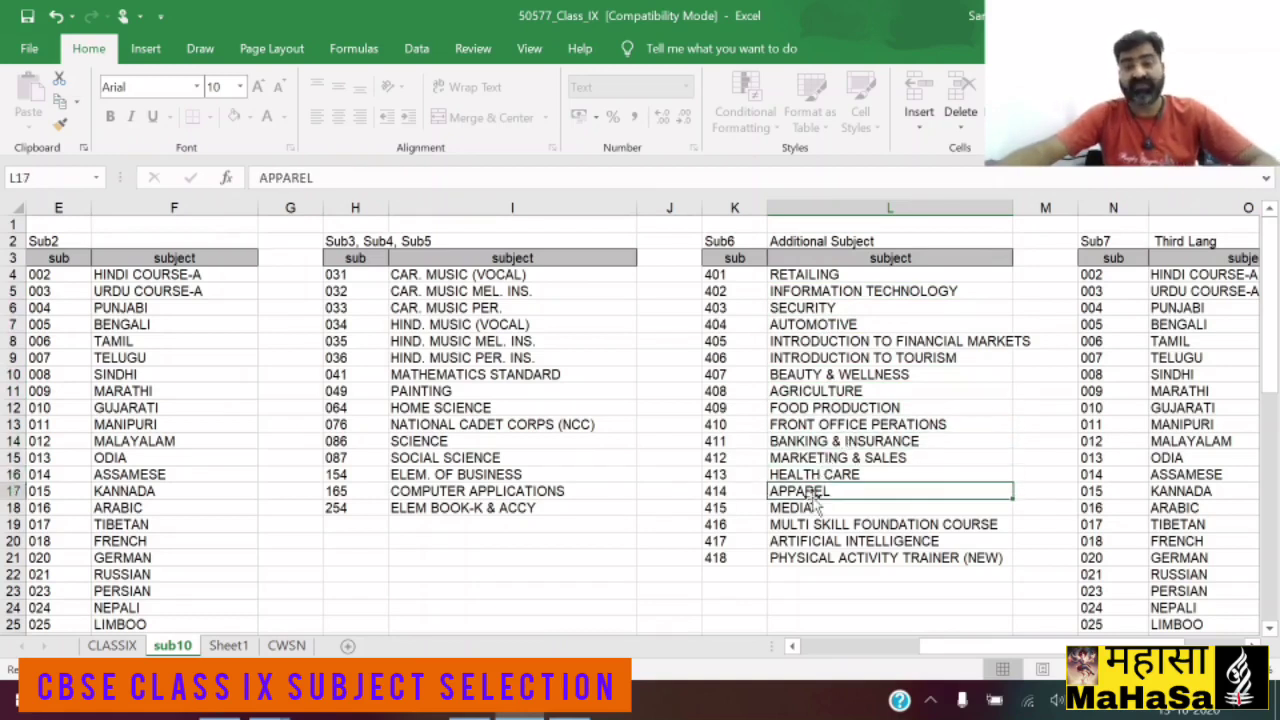
click(866, 540)
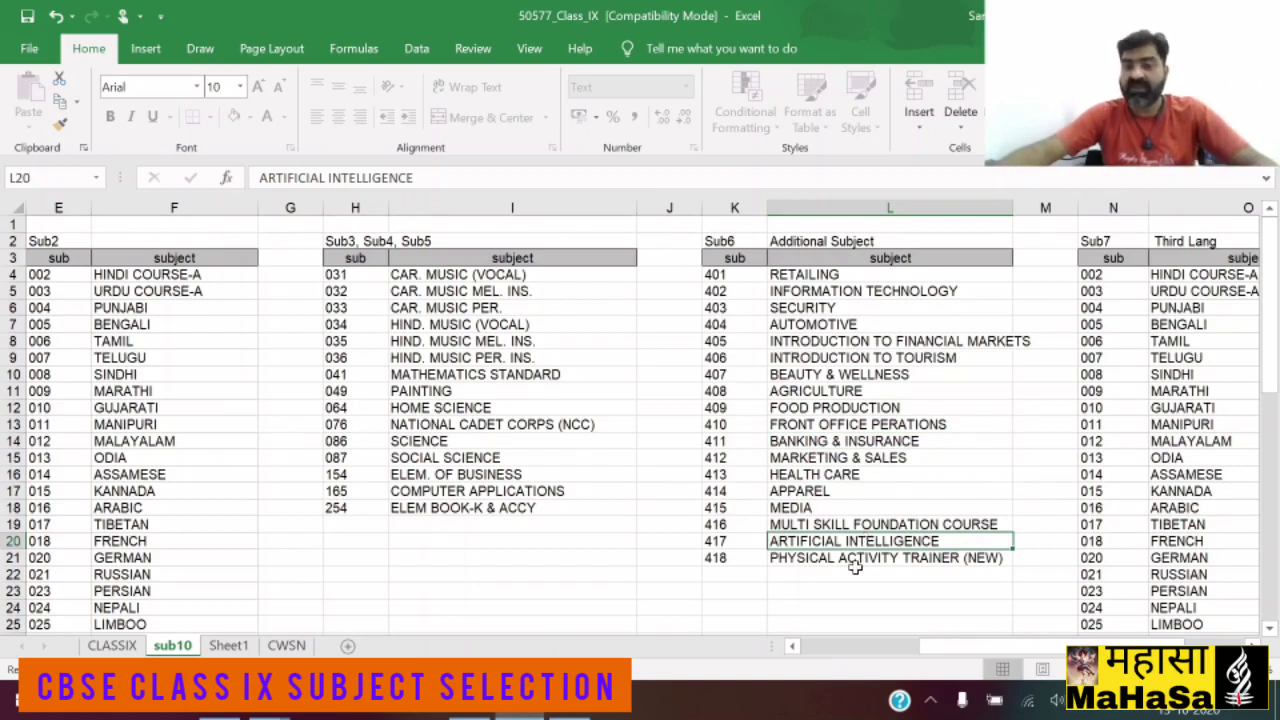
Select 402 for Information Technology as SUB6 and enter 1 as the MED6 medium code in row 2 of the CLASSIX sheet.
click(856, 560)
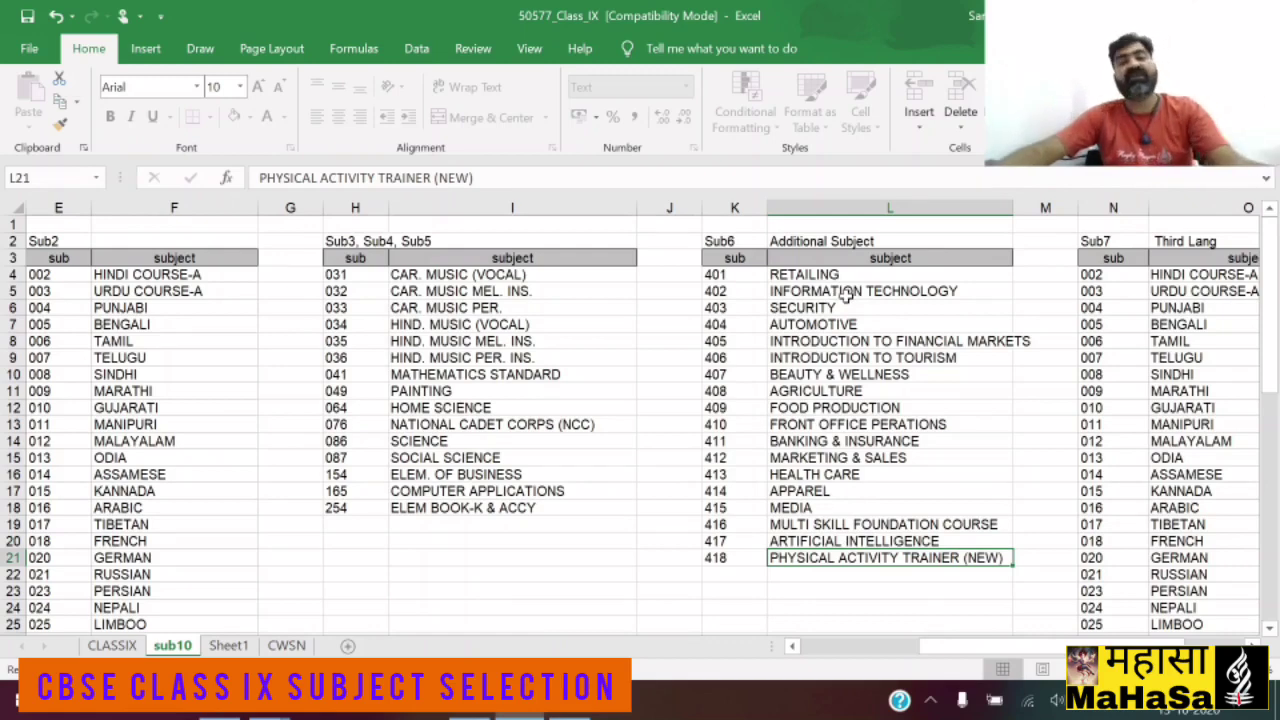
click(130, 646)
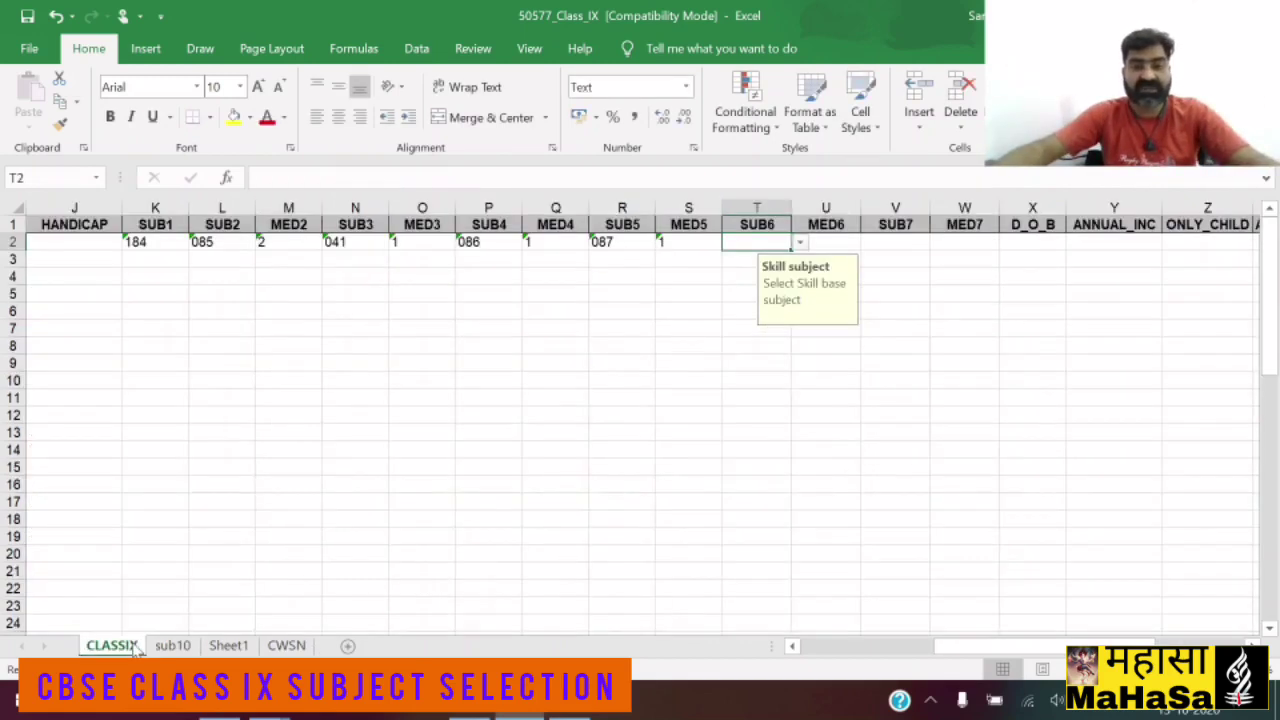
click(800, 244)
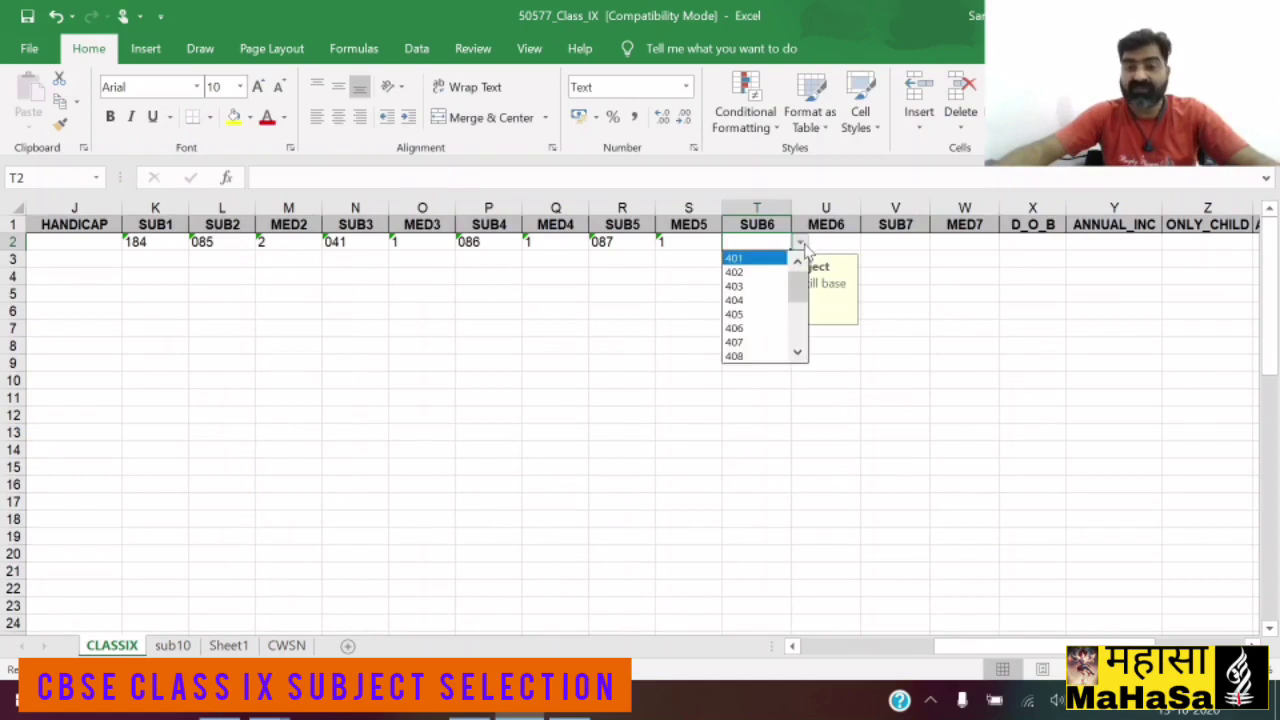
click(758, 274)
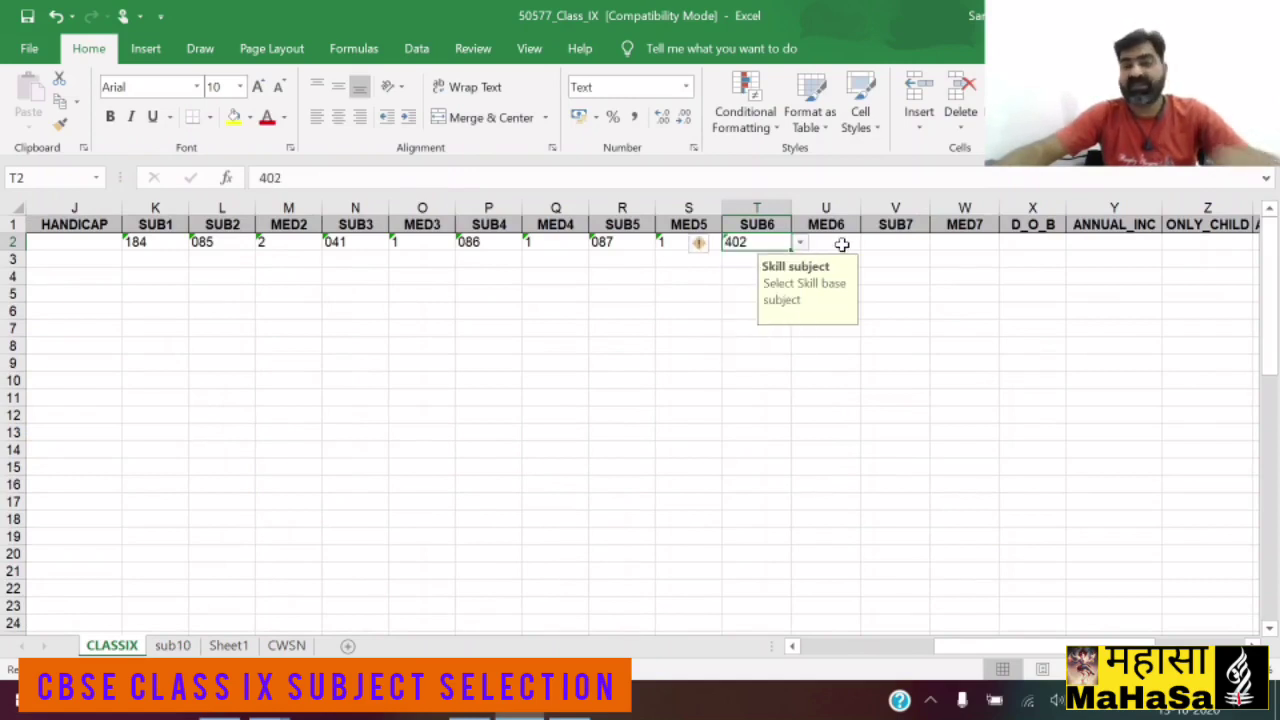
click(842, 244)
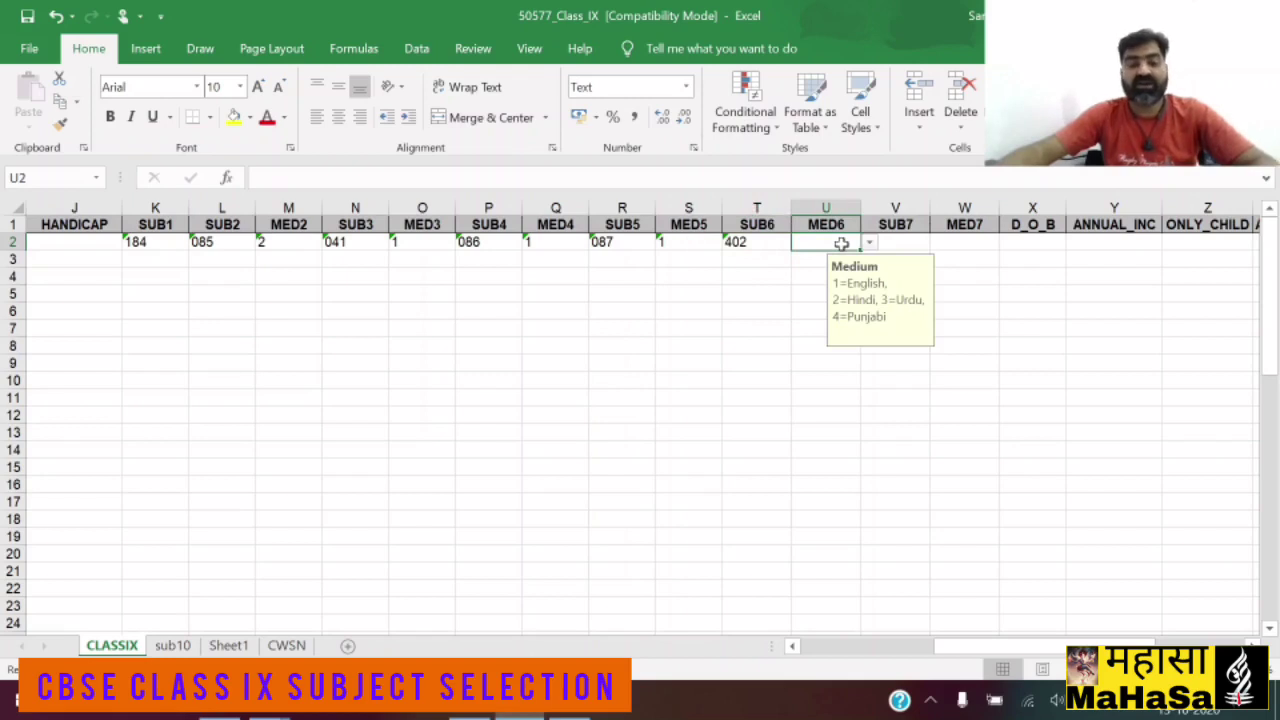
text(1)
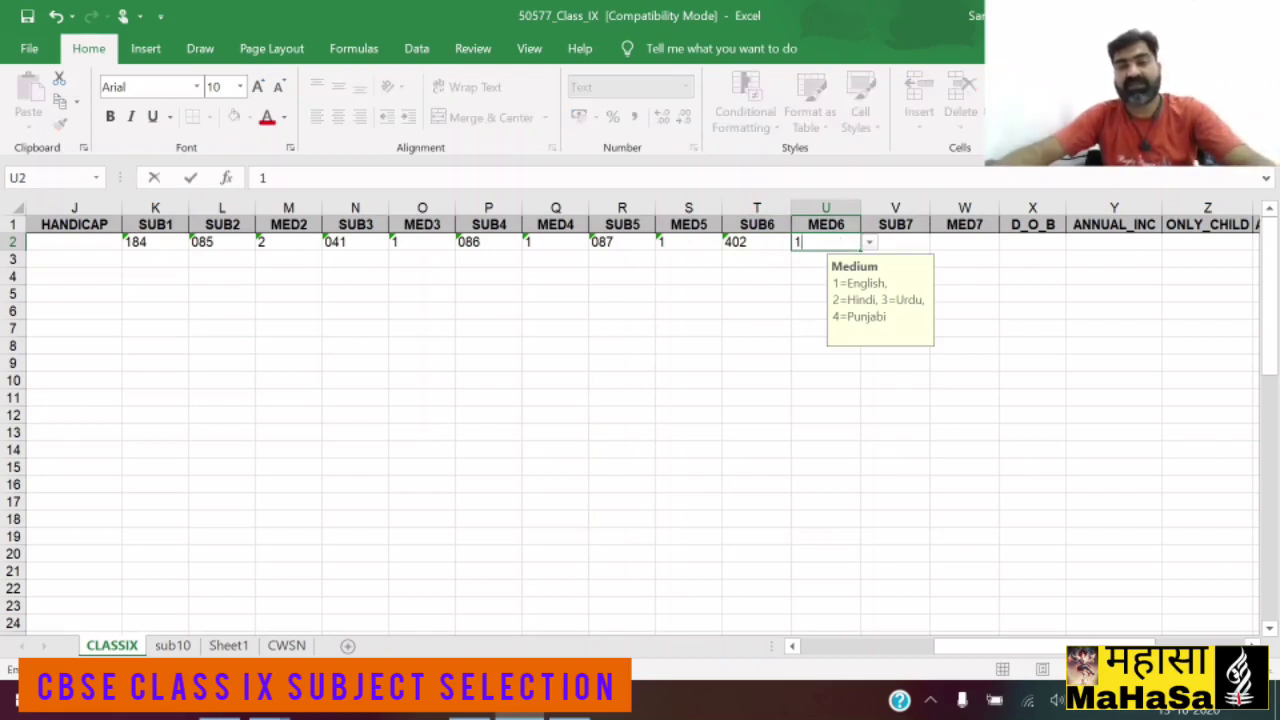
click(923, 243)
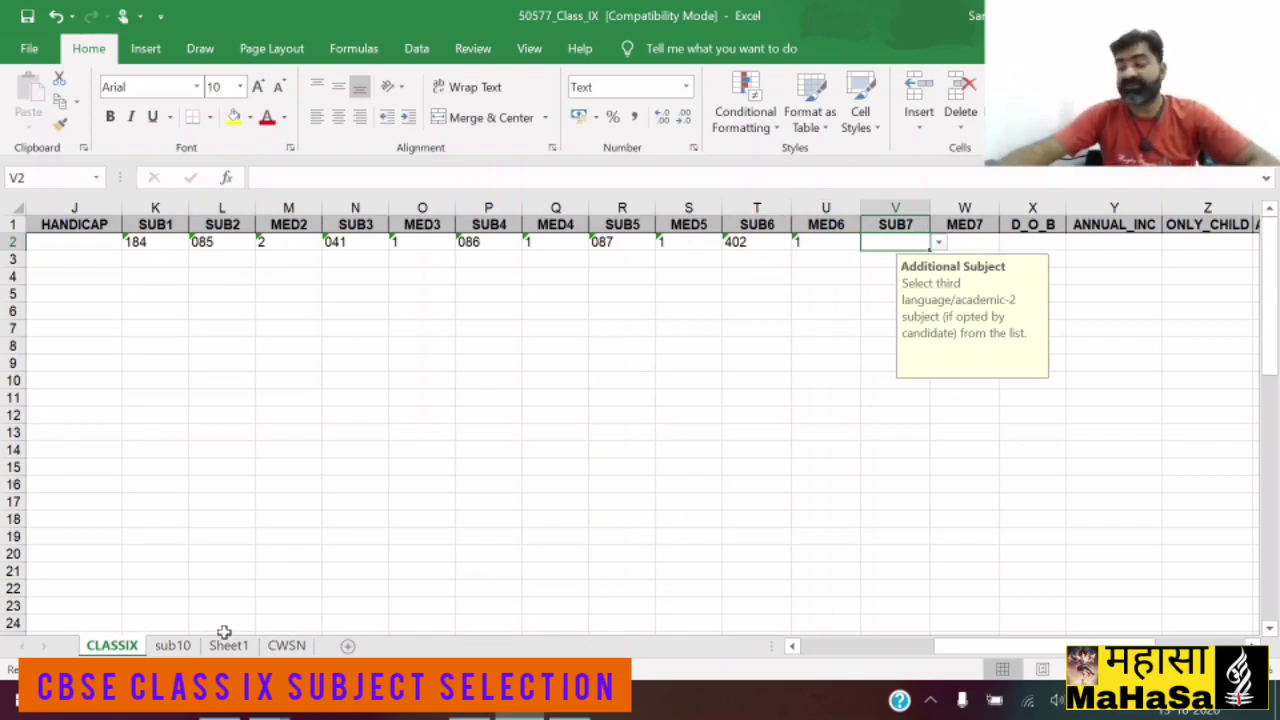
Examine the full Sub7 third language list on the sub10 sheet, from Hindi Course-A through Elem Book-K & Accy.
click(172, 645)
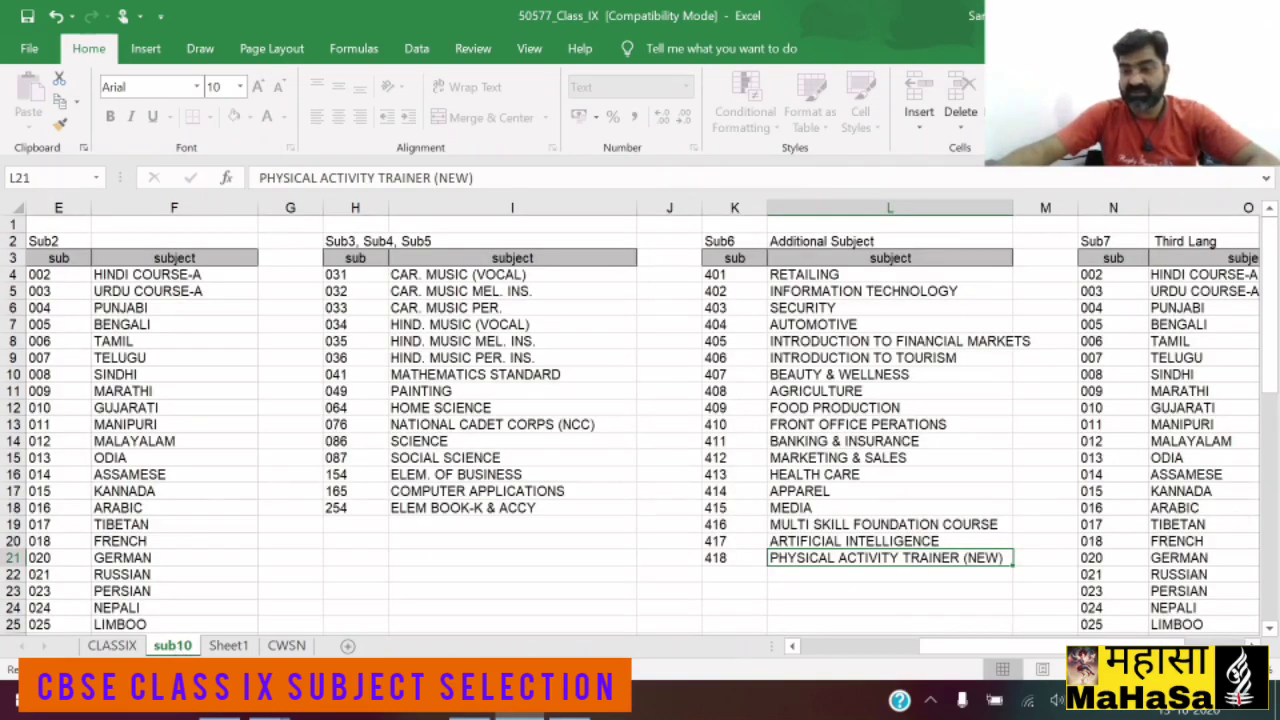
scroll(640, 420, right, 2)
drag(1270, 300, 1270, 400)
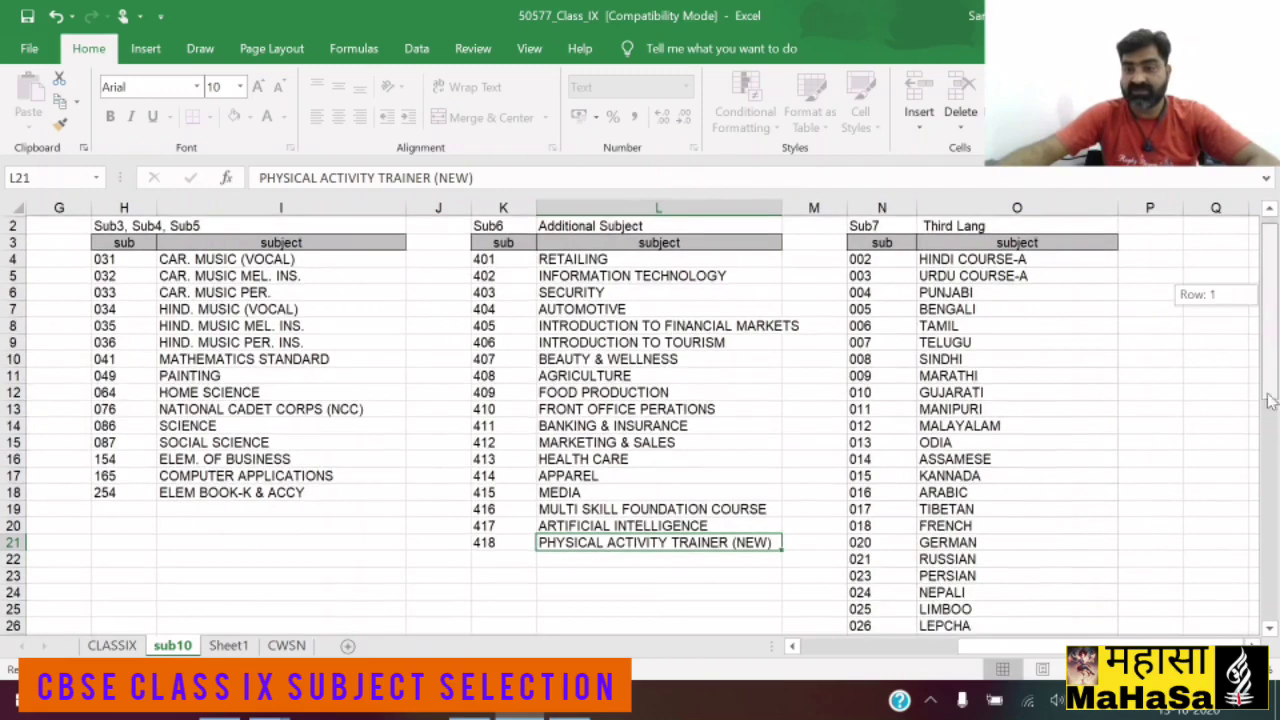
scroll(1252, 628, down, 11)
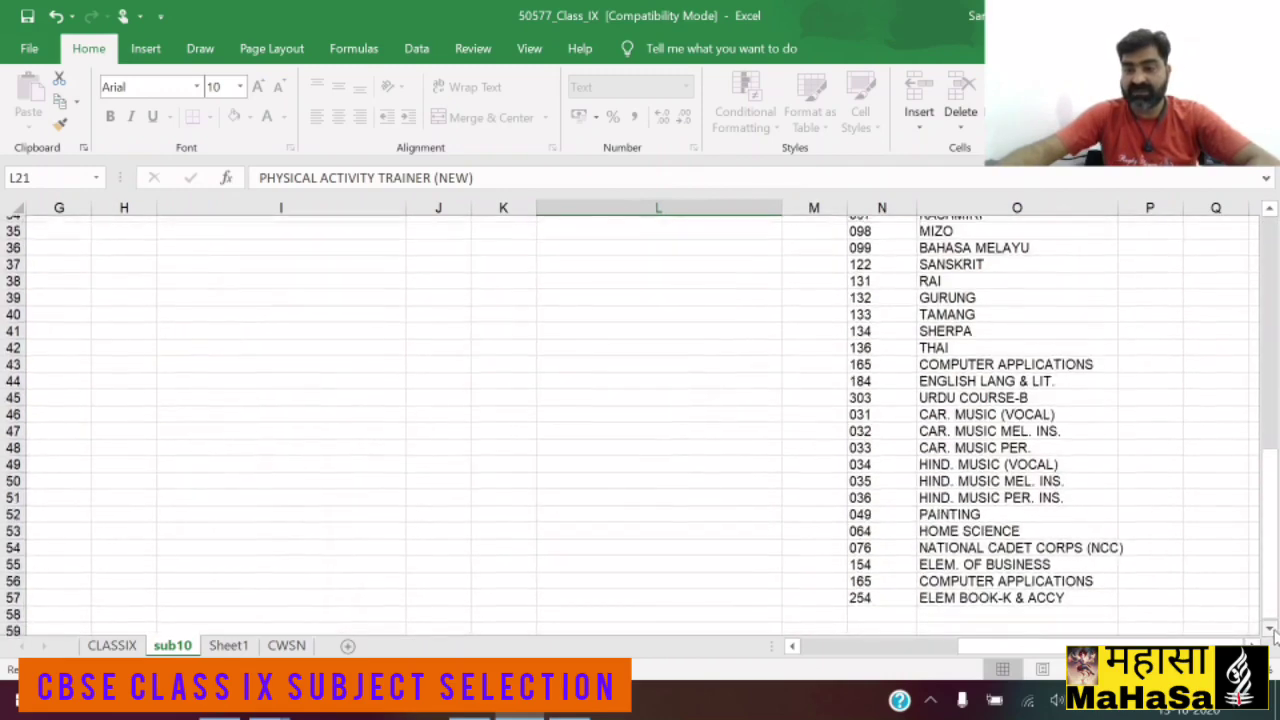
scroll(1272, 630, down, 1)
drag(1270, 416, 1268, 440)
click(1270, 630)
click(1270, 630)
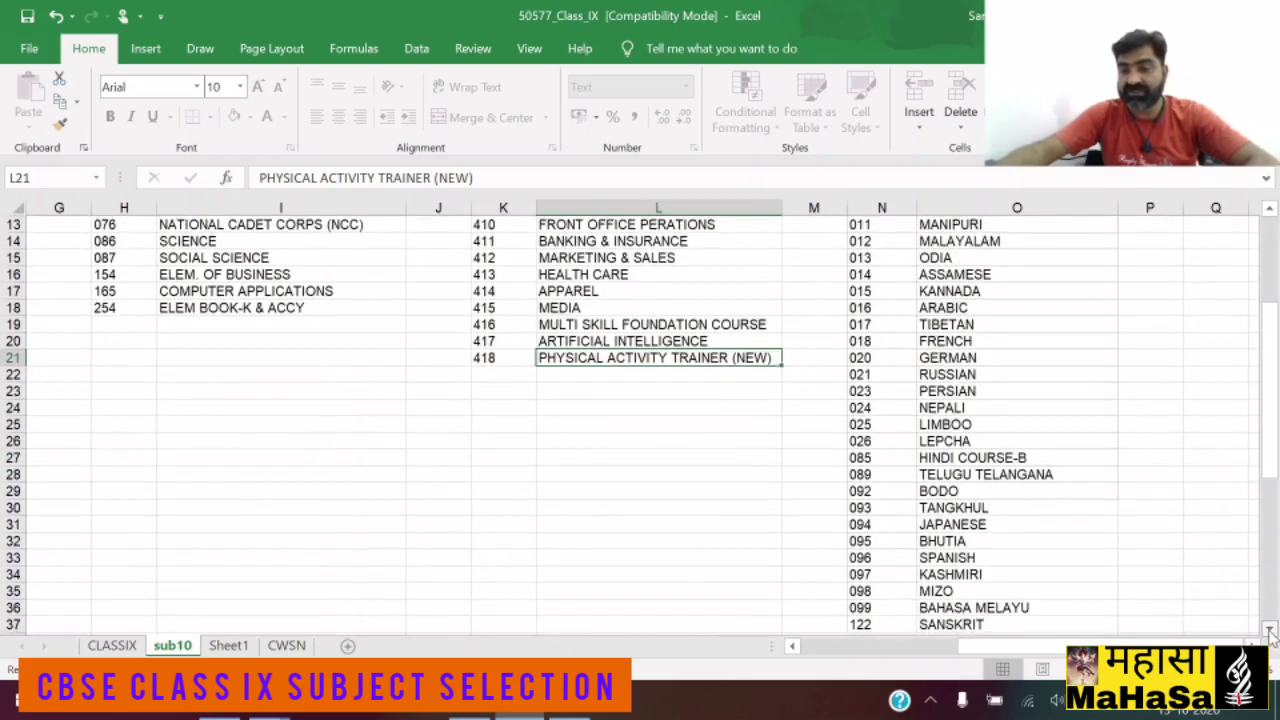
click(1270, 630)
click(1270, 630)
click(1270, 630)
click(1270, 630)
scroll(975, 410, up, 1)
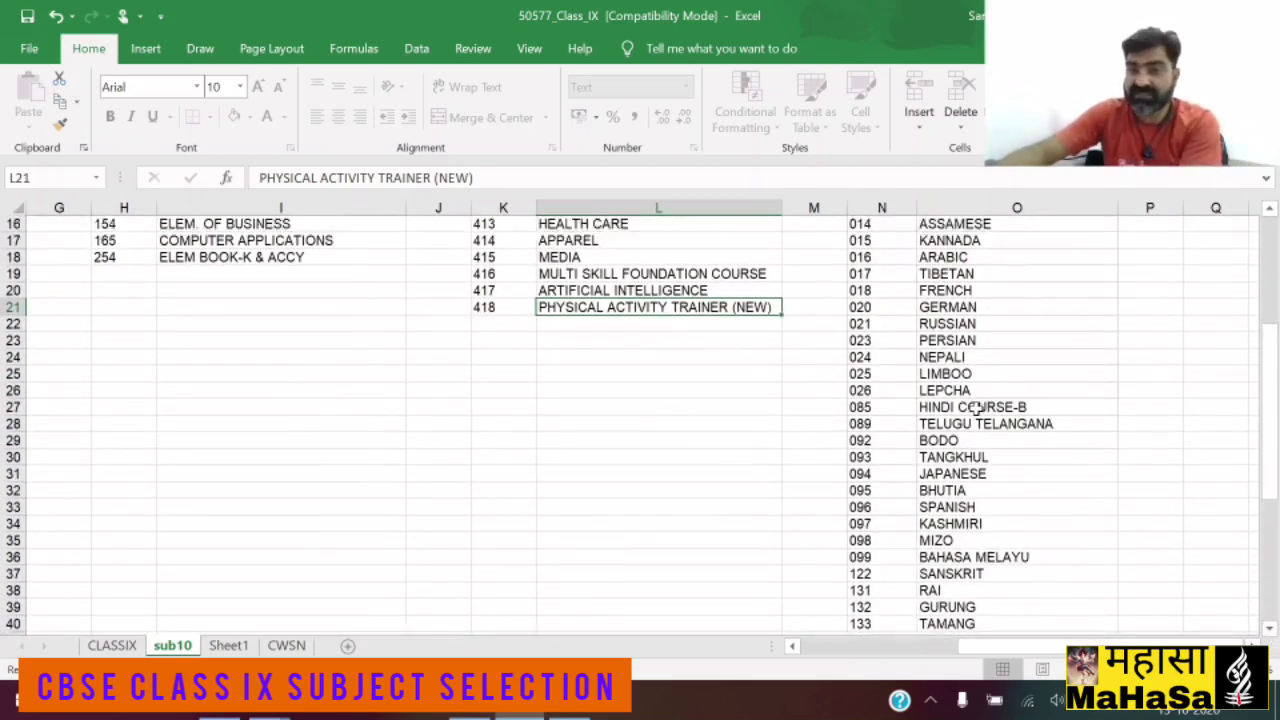
scroll(975, 410, up, 5)
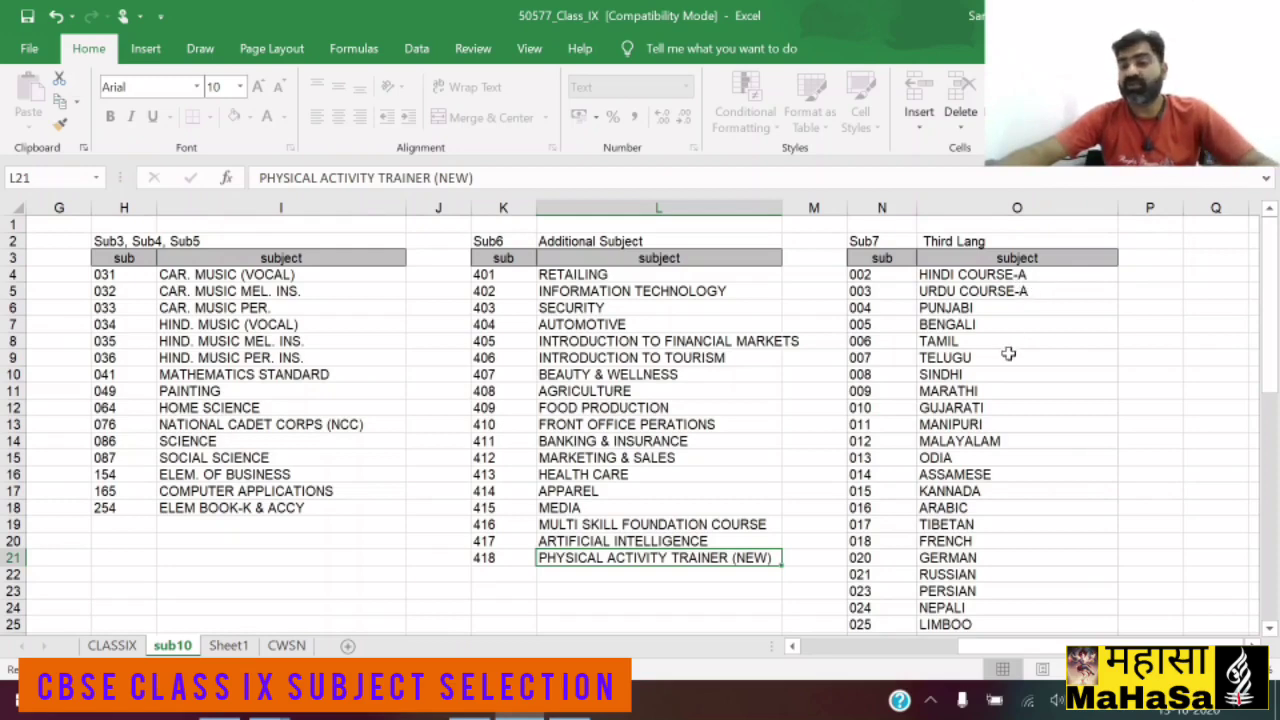
Check the Hindi Course-A, Hindi Course-B and Malayalam entries and the non-language subjects in the Sub7 list for the SUB7 code.
scroll(1008, 353, down, 2)
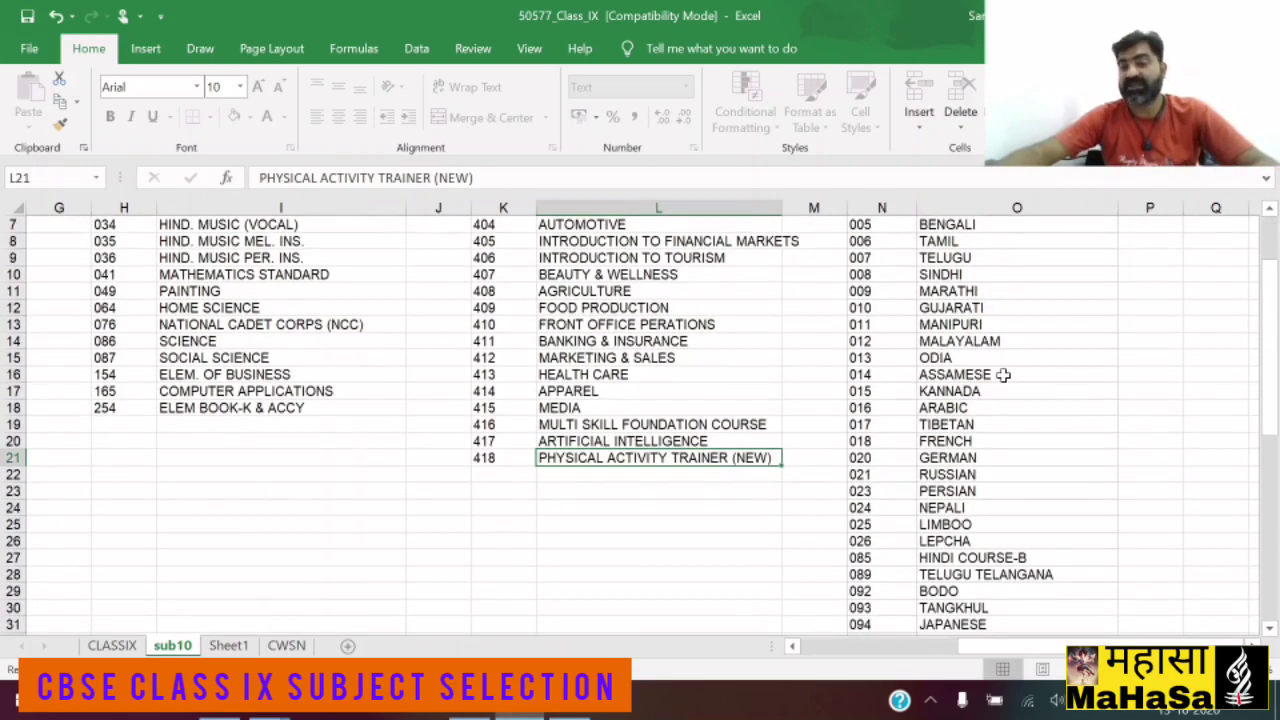
click(967, 556)
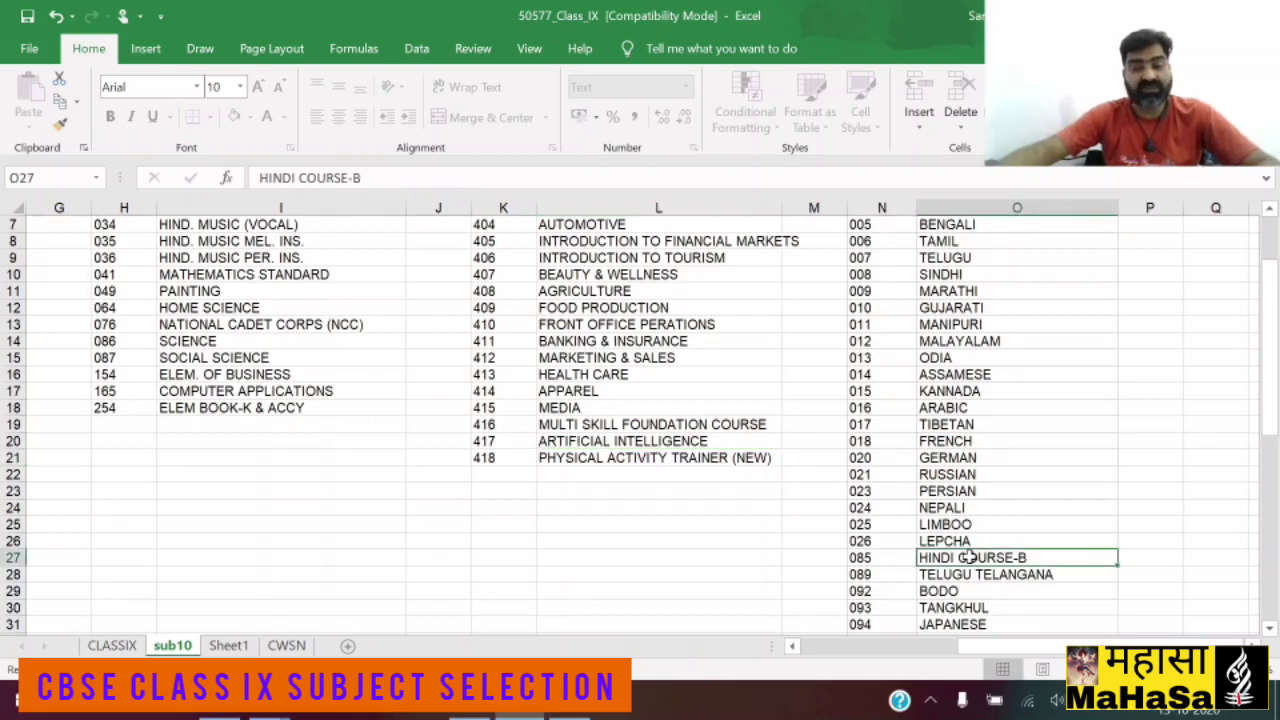
scroll(967, 556, up, 2)
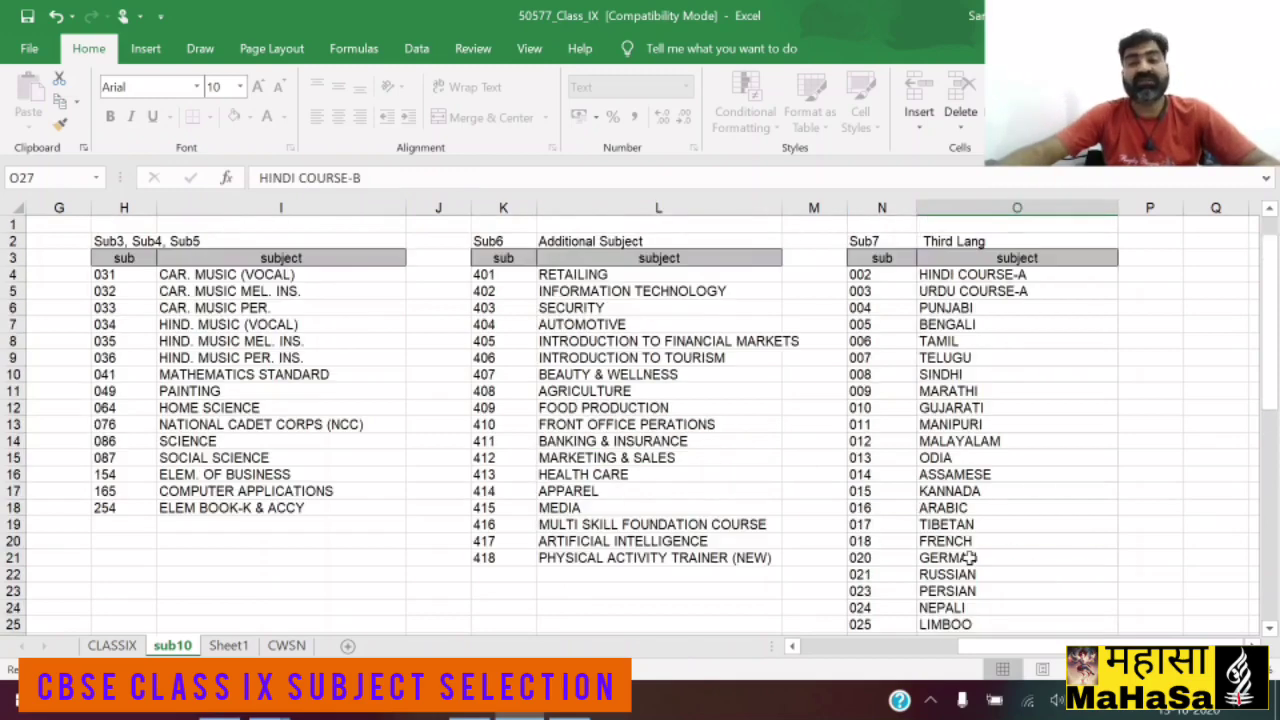
click(1002, 276)
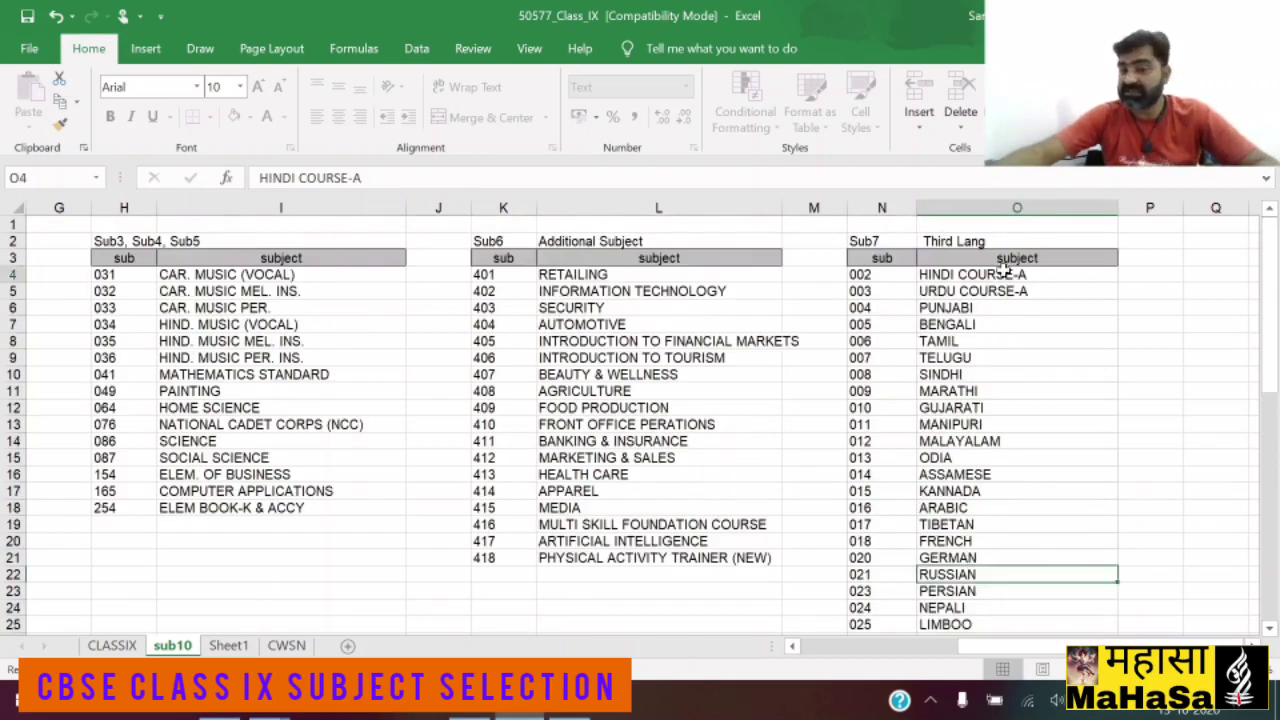
scroll(996, 340, down, 3)
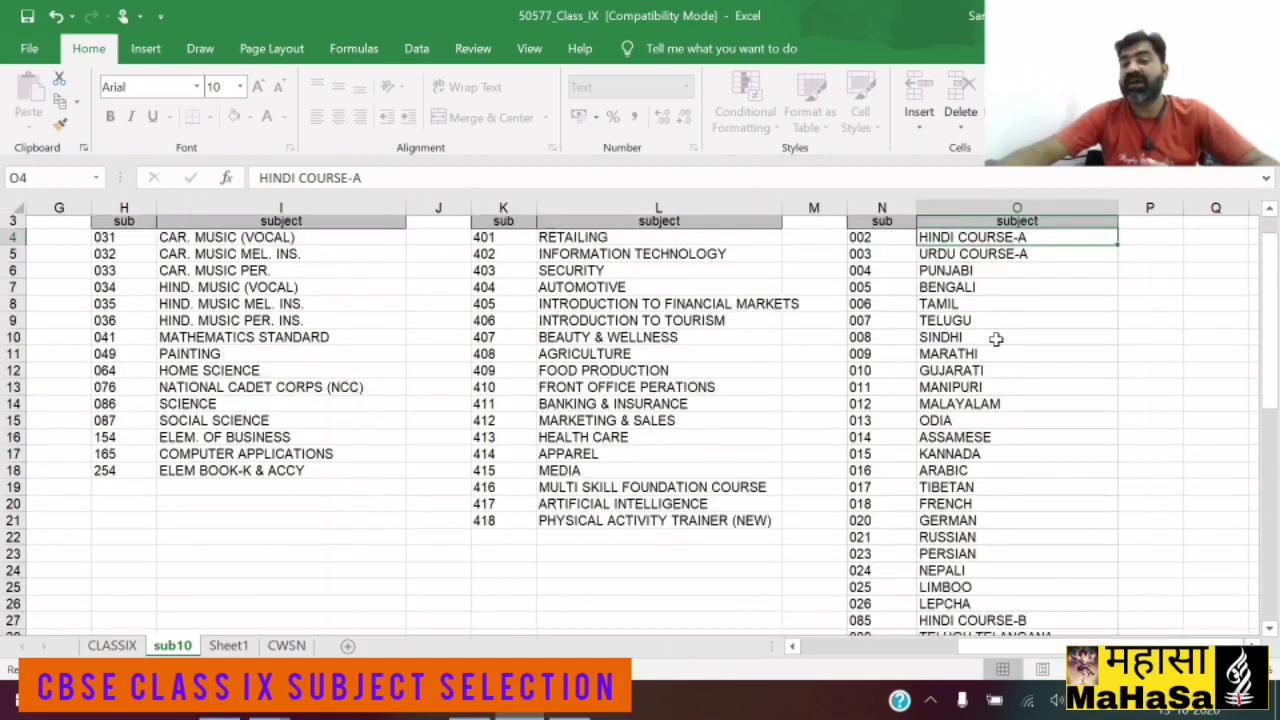
scroll(996, 340, down, 2)
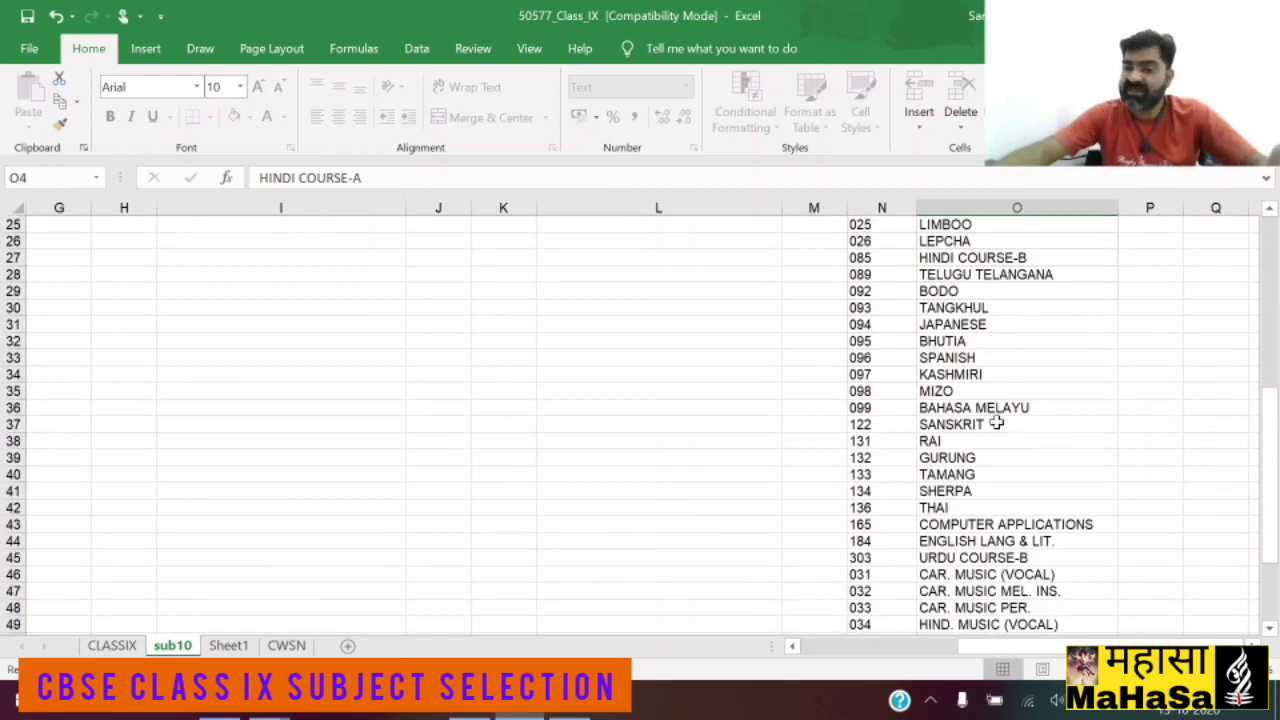
scroll(998, 424, down, 2)
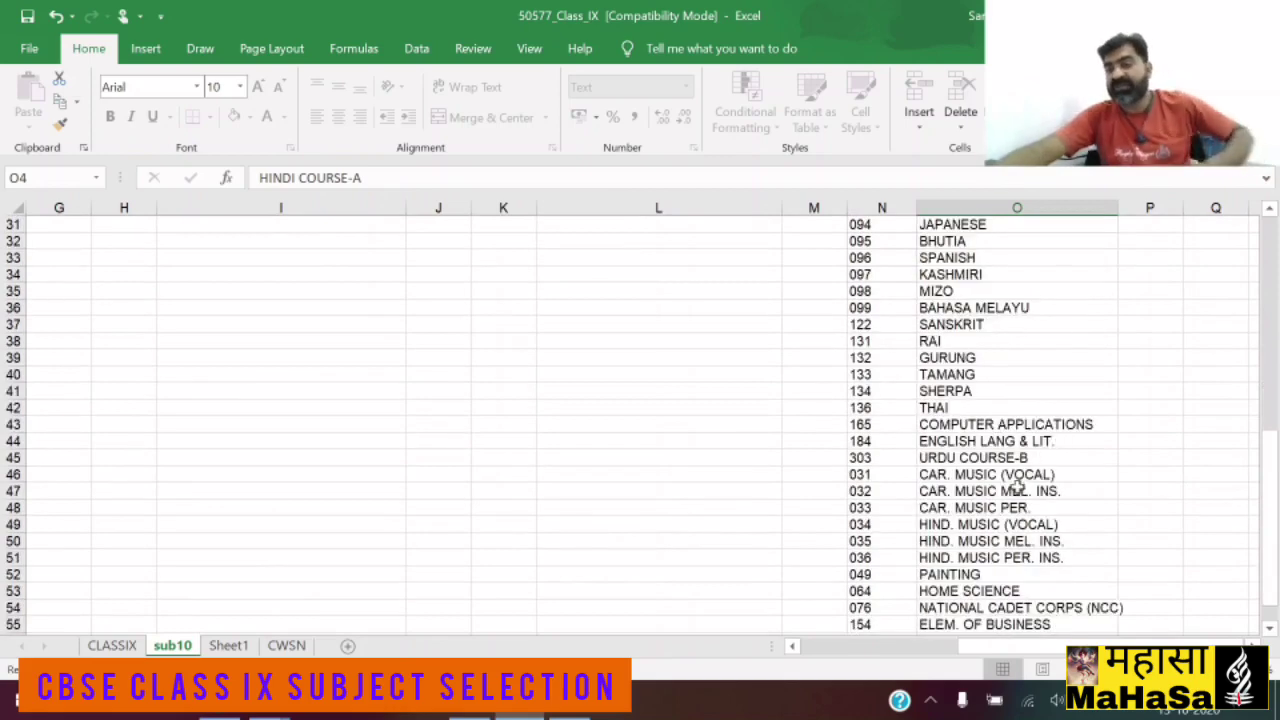
scroll(975, 485, down, 2)
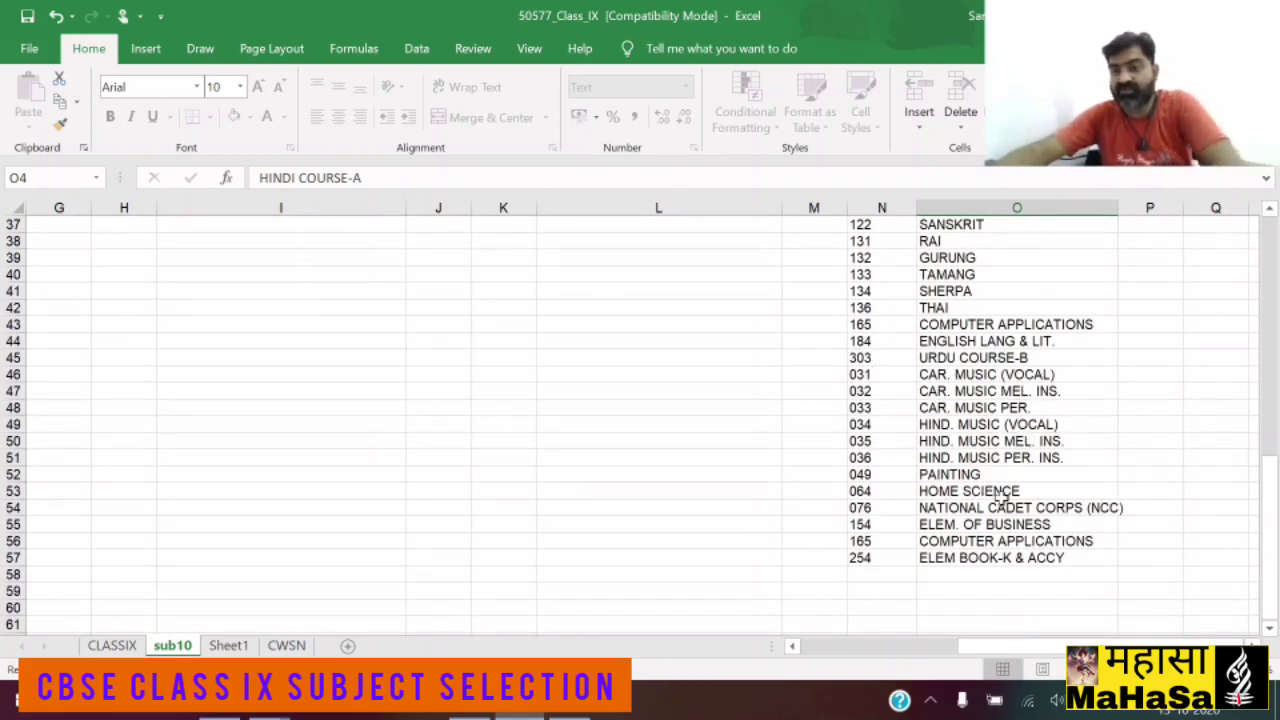
scroll(1018, 460, up, 8)
scroll(1018, 460, up, 3)
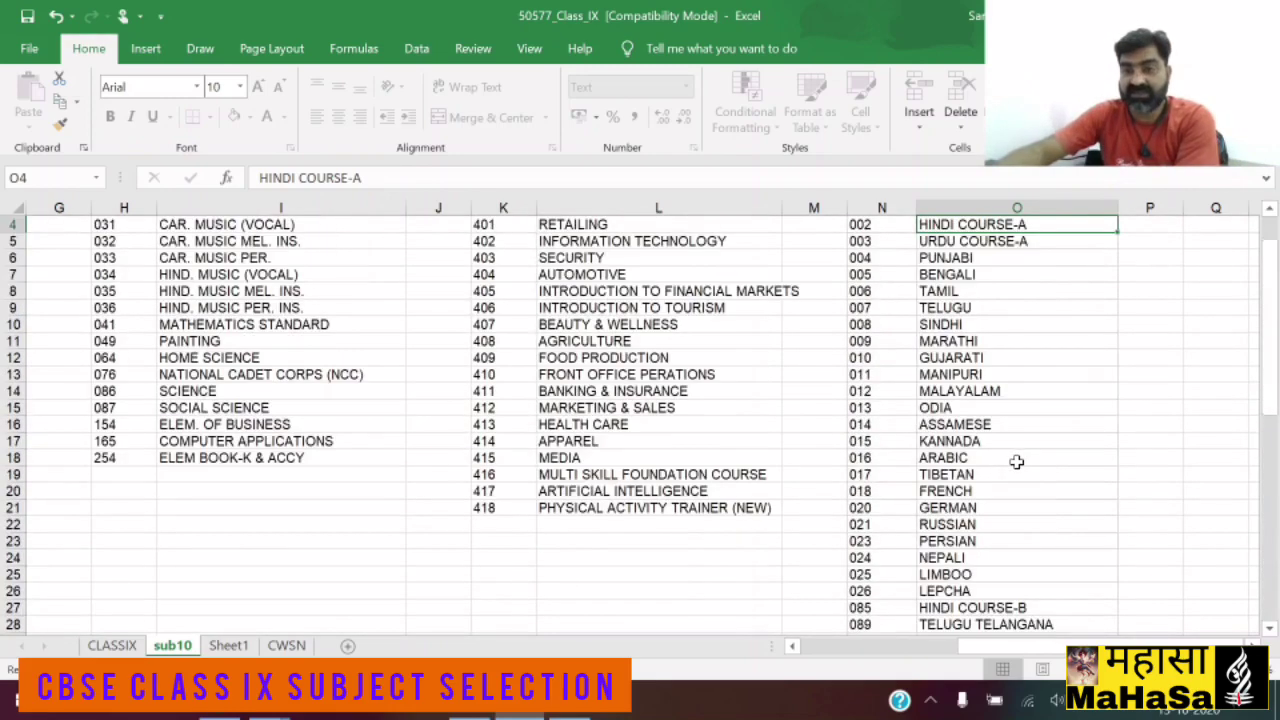
click(968, 392)
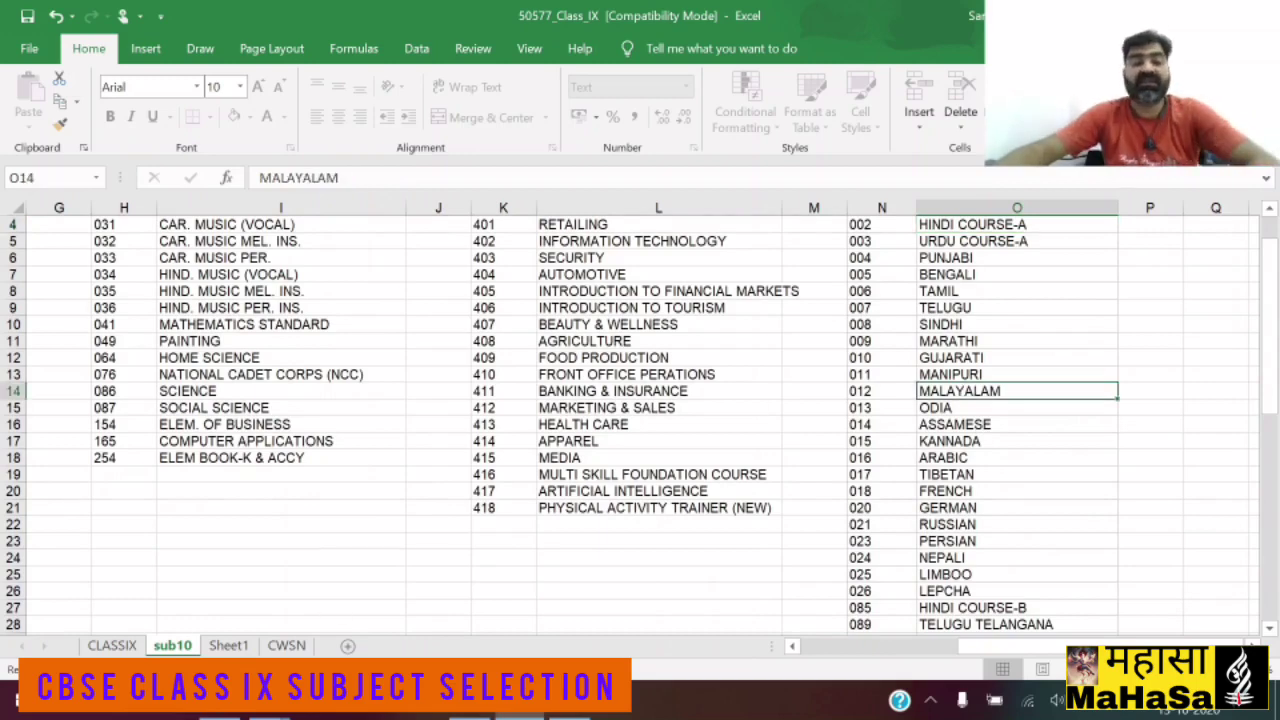
Select 012 for Malayalam as SUB7 in row 2 of the CLASSIX sheet.
click(112, 645)
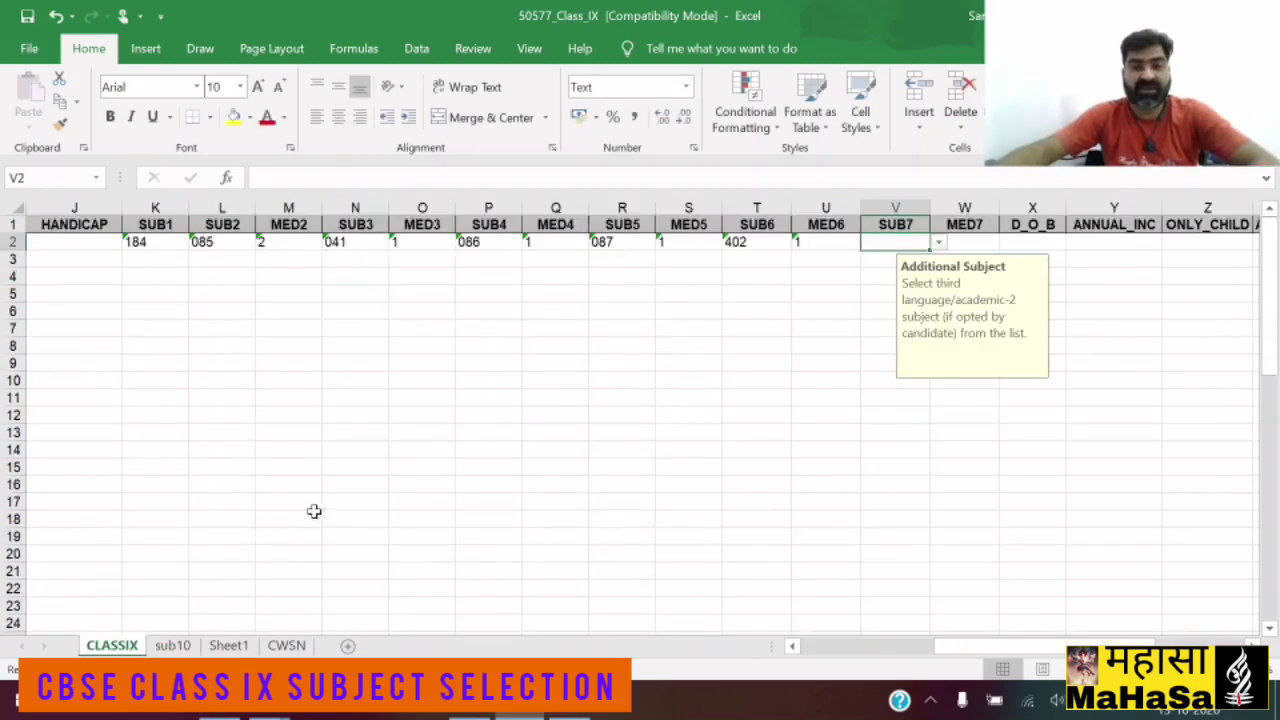
click(938, 244)
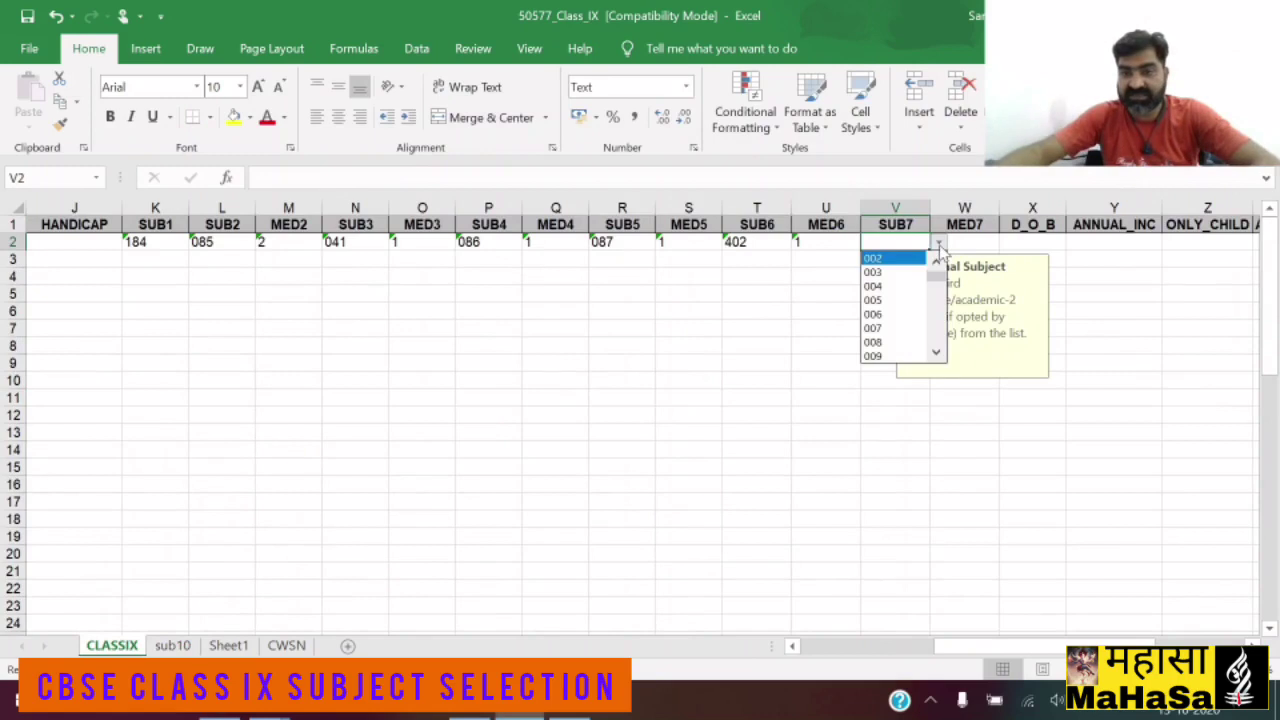
click(938, 356)
click(905, 356)
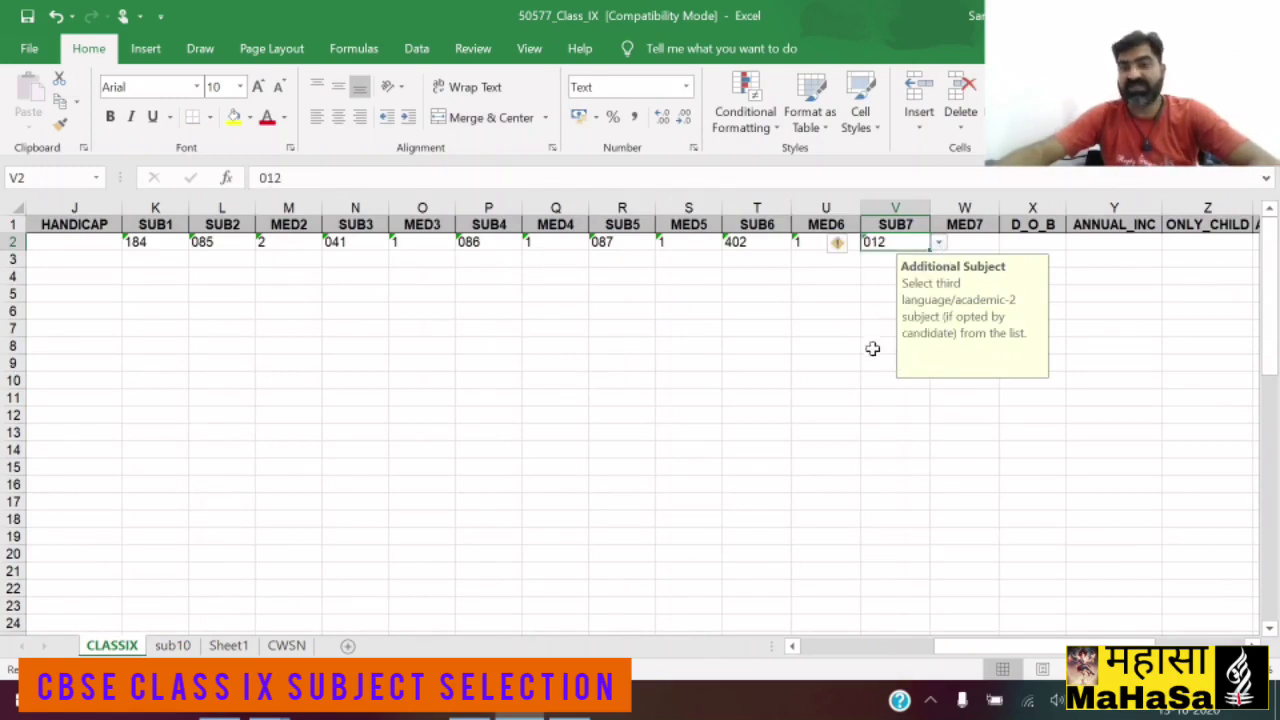
Review the MED7 medium options and the SUB1 to SUB7 subject codes entered in row 2.
click(974, 241)
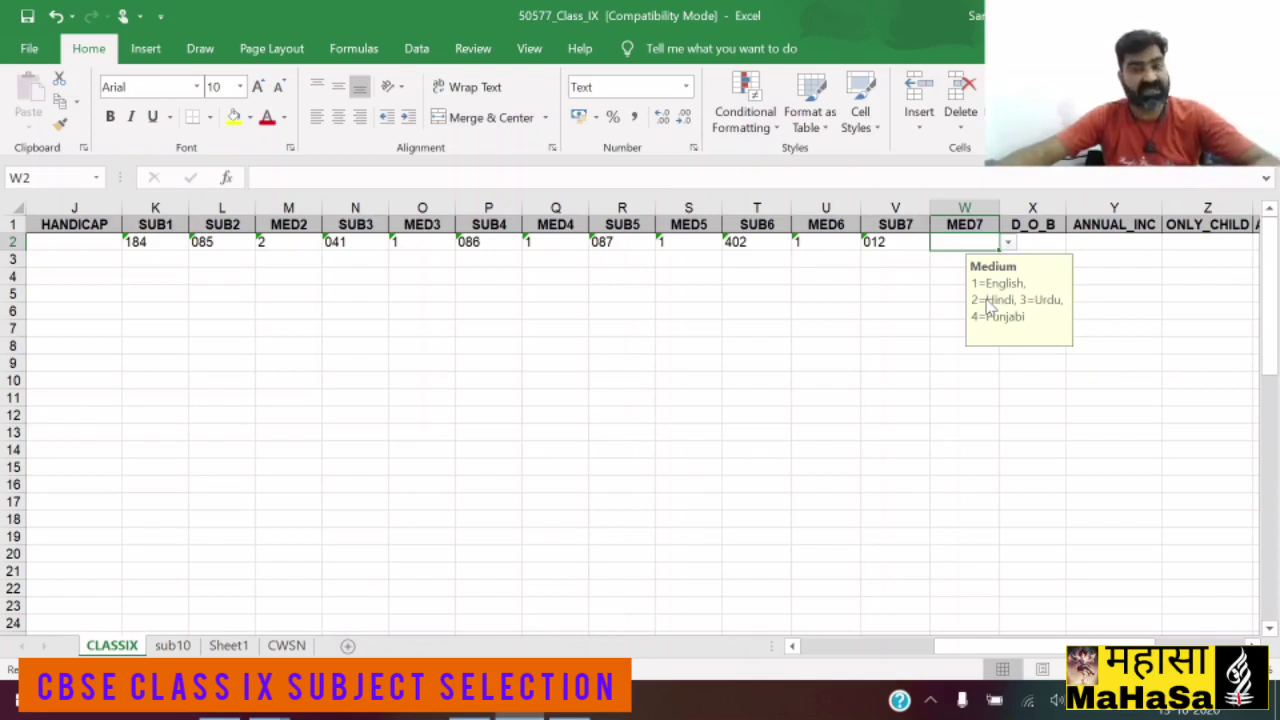
click(945, 286)
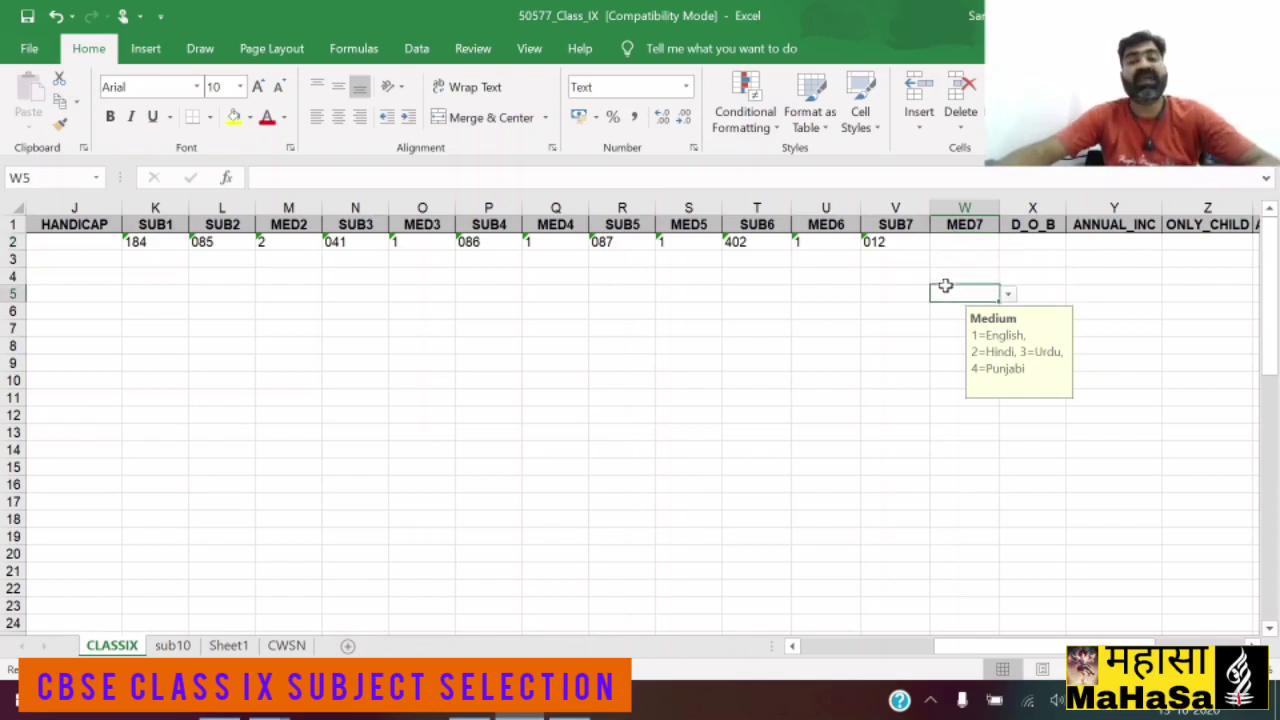
click(962, 240)
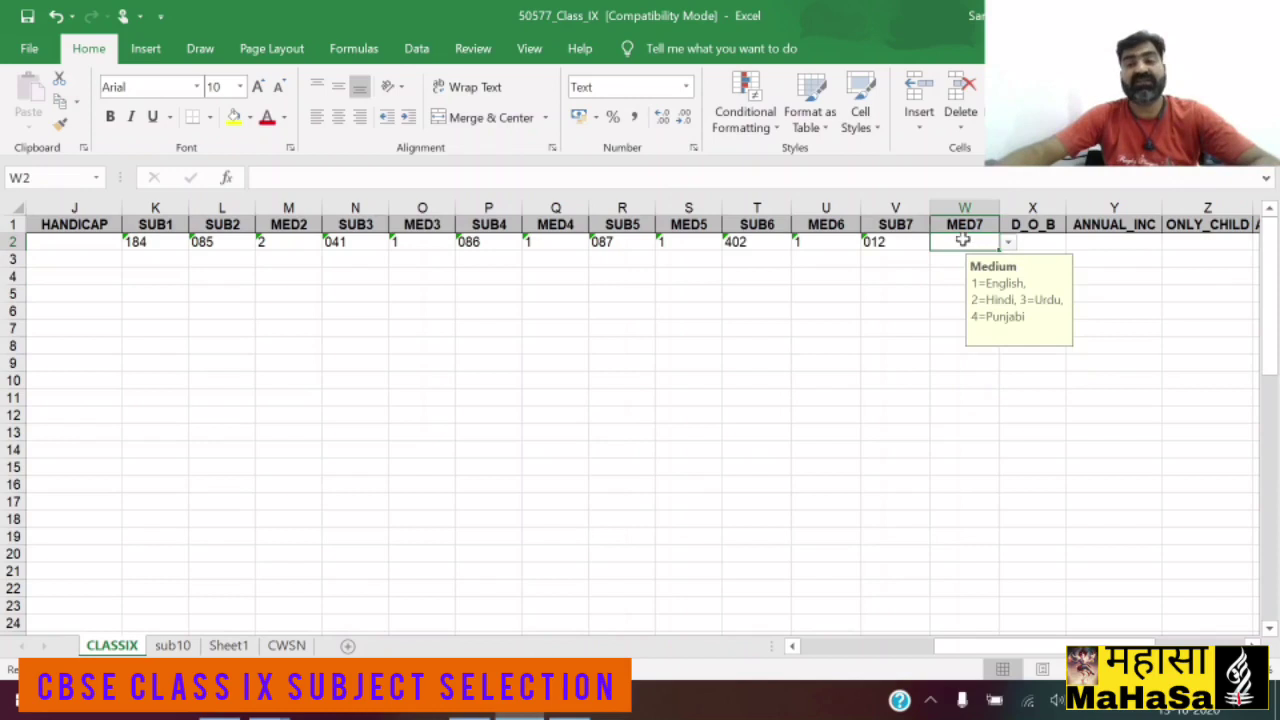
click(895, 241)
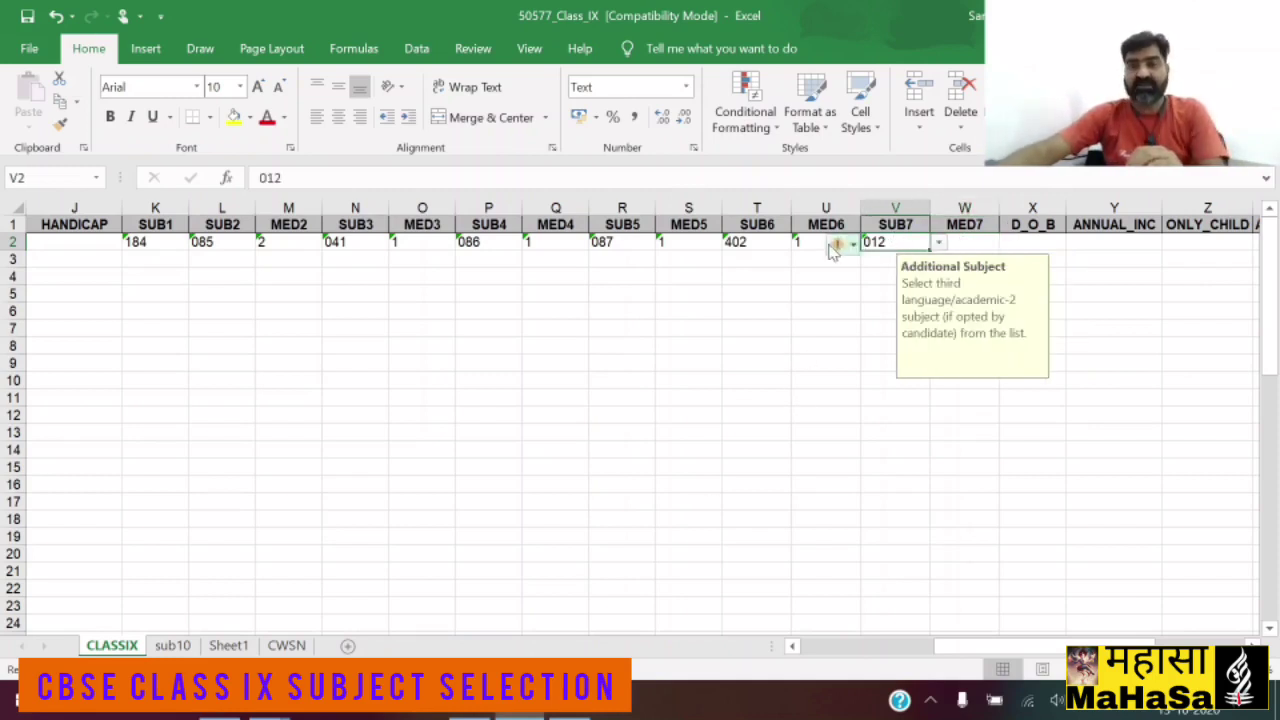
click(766, 241)
click(910, 241)
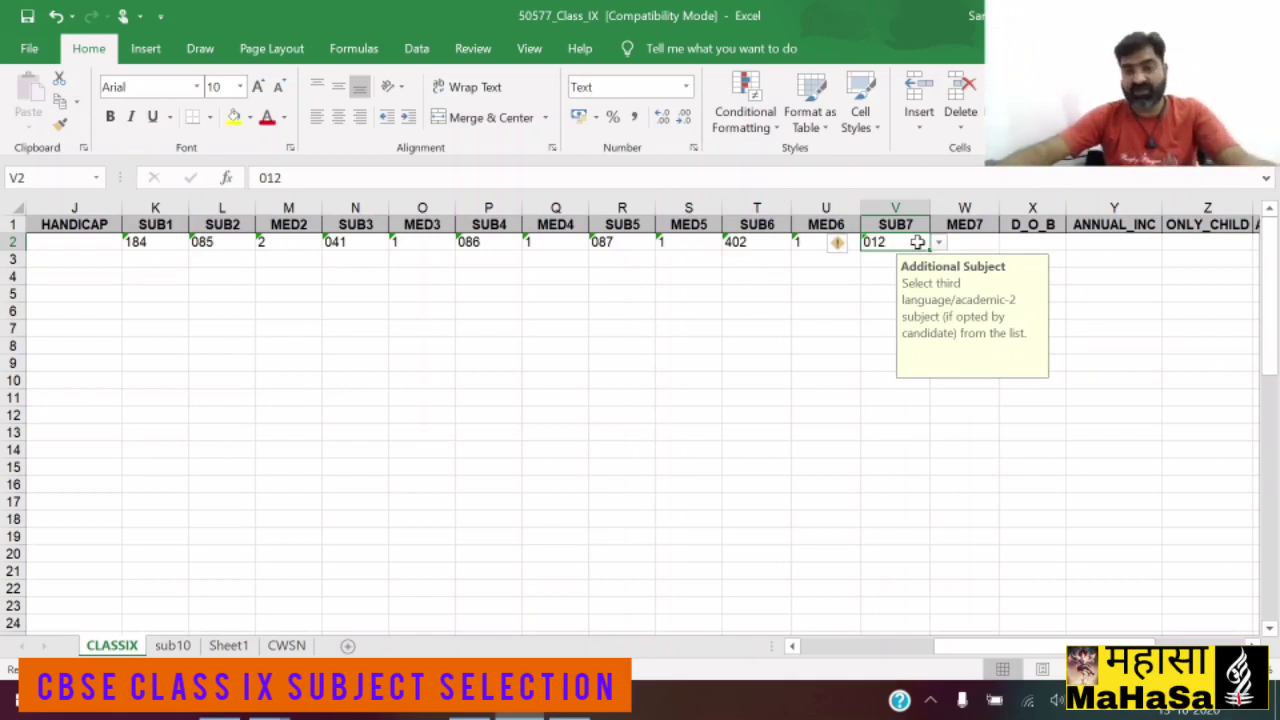
click(163, 242)
click(633, 242)
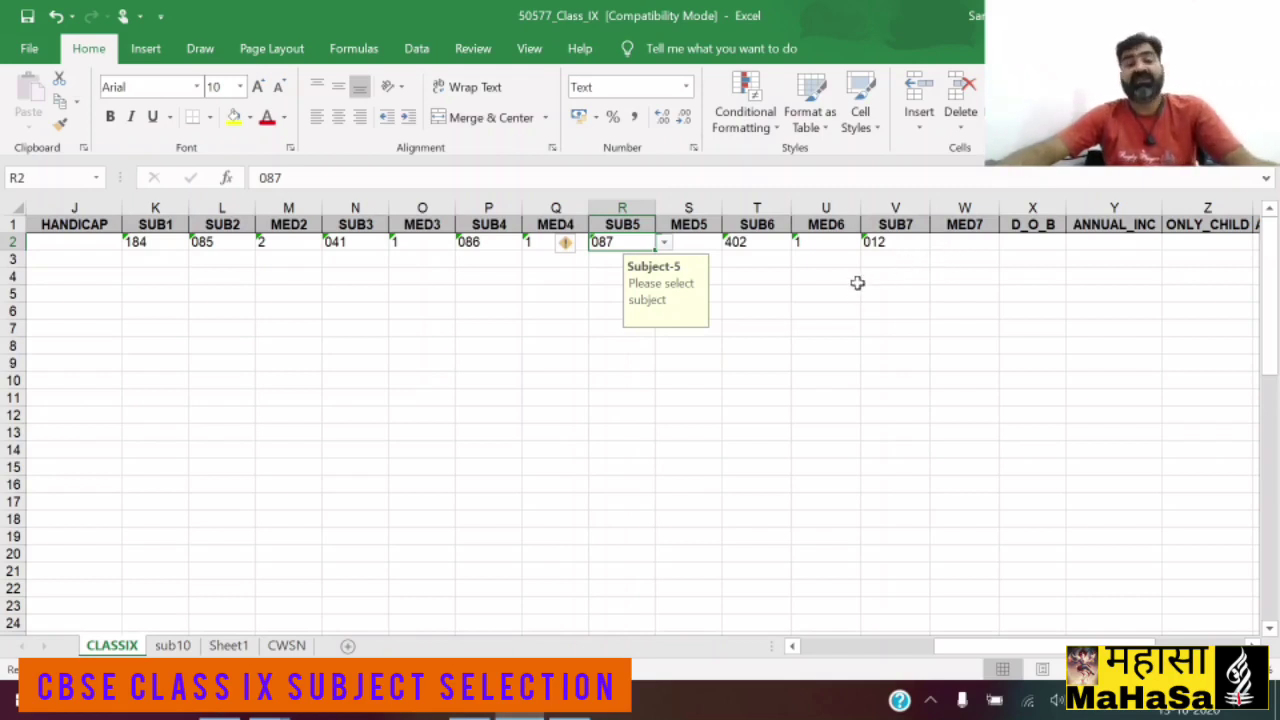
click(143, 241)
click(221, 243)
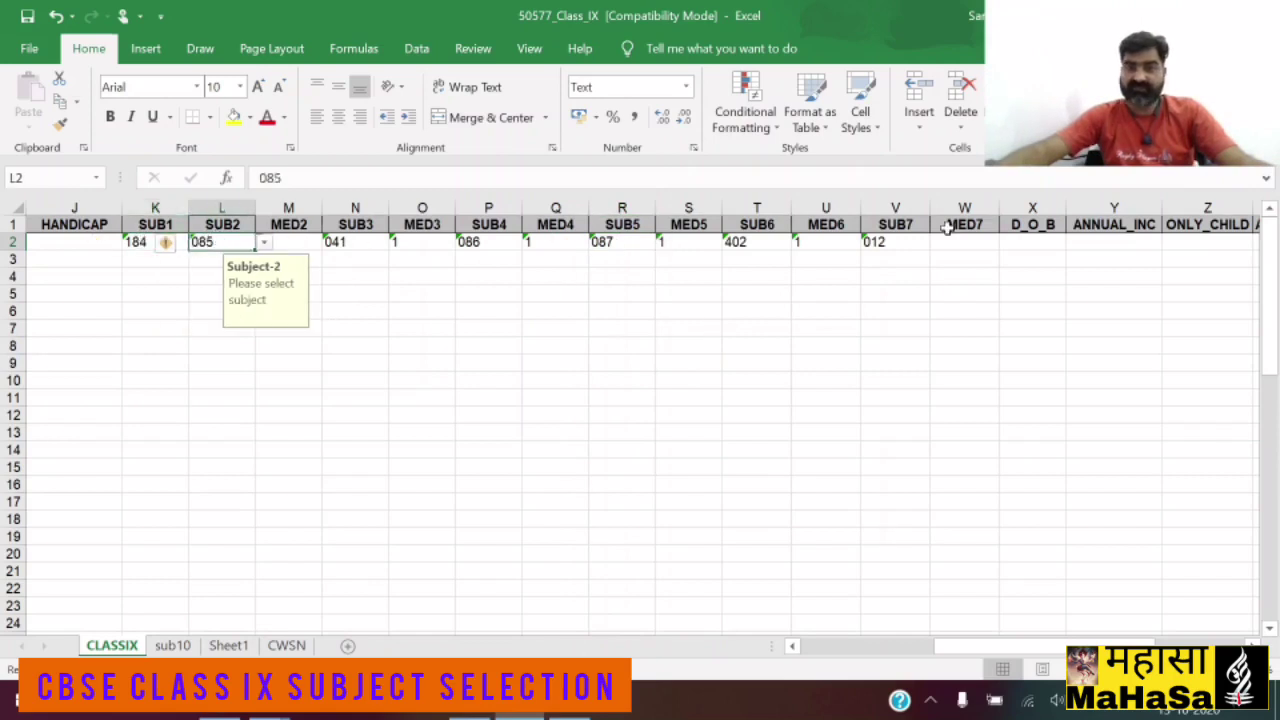
click(893, 241)
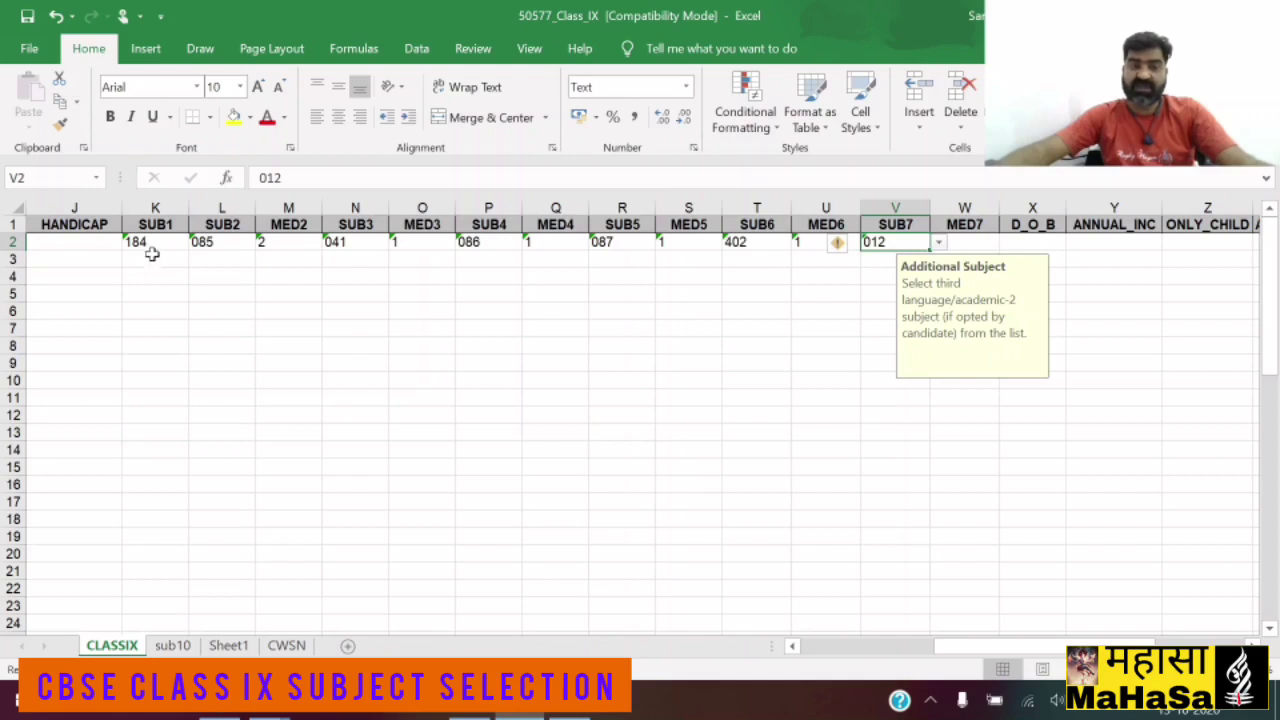
click(343, 241)
click(466, 241)
click(607, 241)
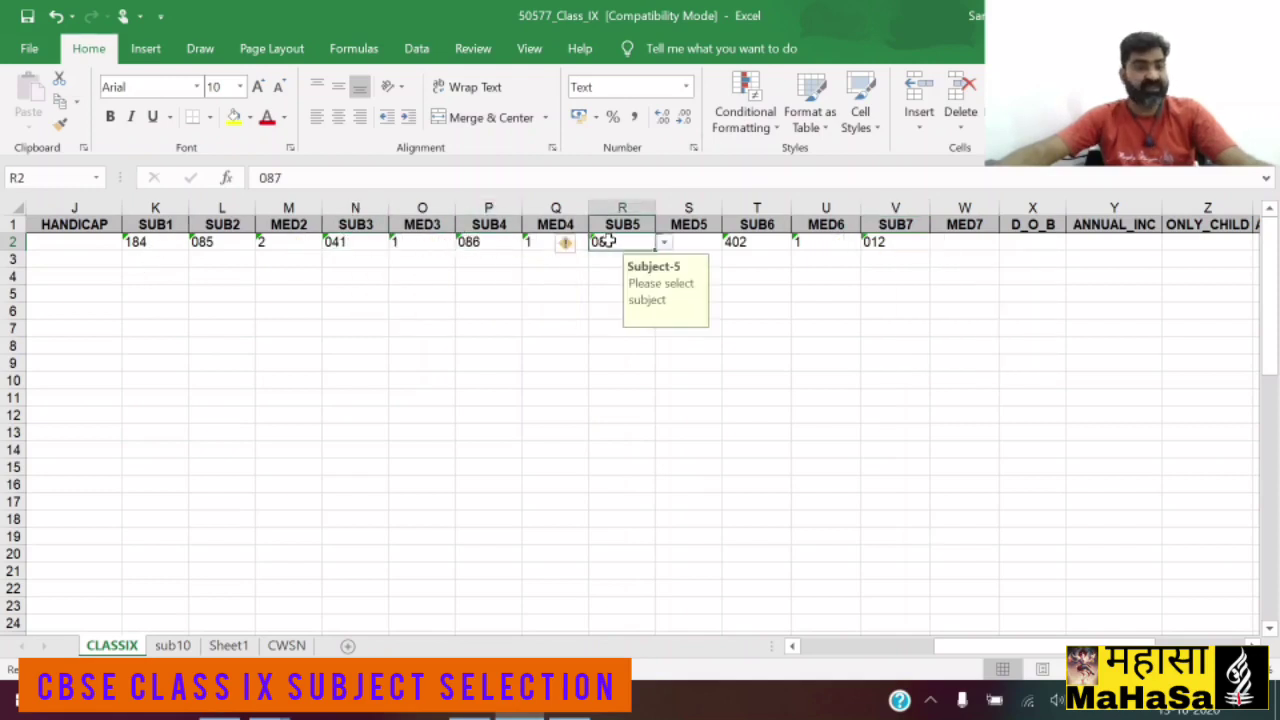
Compare the language subject codes entered under SUB1, SUB2 and SUB7 in row 2 of the CLASSIX sheet.
click(157, 243)
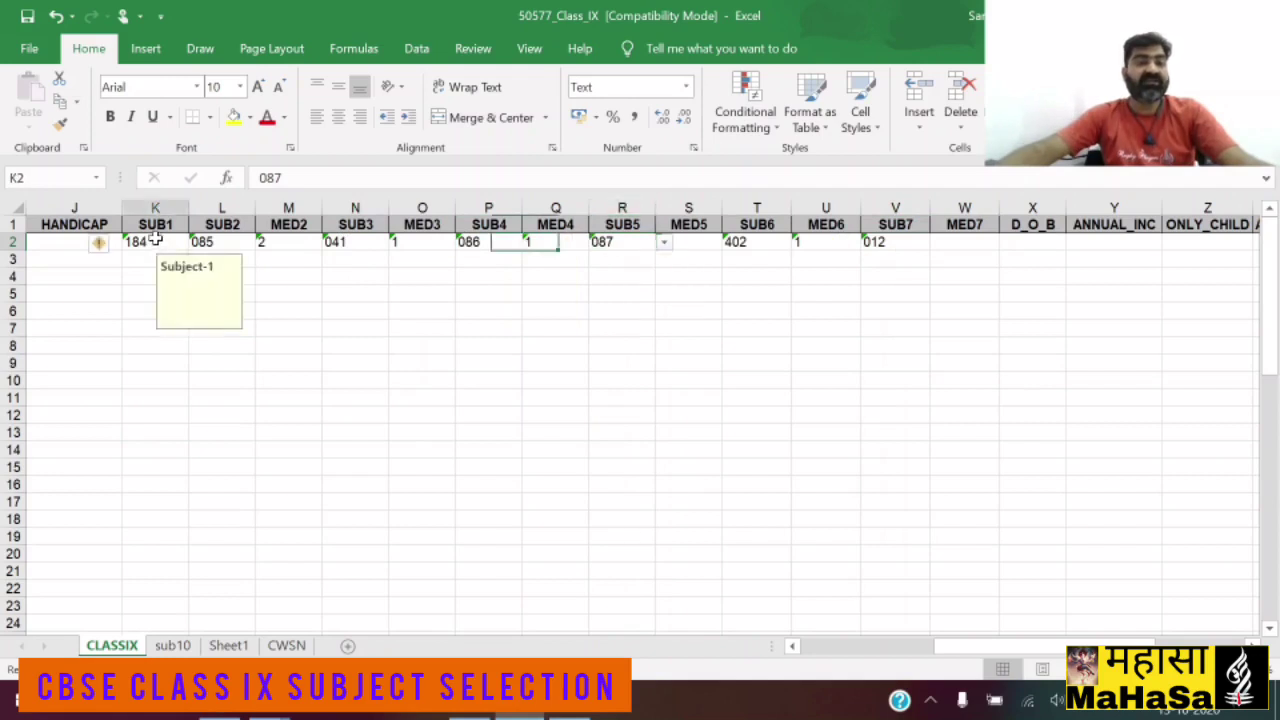
click(240, 247)
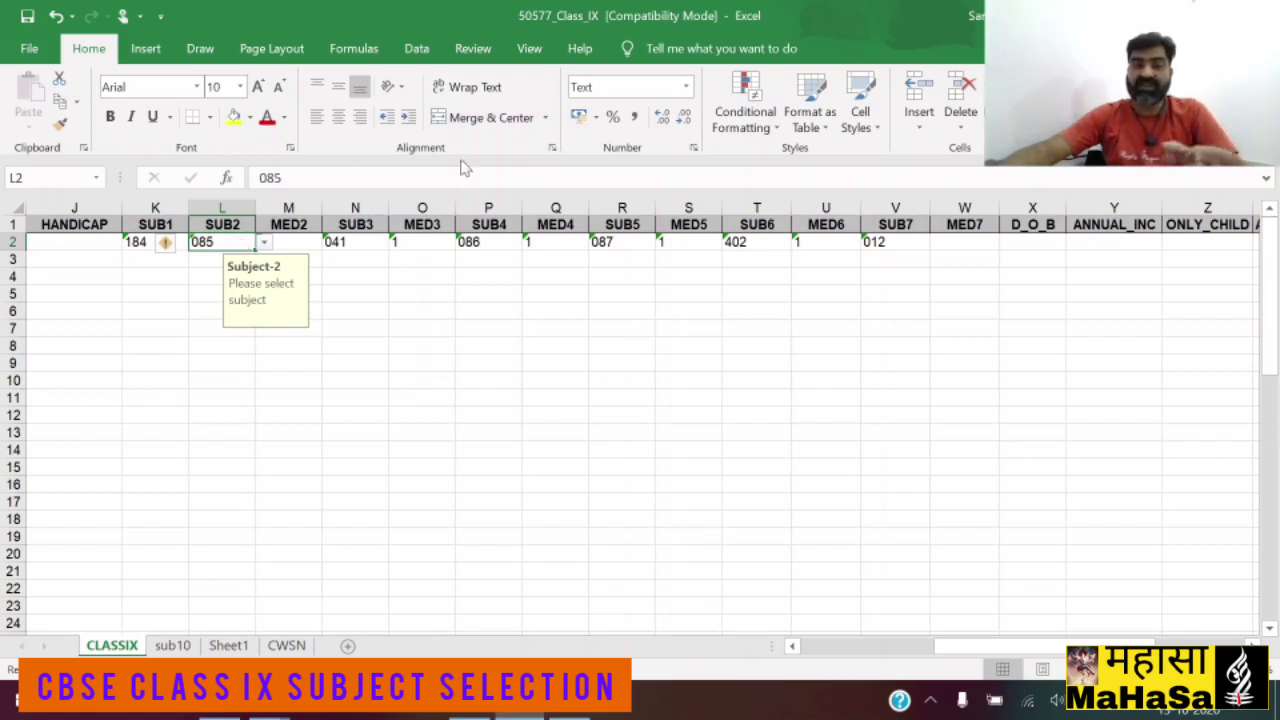
click(893, 243)
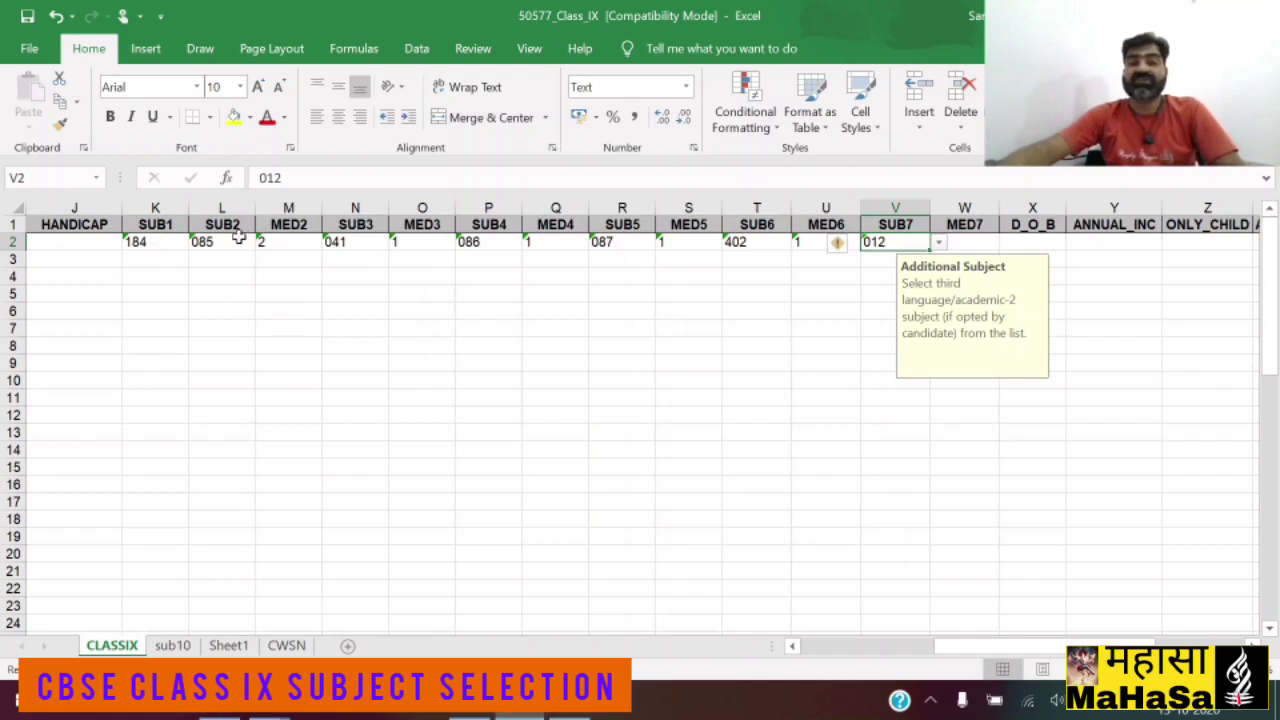
click(224, 243)
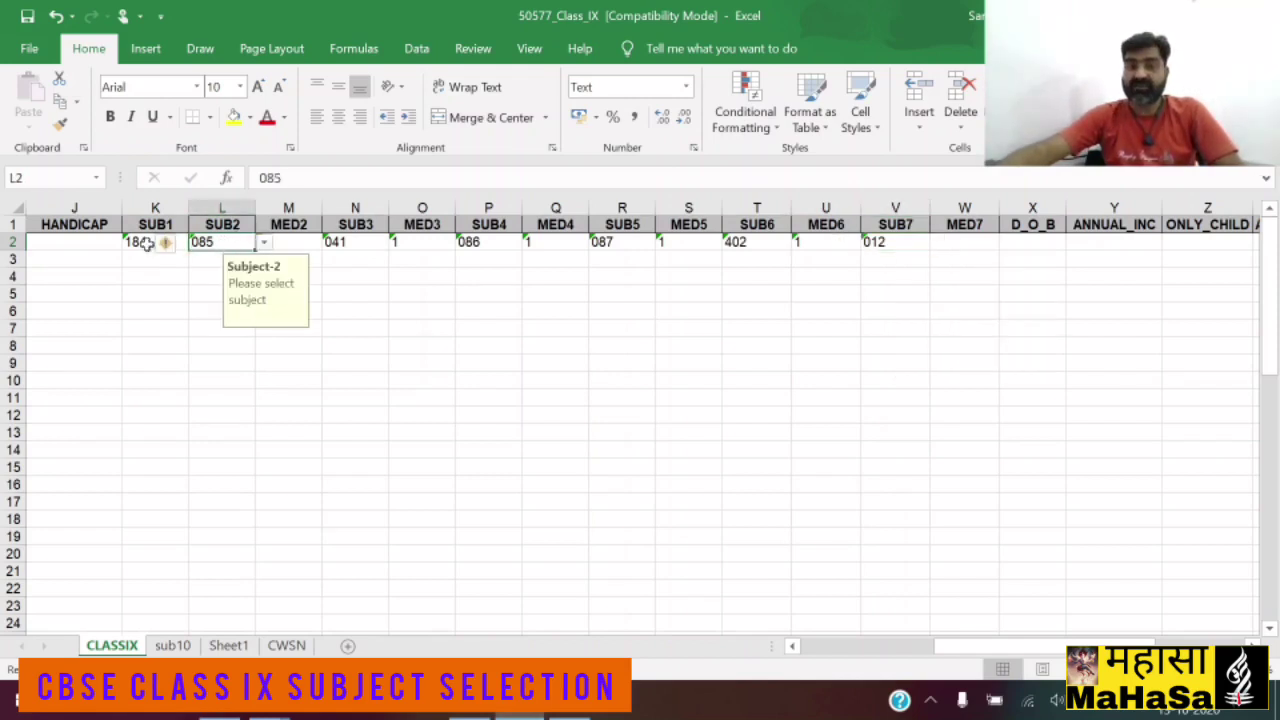
click(145, 243)
click(214, 242)
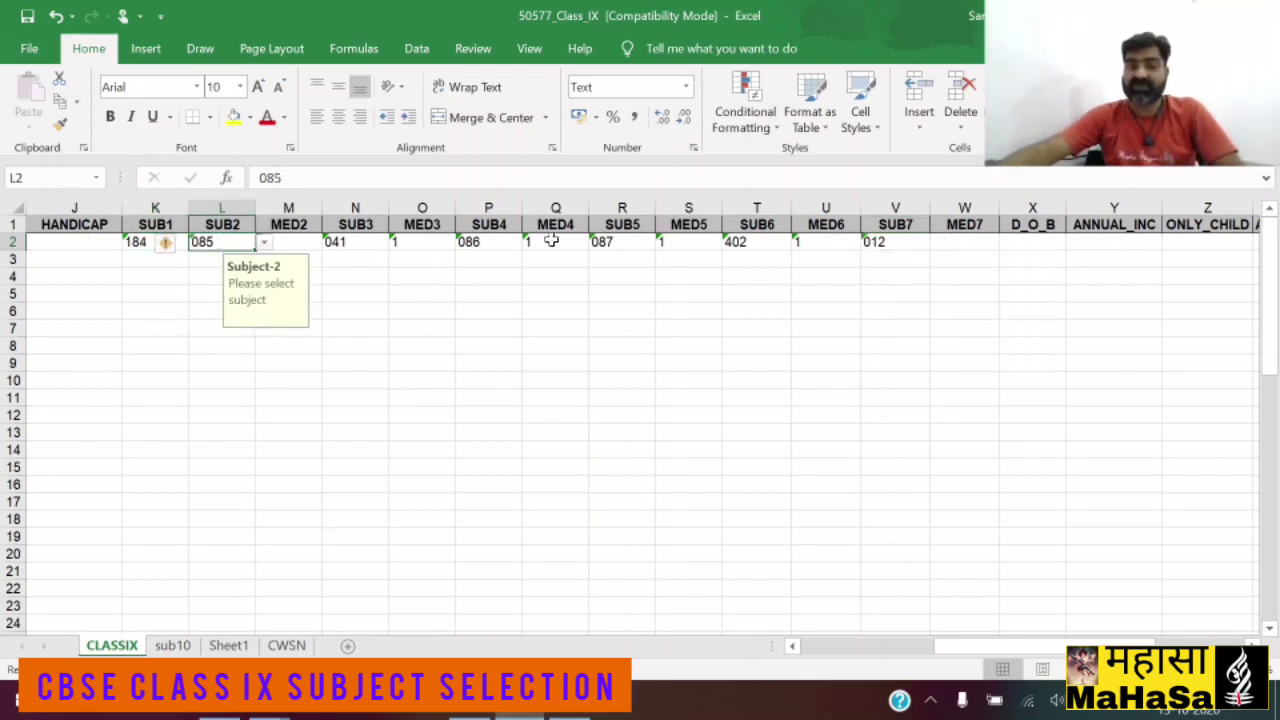
click(879, 242)
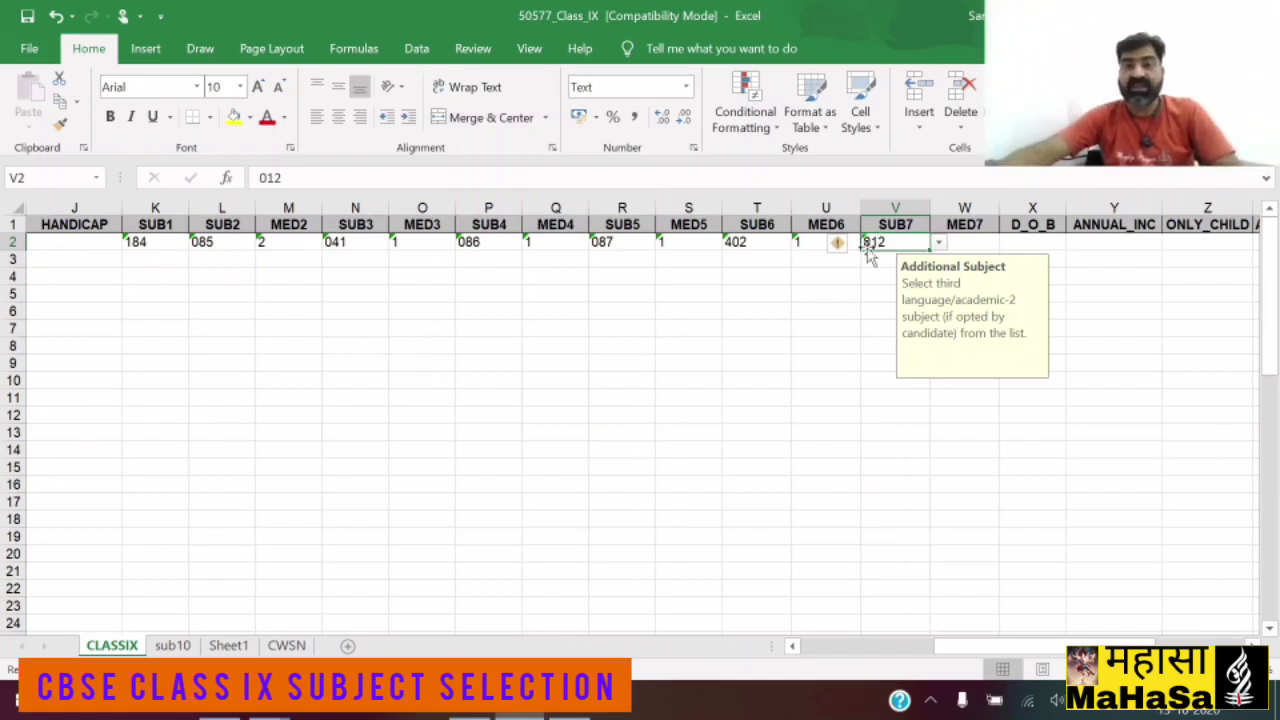
Check the SUB6 skill subject code against the SUB3, SUB4 and SUB5 academic subject codes in row 2.
click(758, 243)
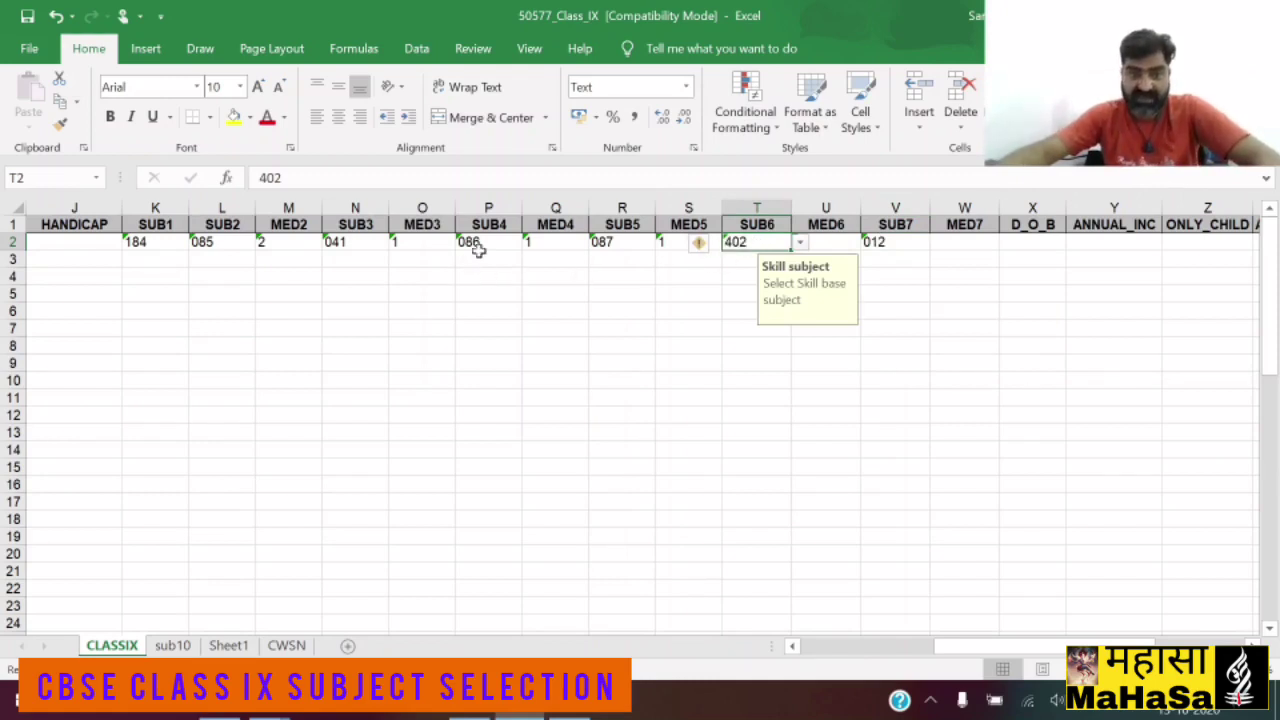
click(348, 243)
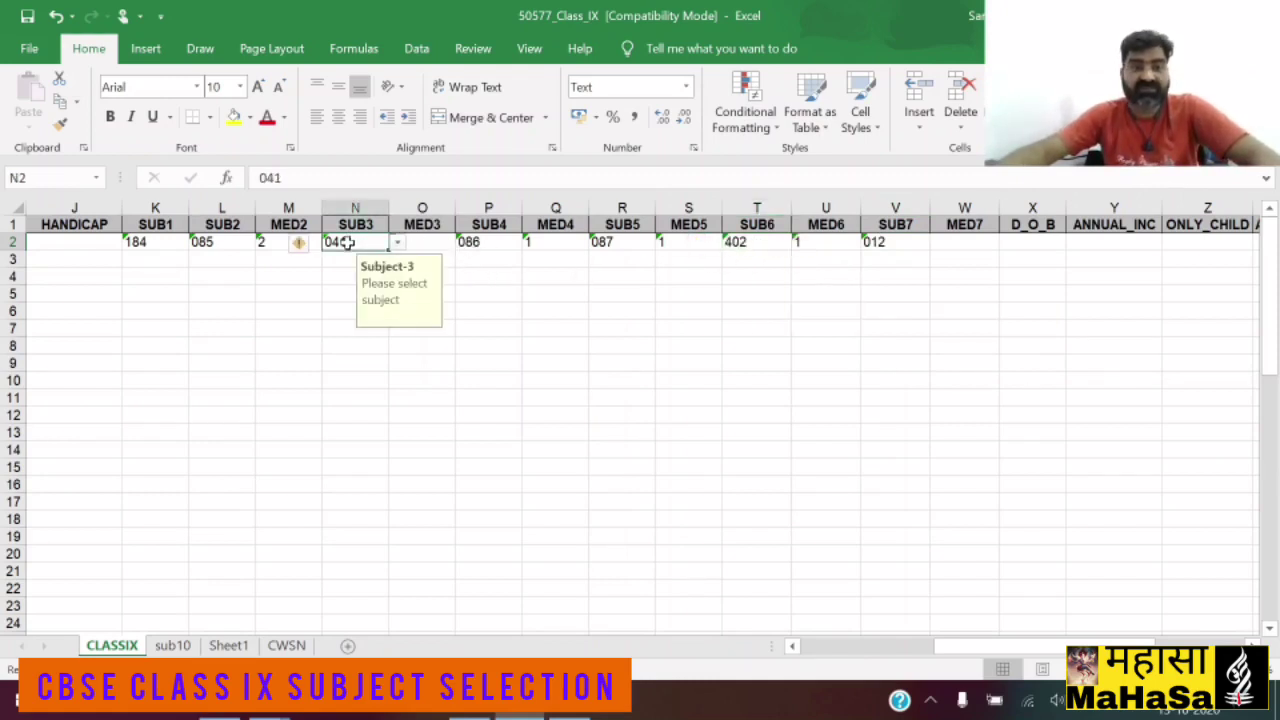
click(497, 241)
click(604, 243)
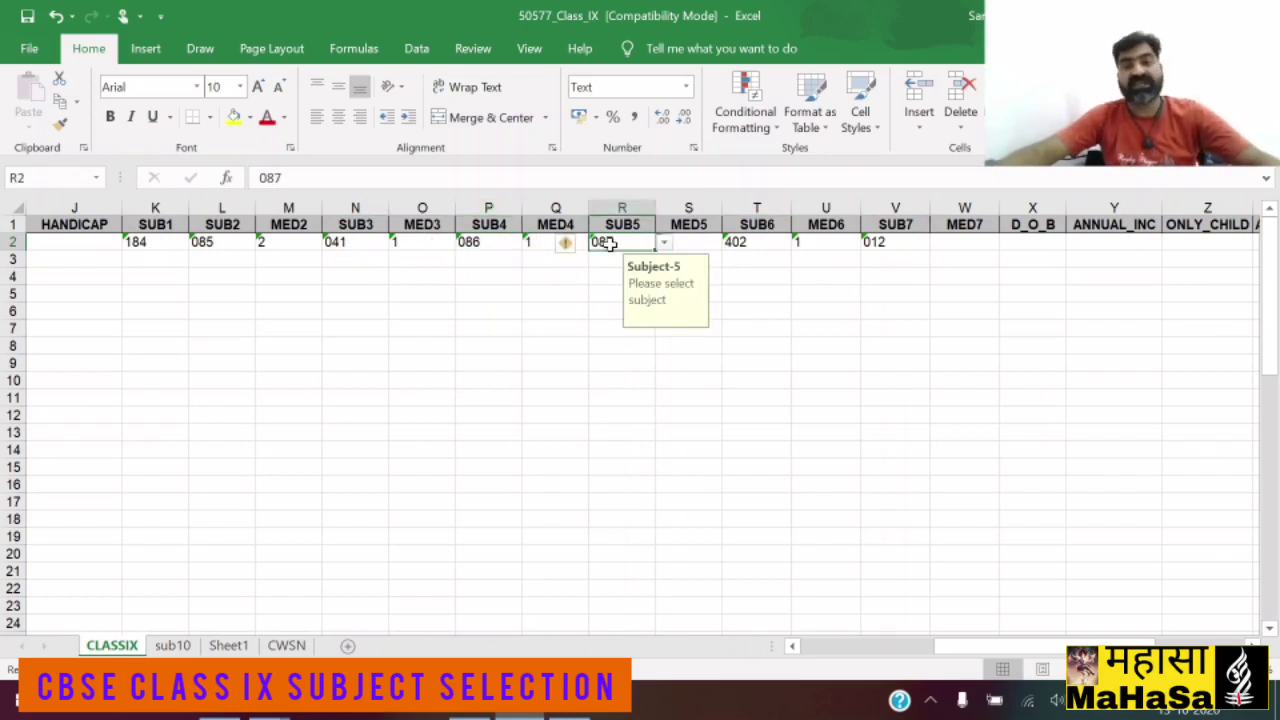
click(750, 243)
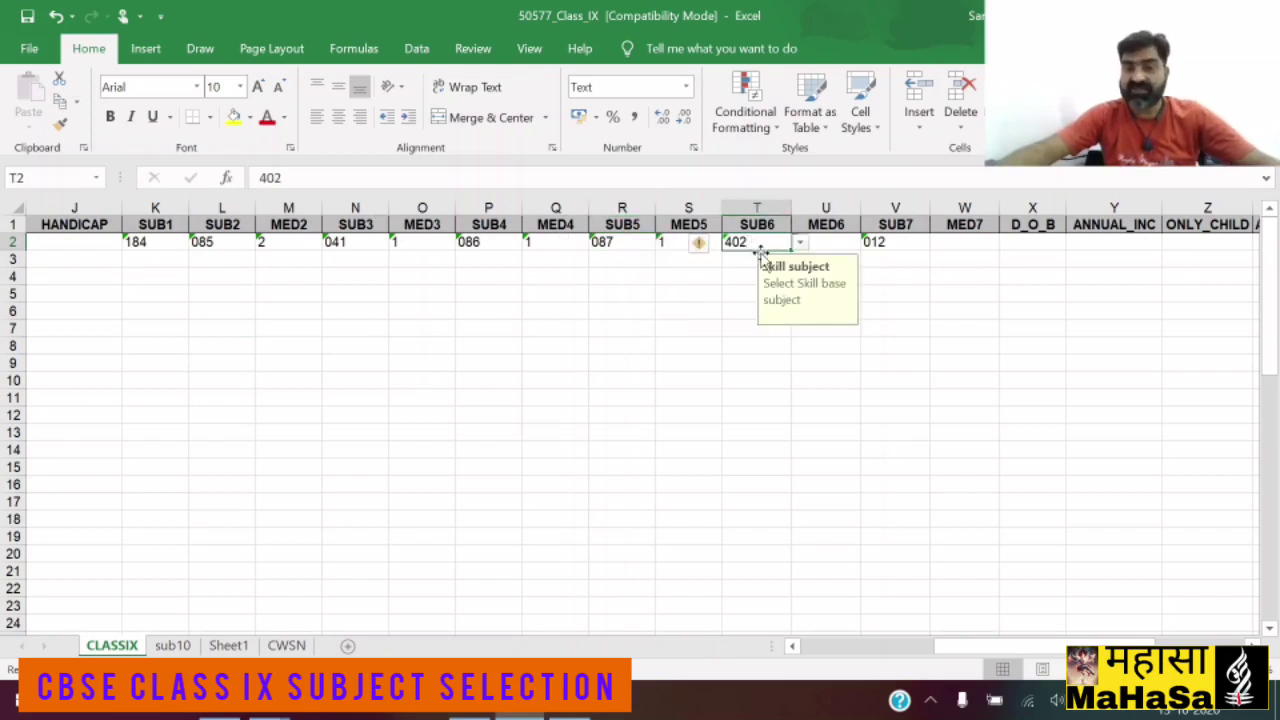